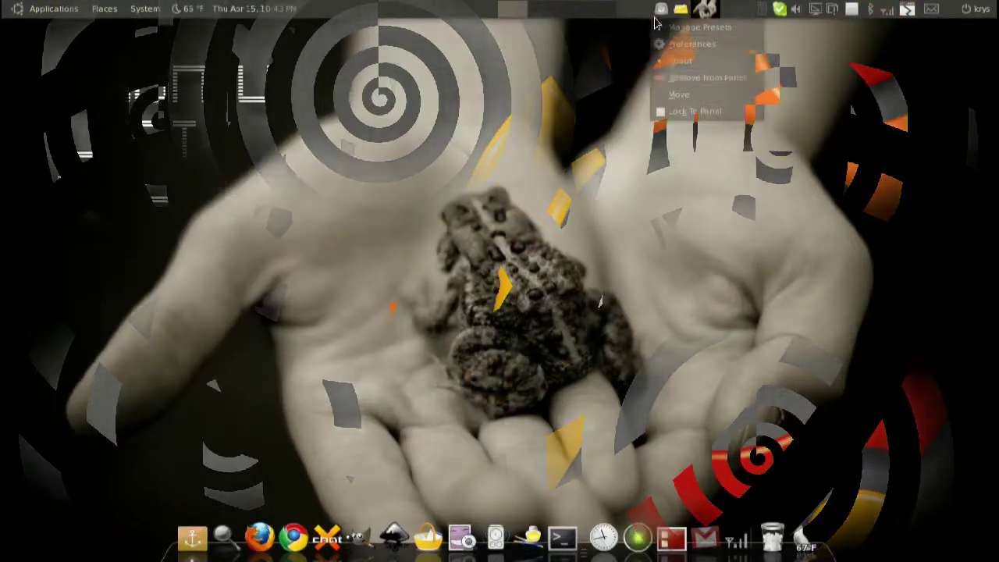
- Remove the notes applet, the fish applet and the workspace switcher from the panel
key("Escape")
right_click(670, 10)
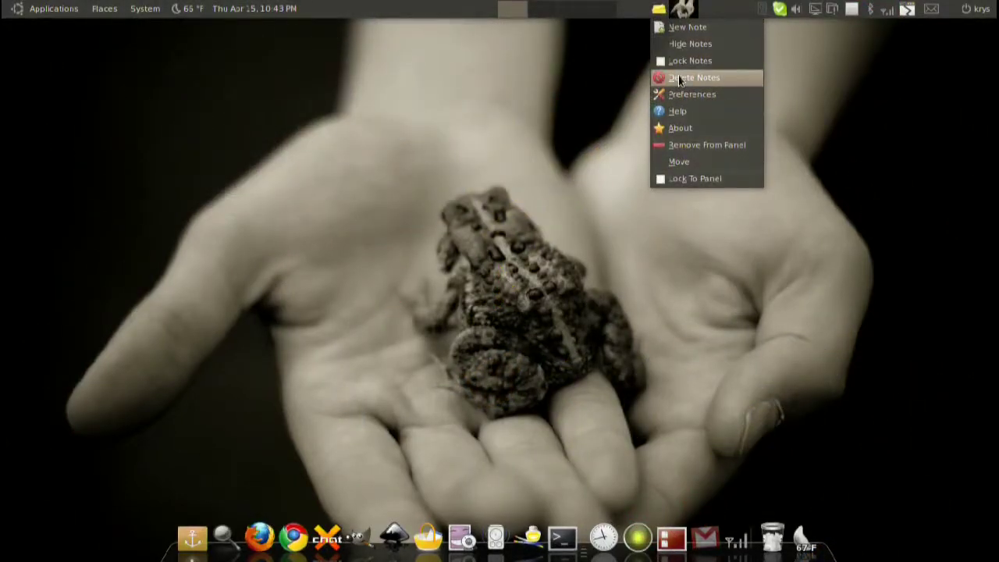
left_click(680, 144)
right_click(666, 9)
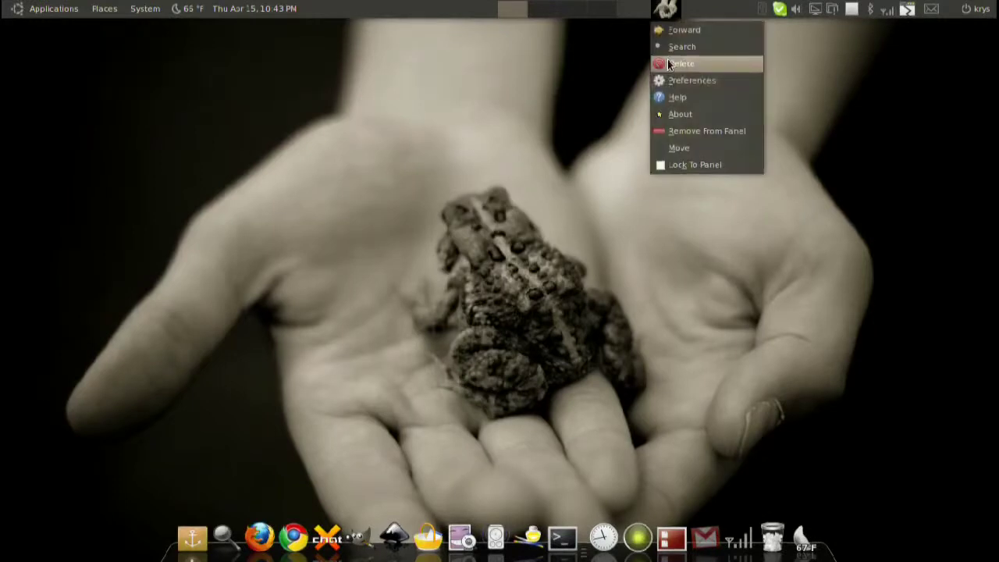
left_click(687, 126)
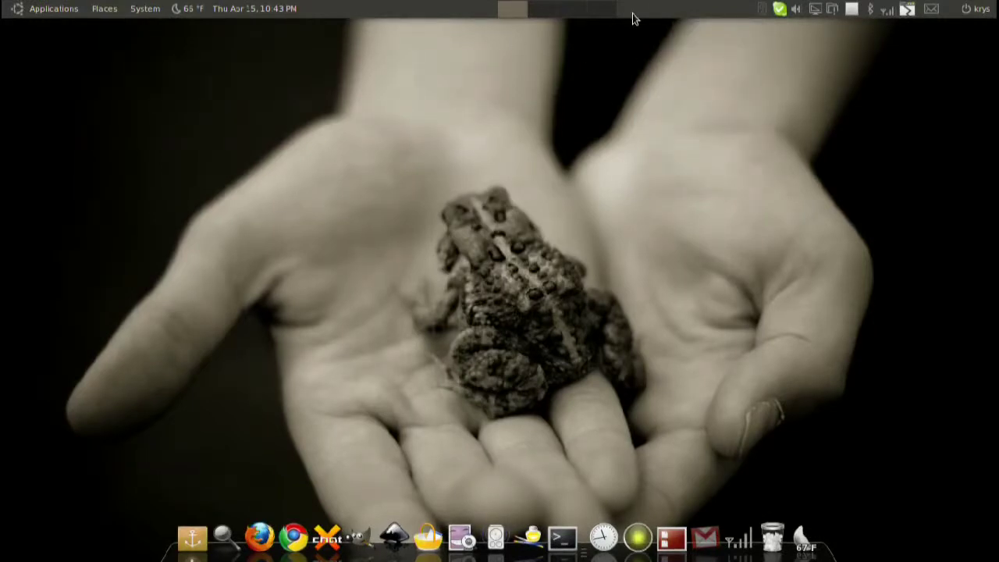
right_click(575, 11)
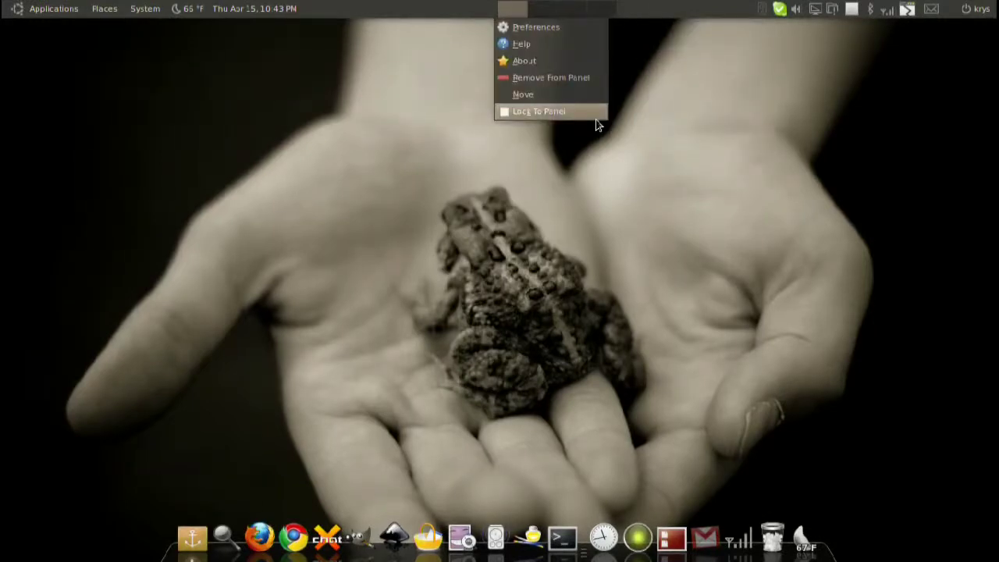
left_click(573, 78)
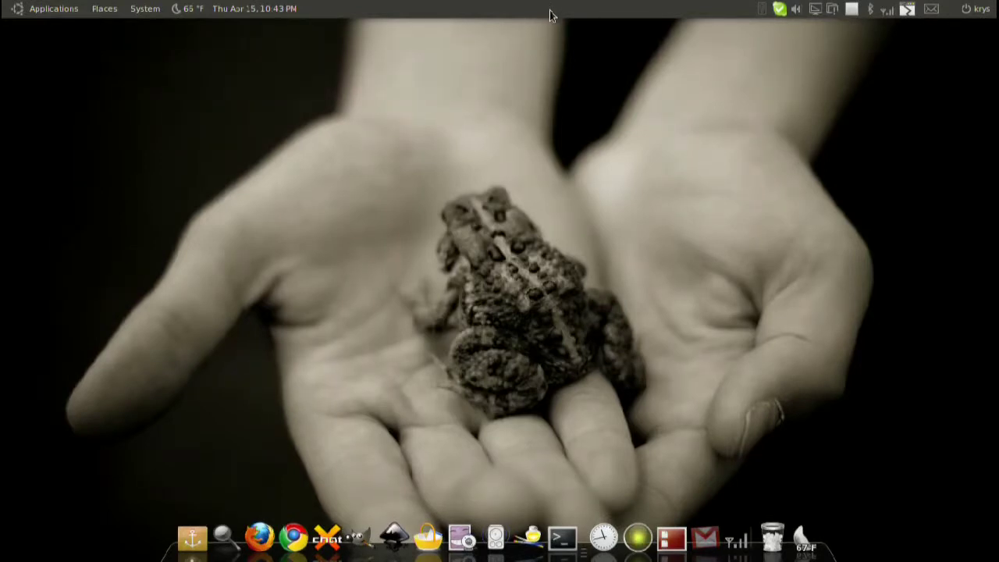
- Open the Add to Panel dialog for the empty part of the panel and move it up to just below the panel
right_click(478, 13)
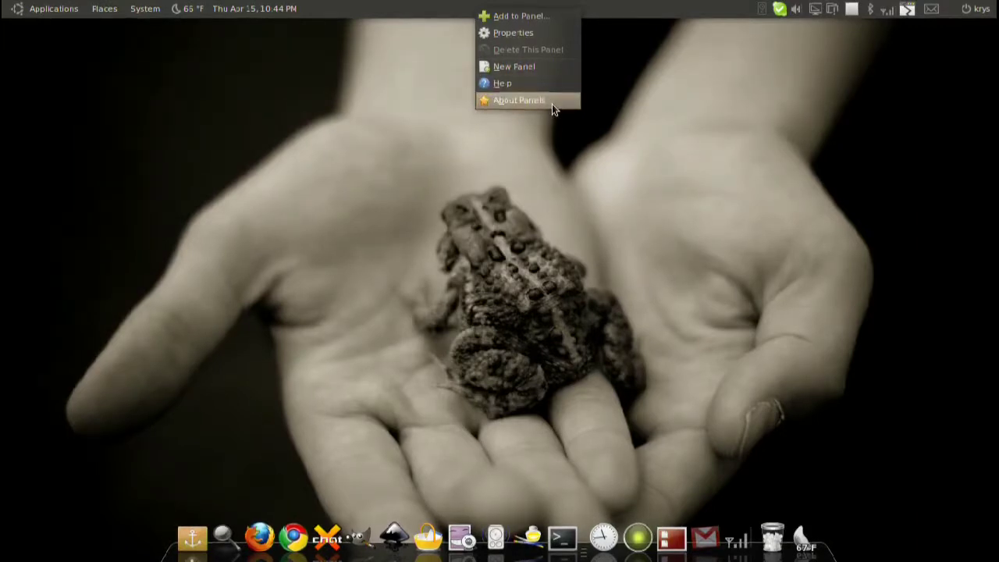
left_click(556, 24)
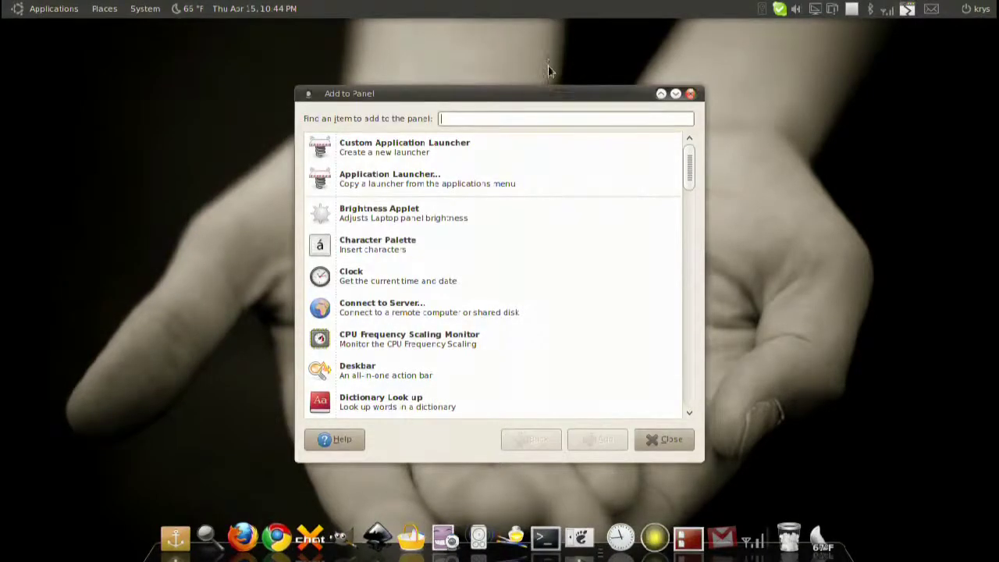
left_click_drag(540, 96, 547, 61)
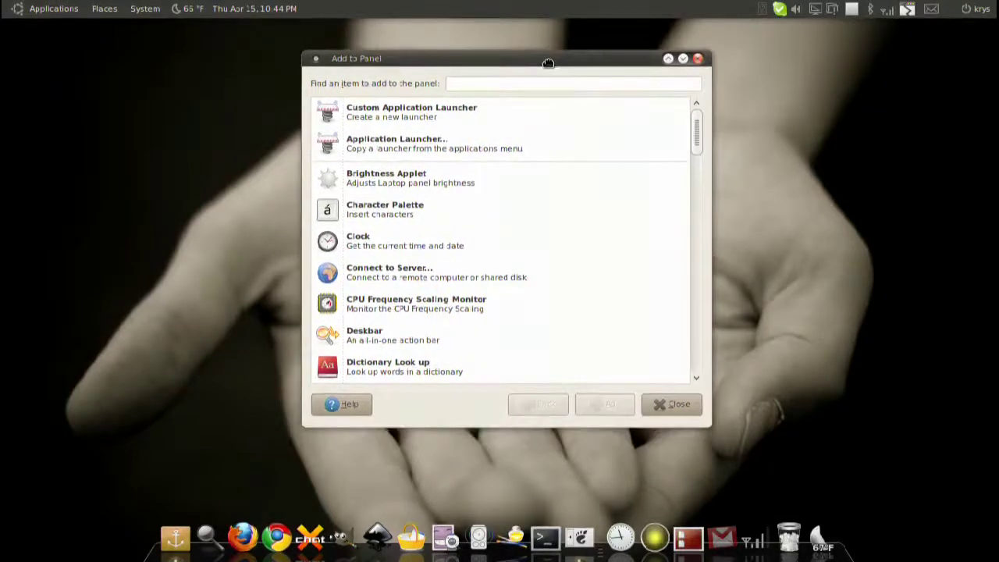
left_click(493, 83)
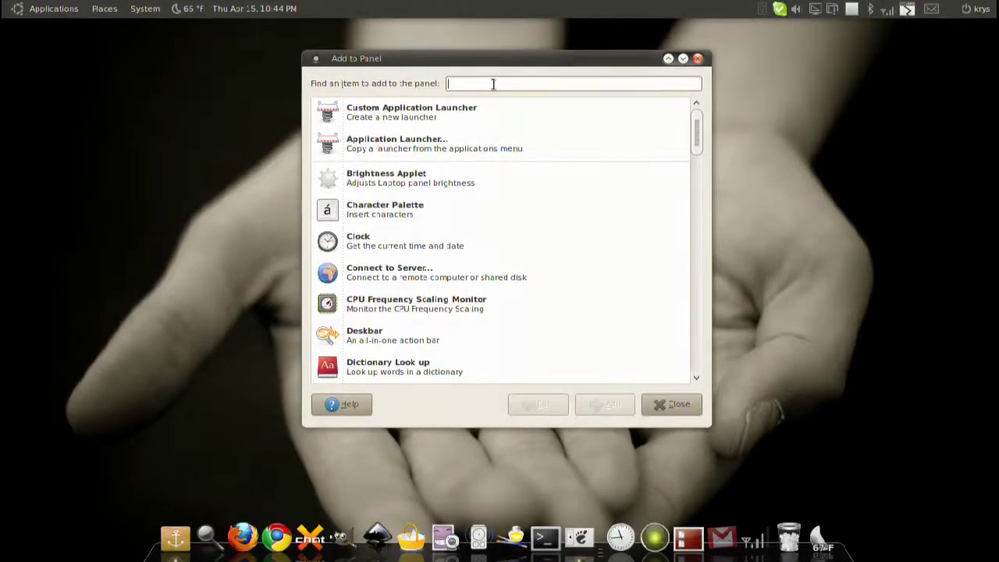
- Add the Brightness Applet to the panel and try out its brightness slider
left_click(363, 186)
double_click(363, 186)
left_click(484, 9)
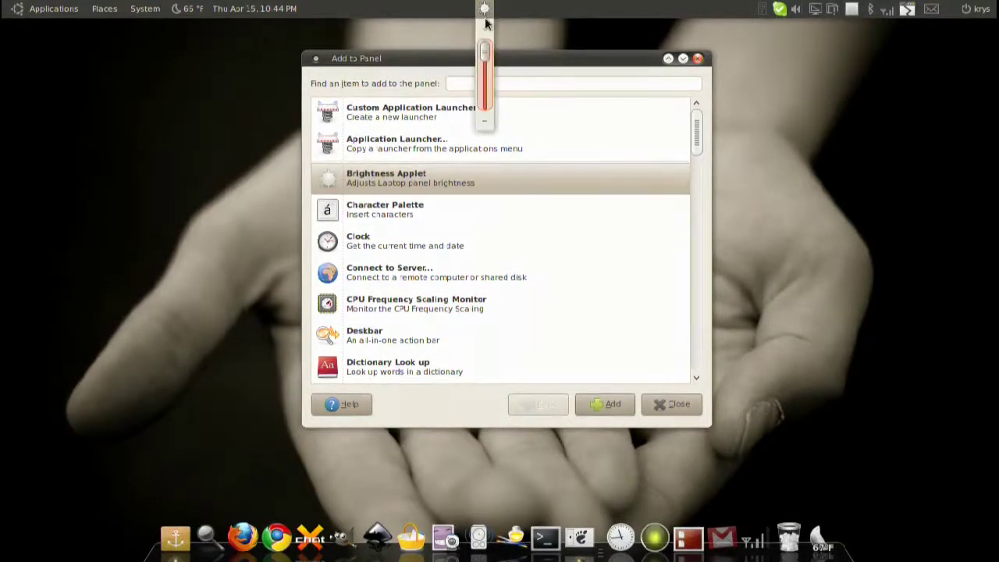
mouse_move(485, 53)
left_mouse_down()
mouse_move(485, 78)
mouse_move(492, 53)
left_mouse_up()
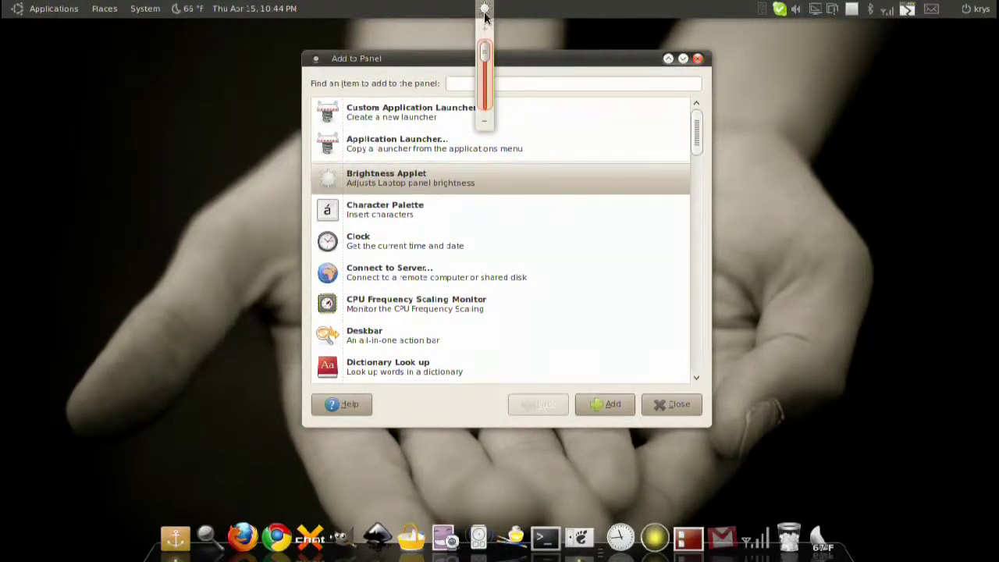
left_click(485, 13)
- Remove the Brightness Applet from the panel
left_click_drag(367, 242, 289, 15)
right_click(484, 9)
key("Escape")
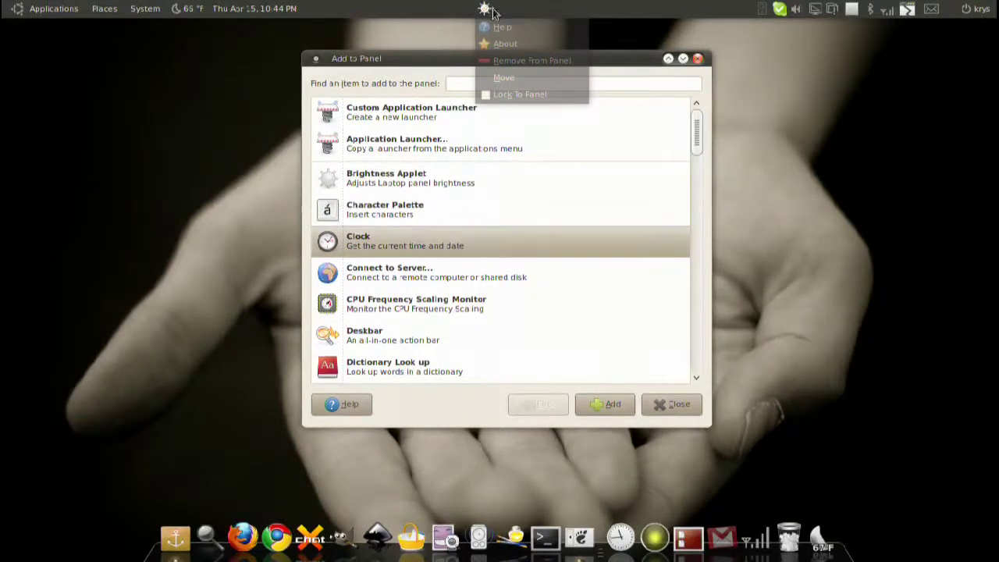
right_click(485, 10)
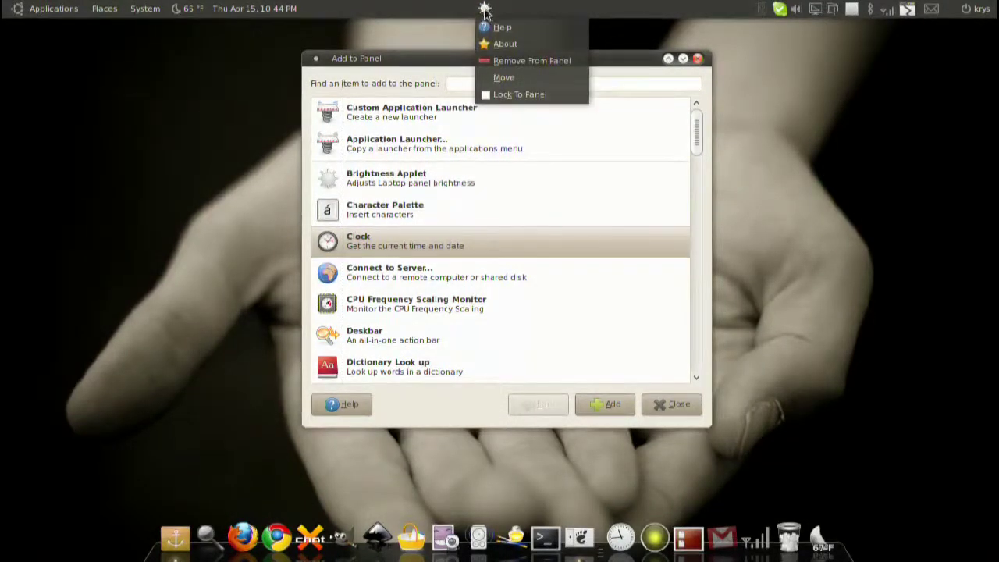
left_click(561, 62)
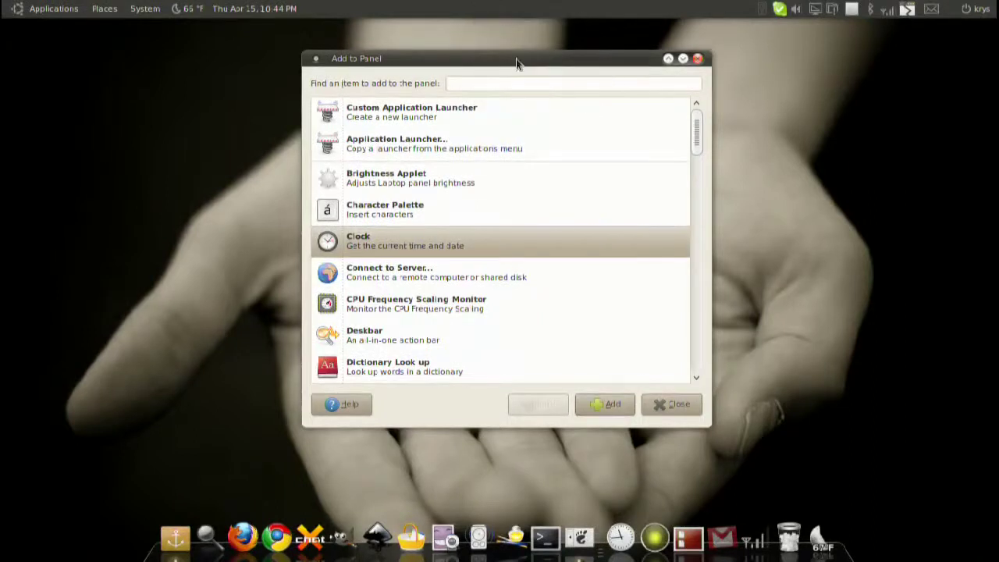
- Add a Drawer to the panel and place the Activity Journal launcher in it
scroll(416, 232, "down", 3)
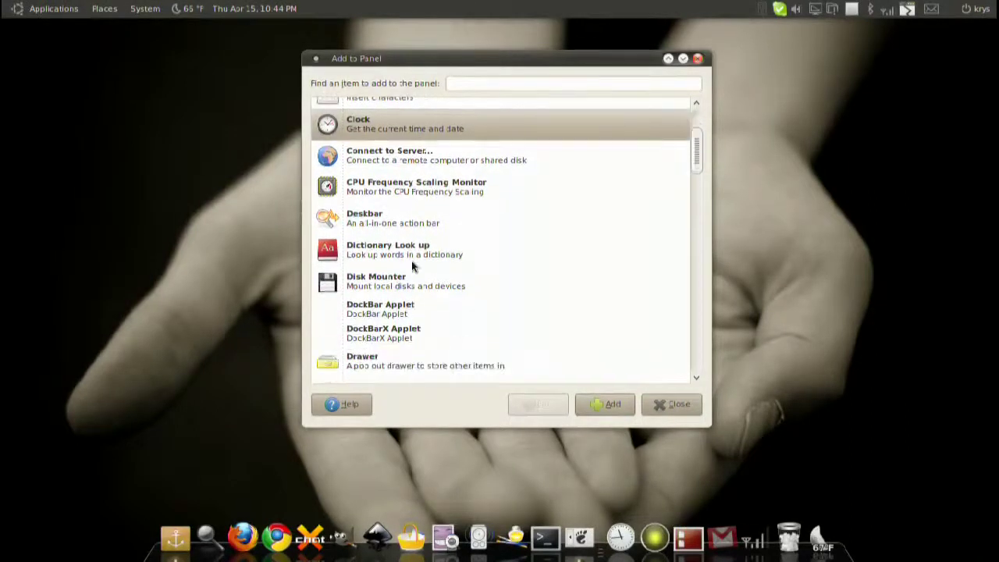
scroll(412, 211, "down", 2)
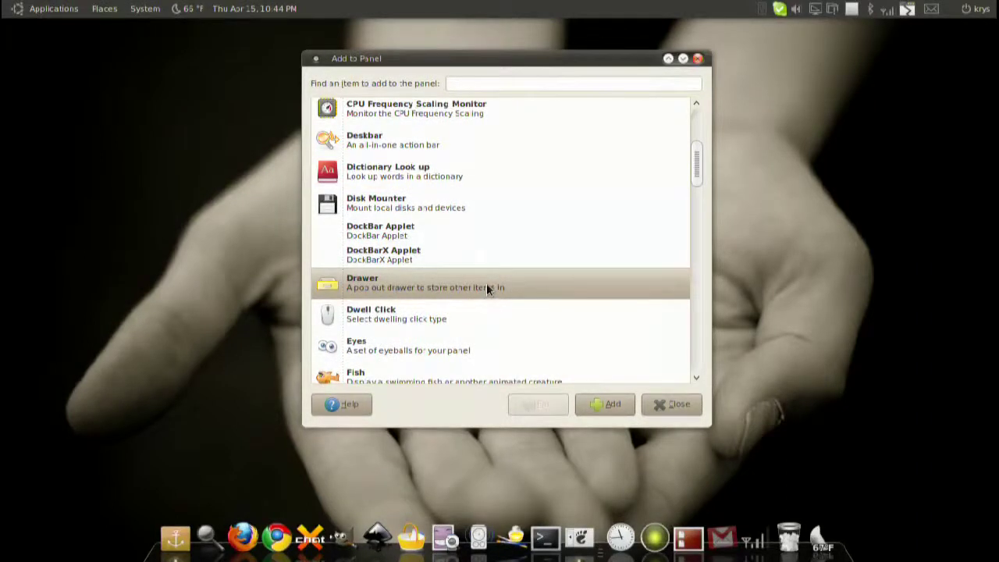
double_click(426, 289)
left_click(484, 10)
left_click(54, 9)
mouse_move(145, 8)
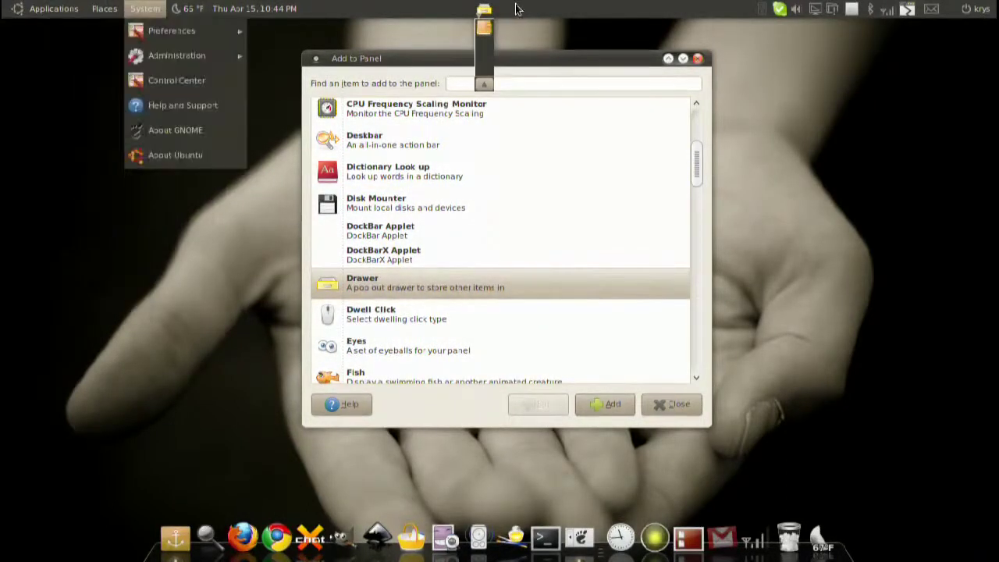
left_click_drag(156, 29, 487, 31)
left_click(54, 8)
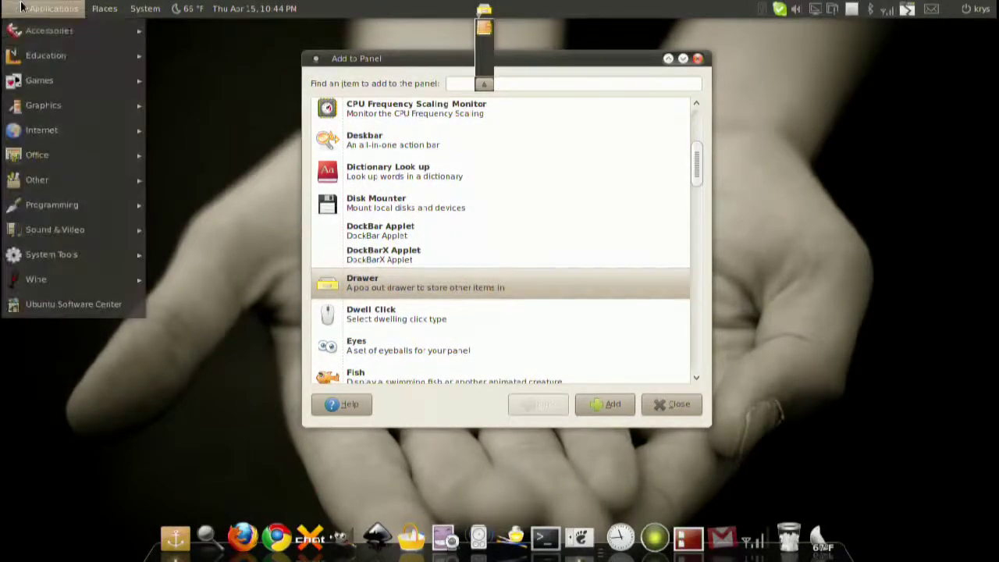
mouse_move(78, 32)
left_click_drag(181, 110, 426, 285)
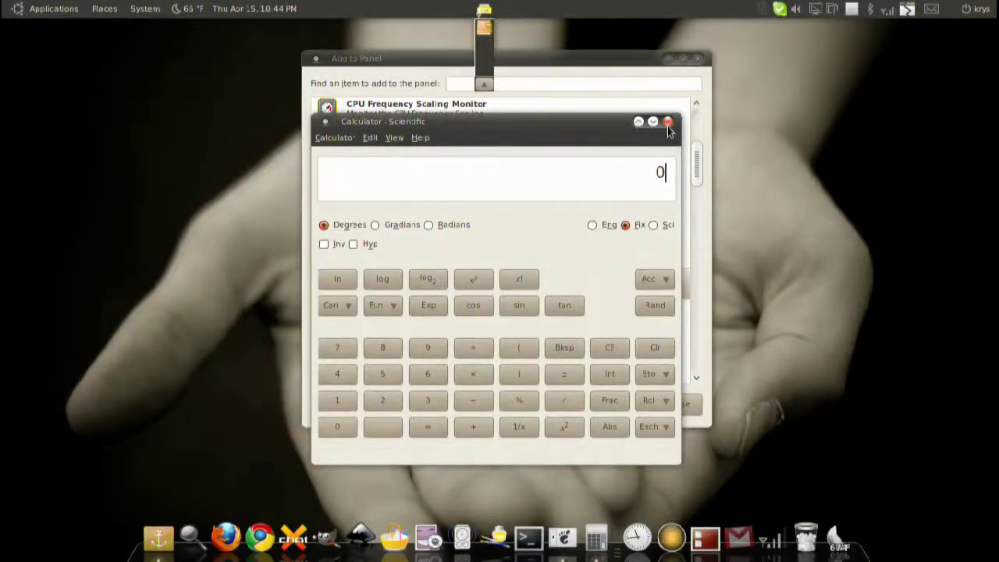
left_click(668, 121)
- Add a Calculator launcher to the panel and move it into the drawer
right_click(35, 9)
left_click(35, 10)
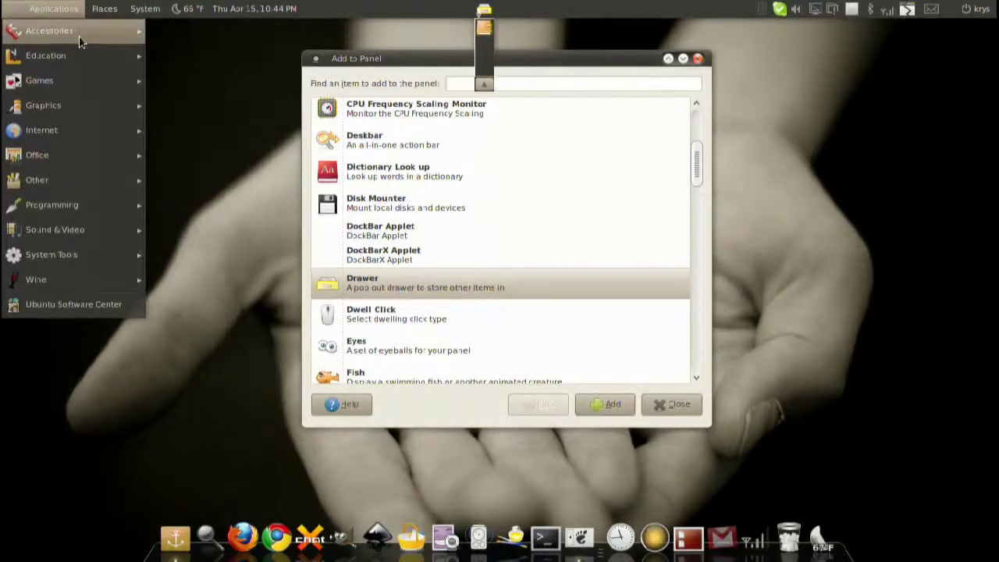
mouse_move(81, 31)
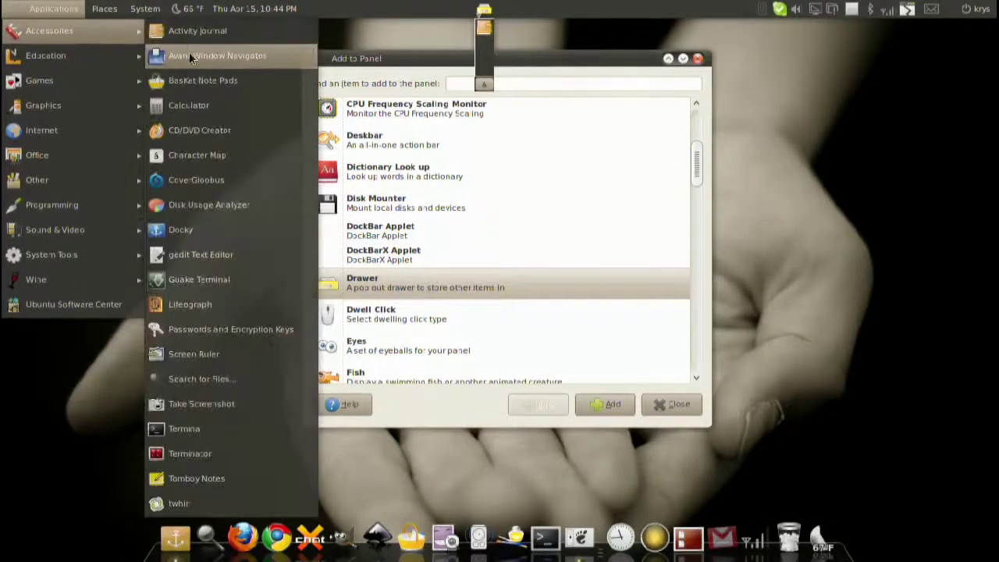
right_click(242, 104)
left_click(272, 108)
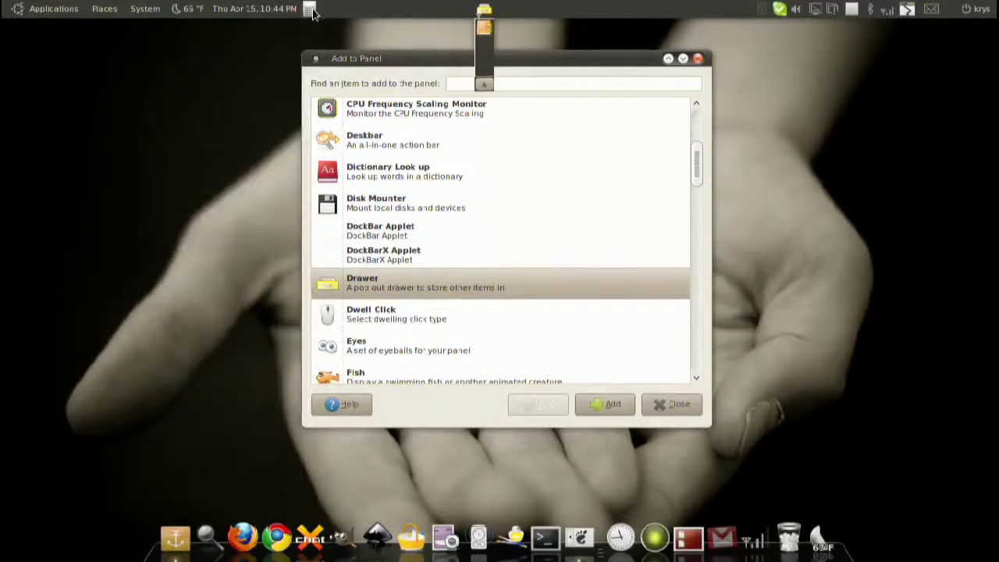
mouse_move(486, 16)
left_mouse_down()
mouse_move(485, 43)
mouse_move(484, 23)
left_mouse_up()
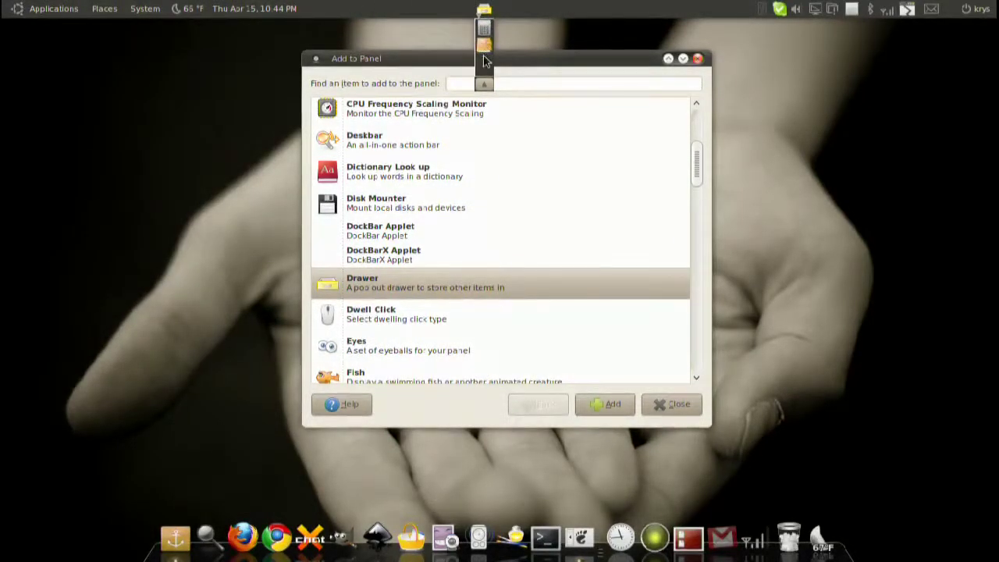
left_click(482, 84)
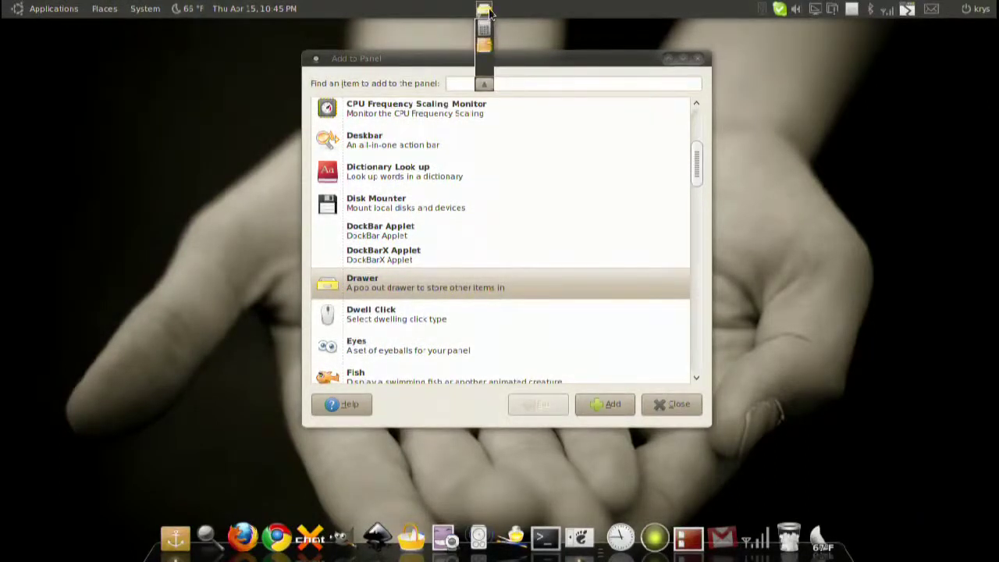
- Delete the drawer and its contents from the panel
right_click(484, 10)
left_click(503, 78)
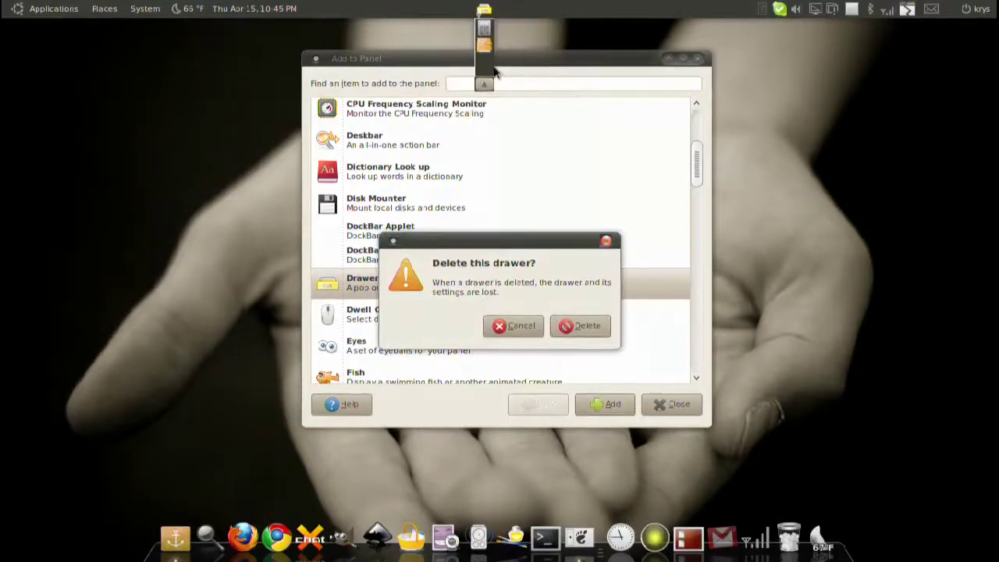
left_click(579, 326)
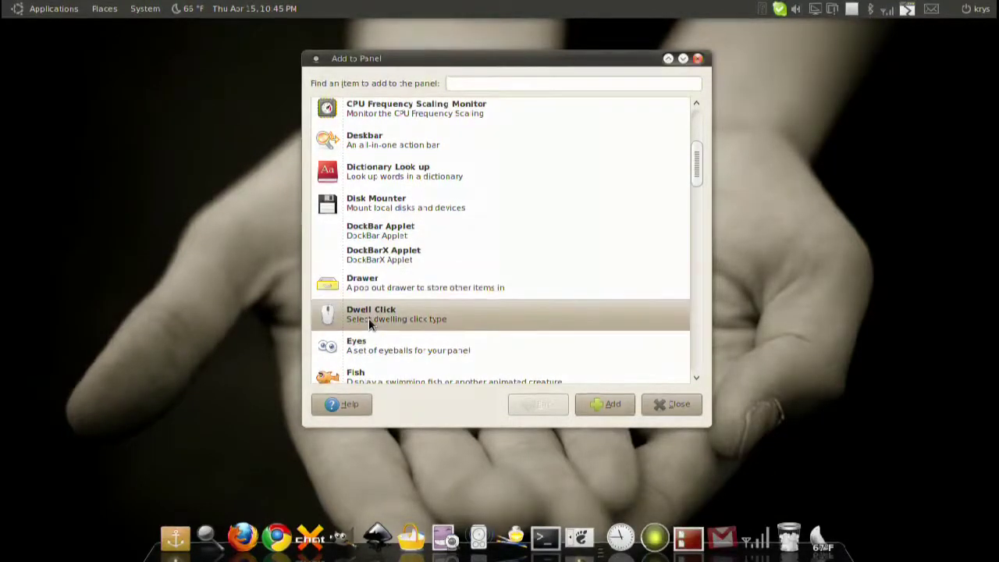
- Add the Eyes applet to the panel, then remove it
double_click(373, 349)
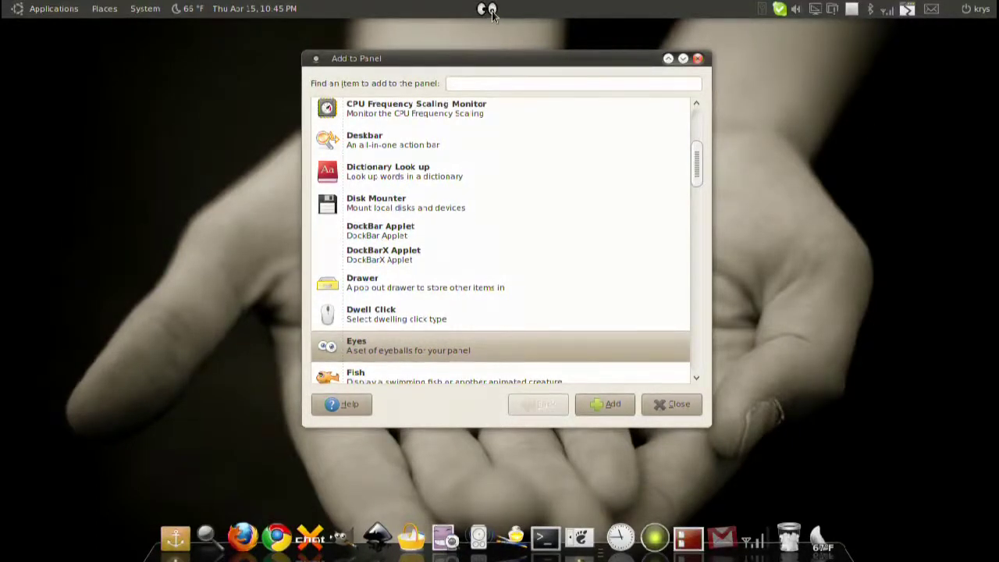
right_click(492, 9)
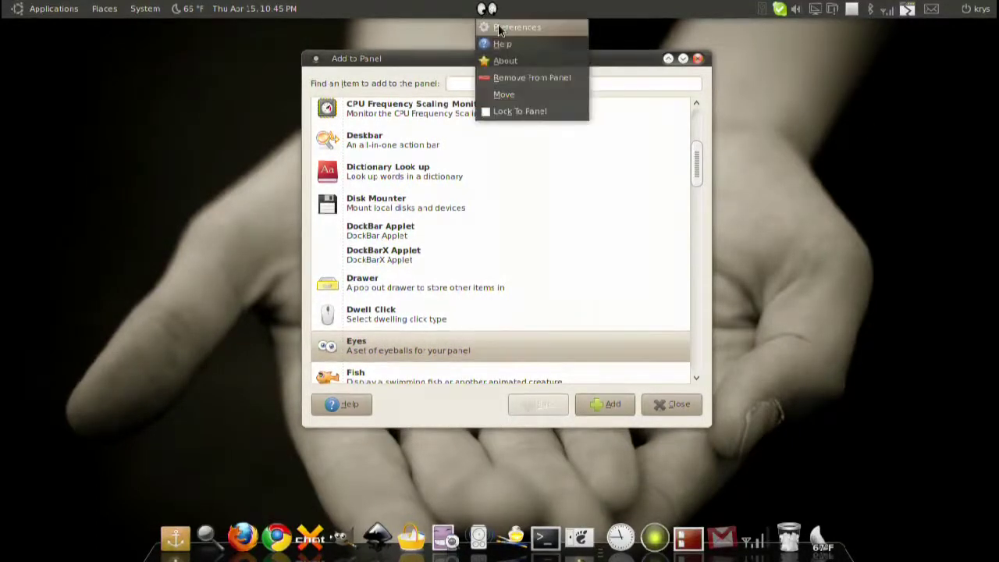
left_click(524, 78)
- Add the Force Quit item to the panel and move it beside the notification area icons
scroll(401, 230, "down", 1)
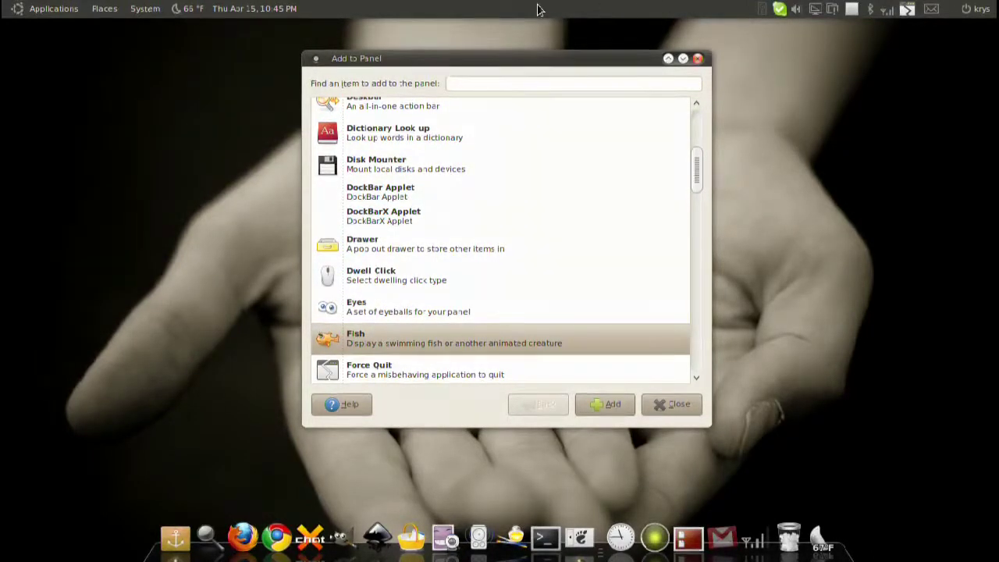
scroll(391, 344, "down", 1)
left_click(372, 331)
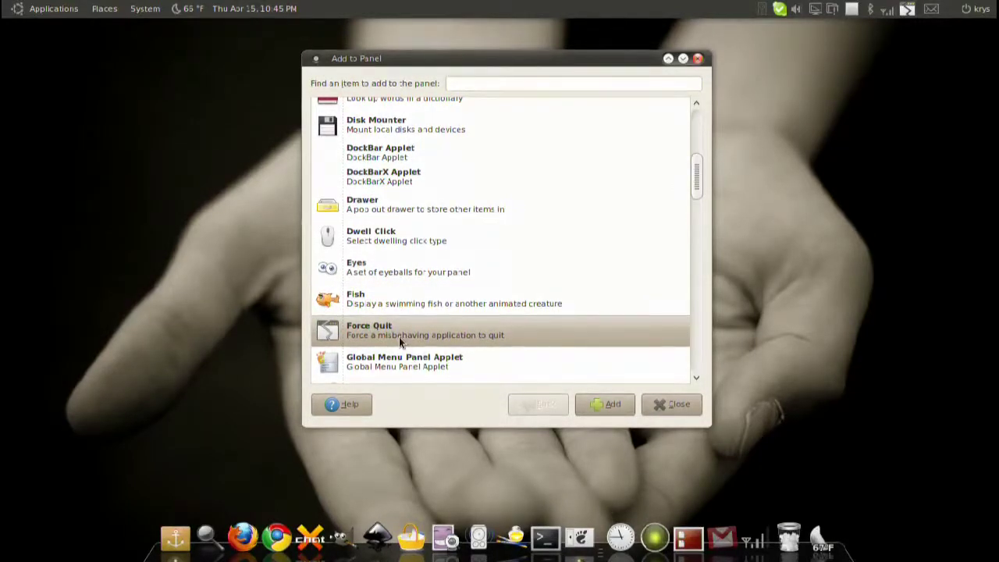
double_click(399, 336)
right_click(484, 9)
left_click(504, 58)
- Open the Calculator, minimize the Add to Panel window and move the Calculator up near the panel
left_click(54, 9)
mouse_move(78, 30)
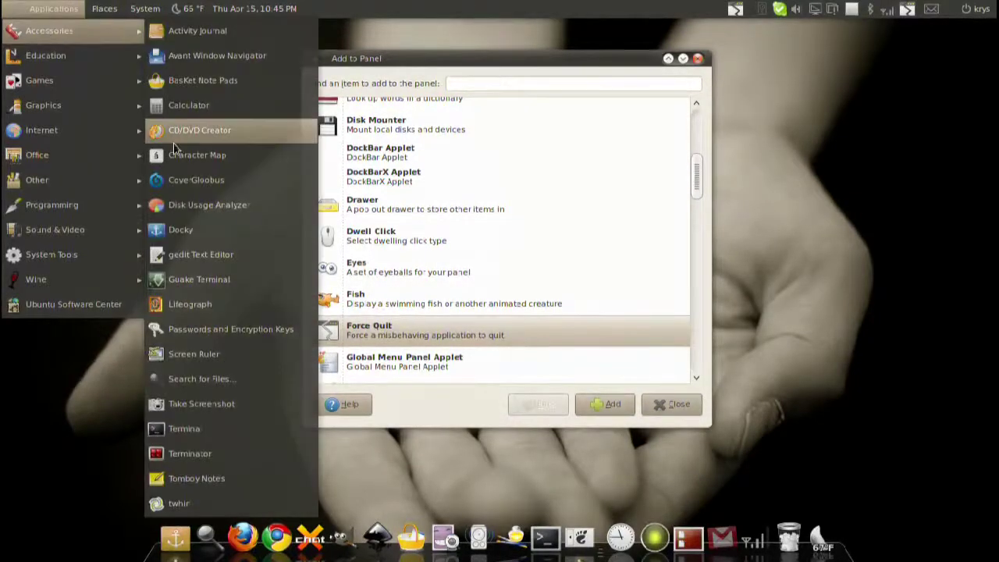
left_click(199, 107)
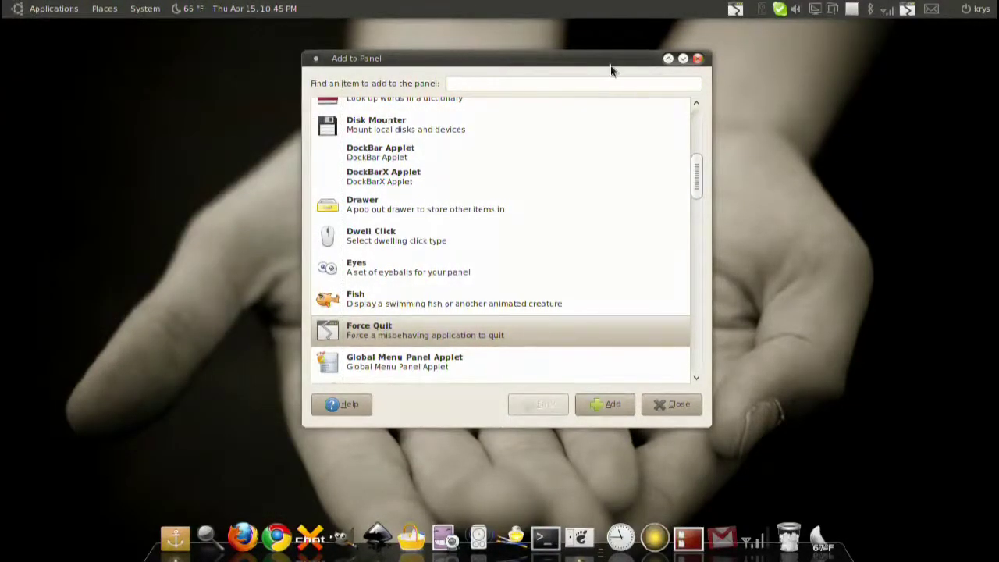
left_click(682, 60)
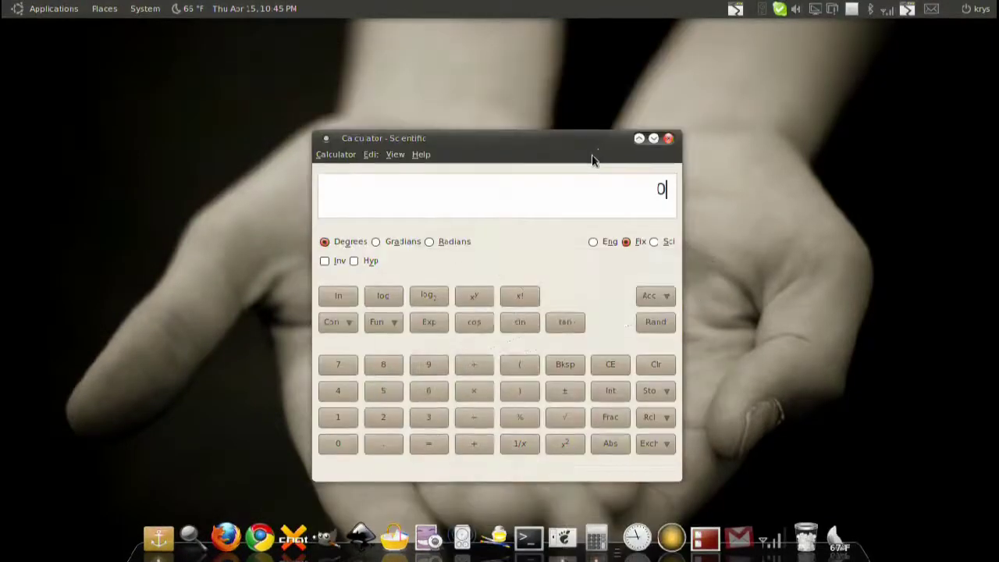
left_click_drag(596, 138, 612, 57)
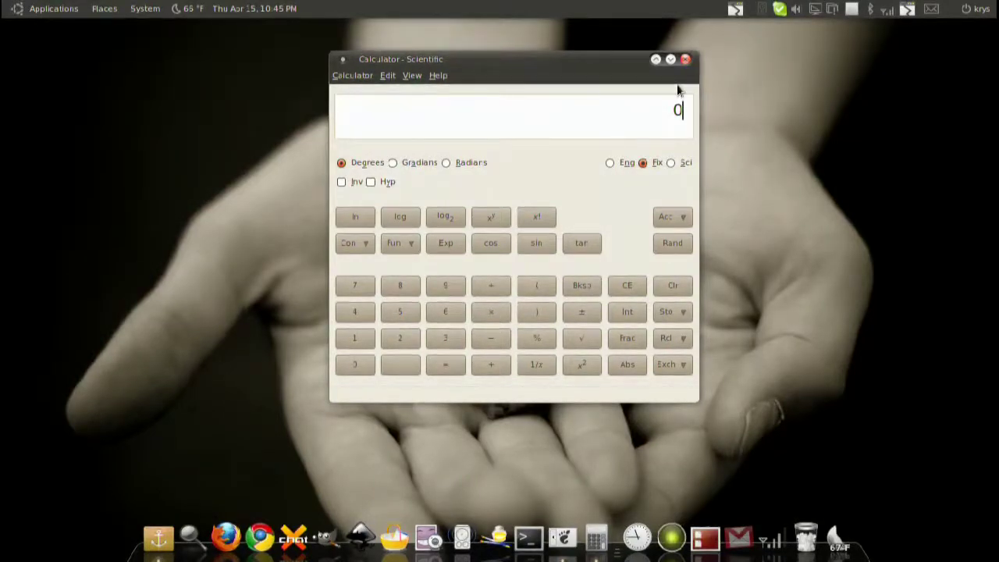
- Force the Calculator to exit with the panel's Force Quit item
left_click(736, 10)
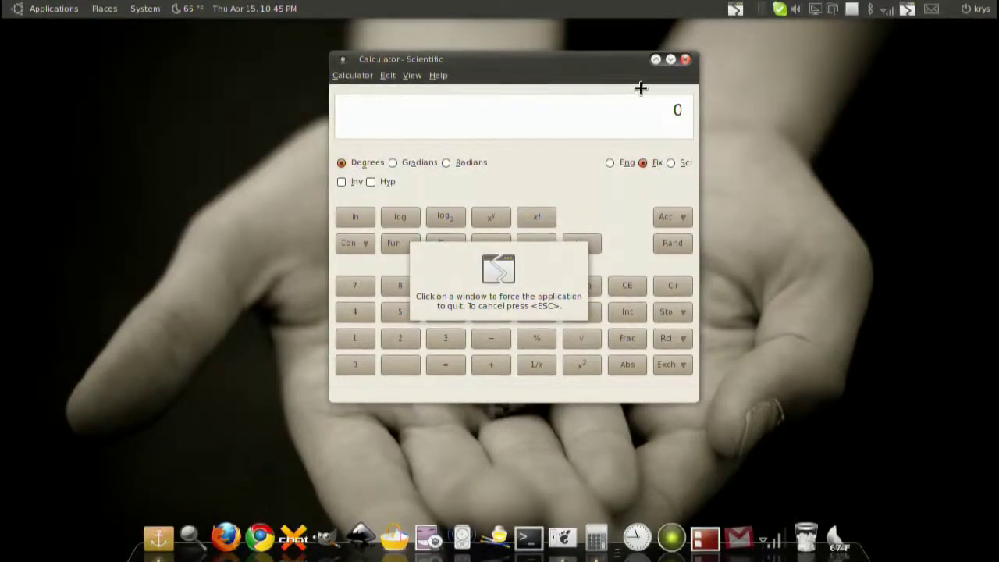
left_click(584, 82)
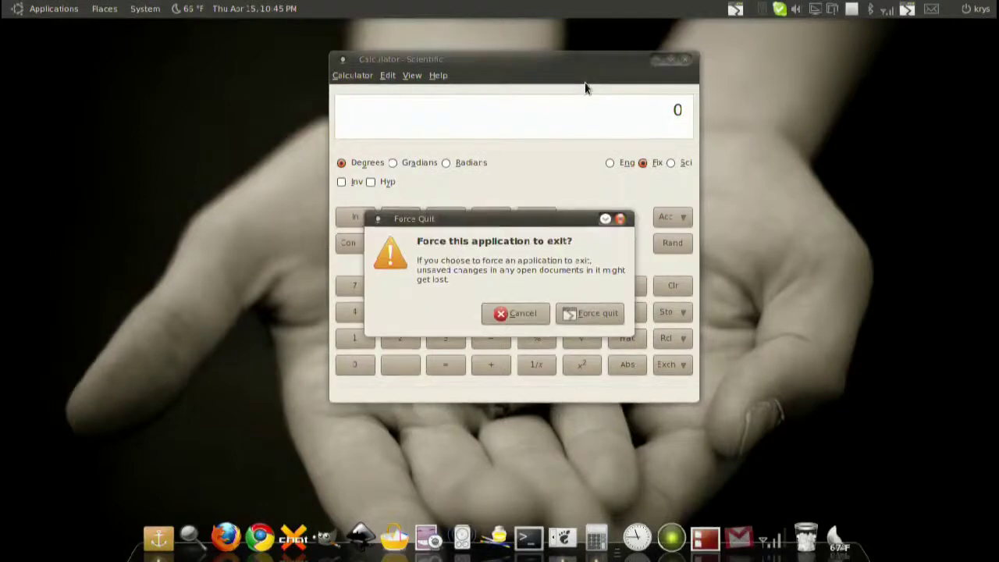
left_click(598, 312)
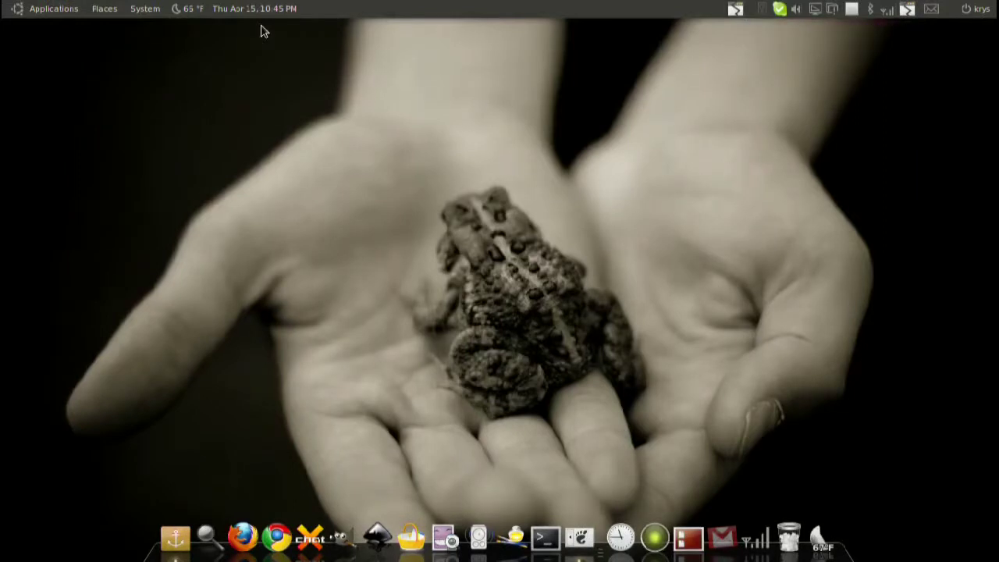
- Browse the items available for the panel and add the Main Menu and the Menu Bar
right_click(473, 7)
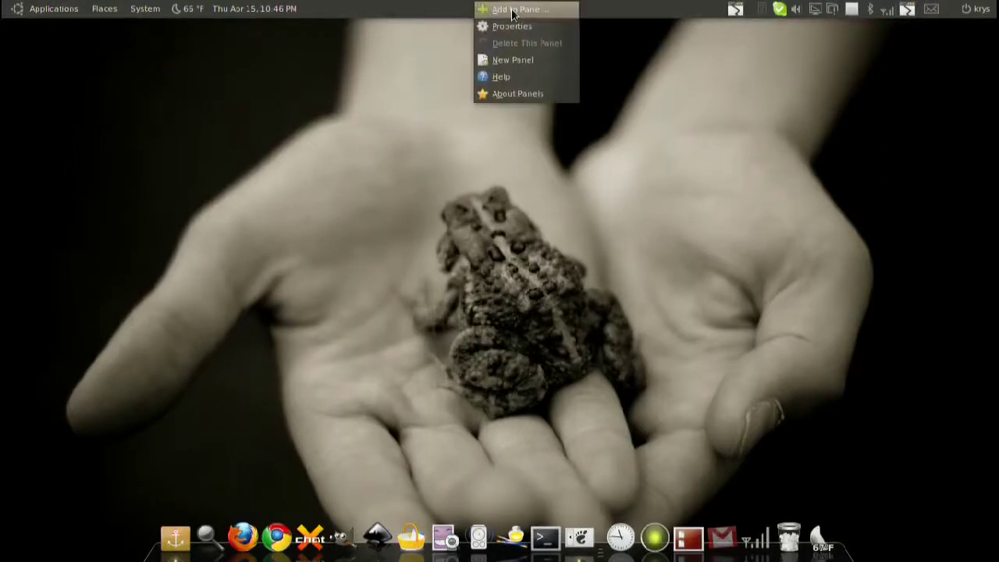
left_click(513, 14)
scroll(699, 186, "down", 2)
left_click_drag(700, 185, 697, 242)
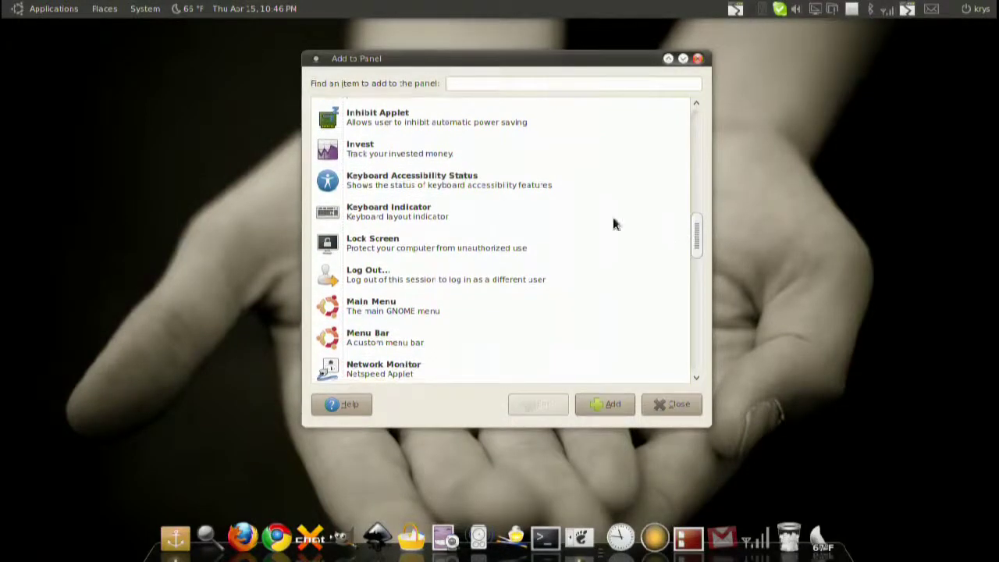
left_click(449, 154)
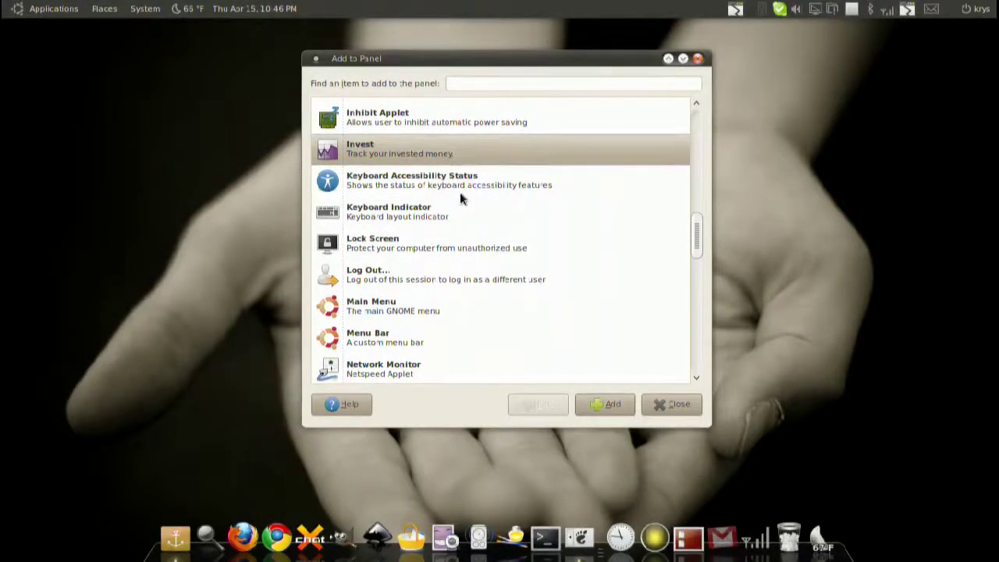
scroll(394, 269, "down", 1)
left_click(393, 269)
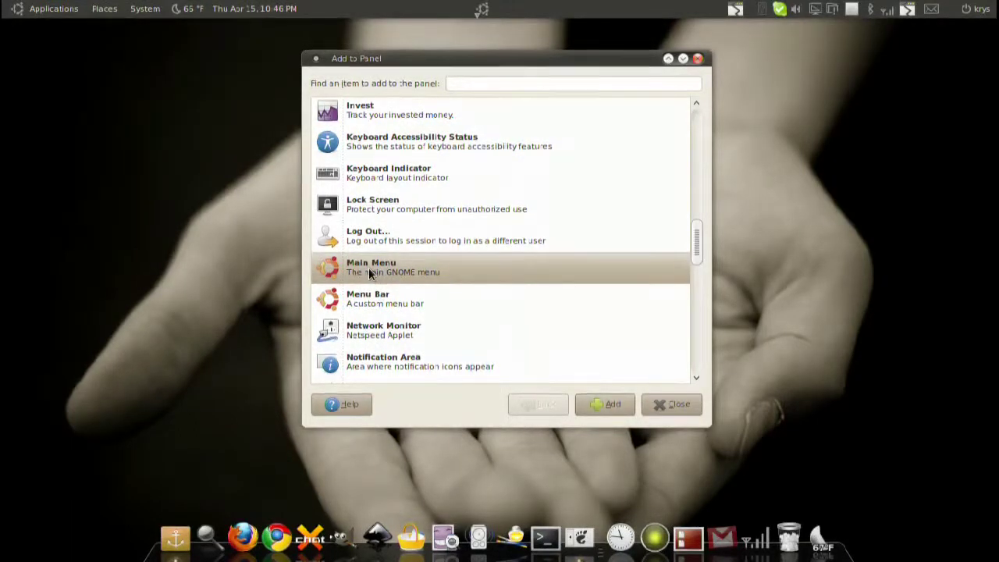
double_click(375, 300)
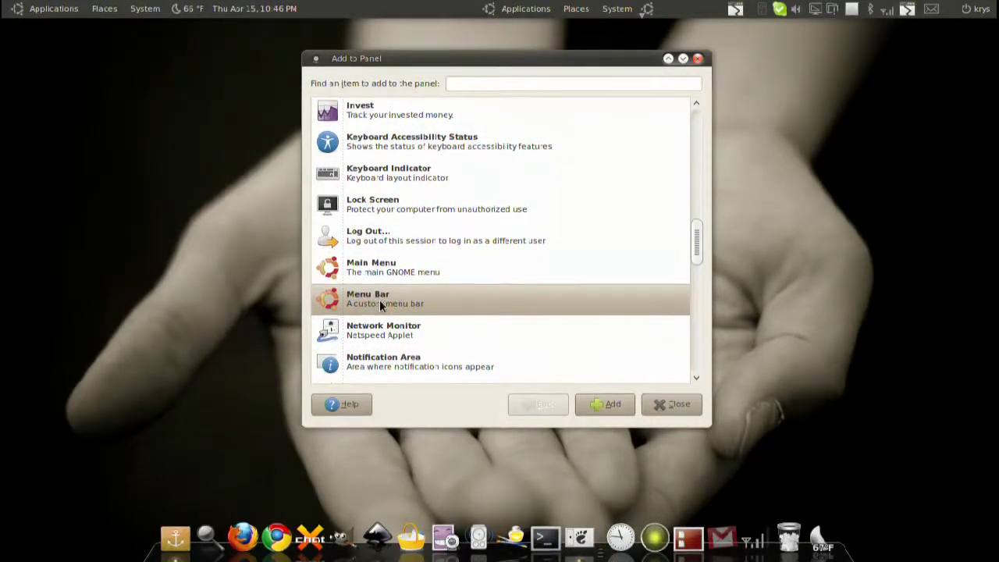
- Move the added Menu Bar and Main Menu apart on the panel, then close the Add to Panel window
right_click(531, 14)
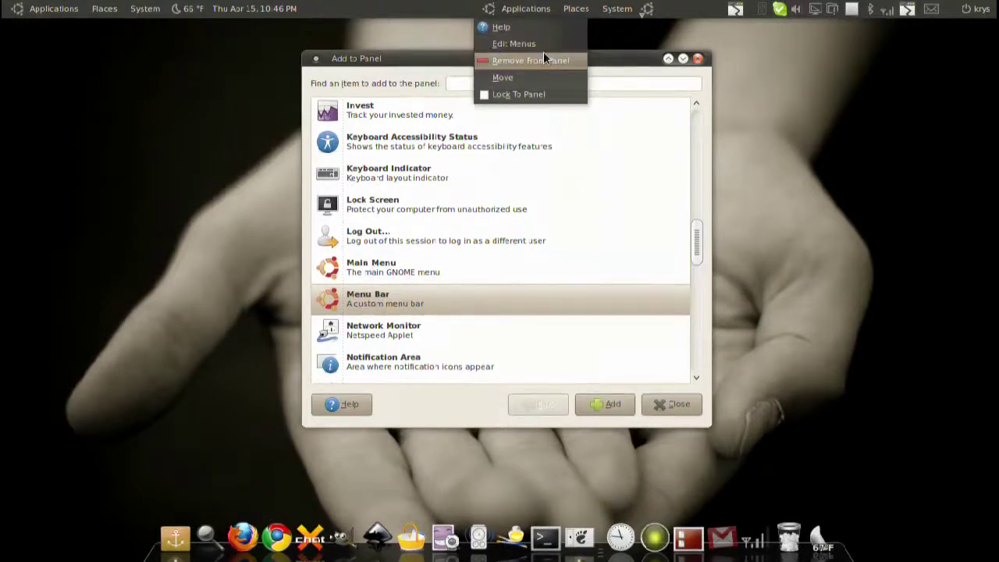
left_click(500, 78)
left_click(422, 10)
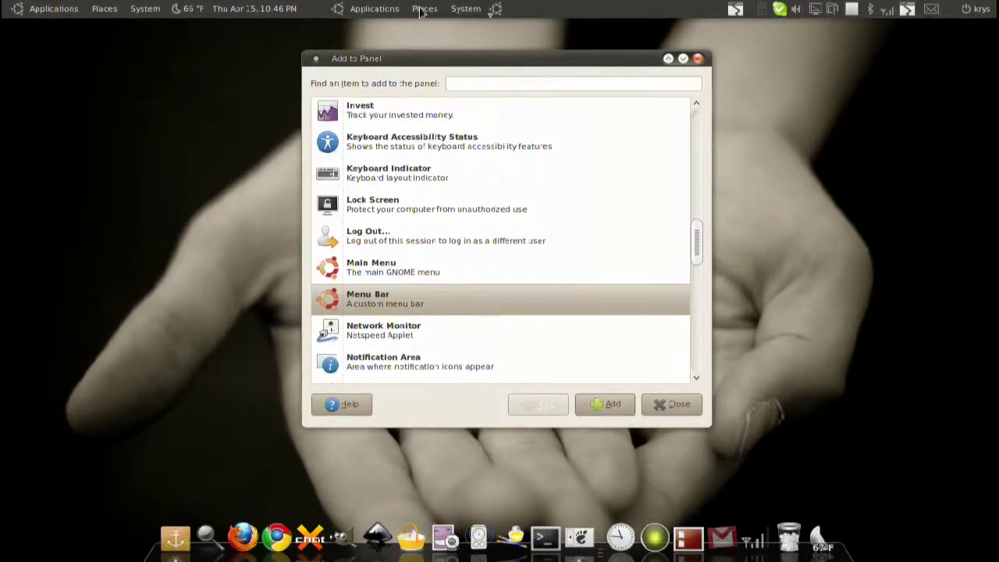
right_click(496, 9)
left_click(516, 76)
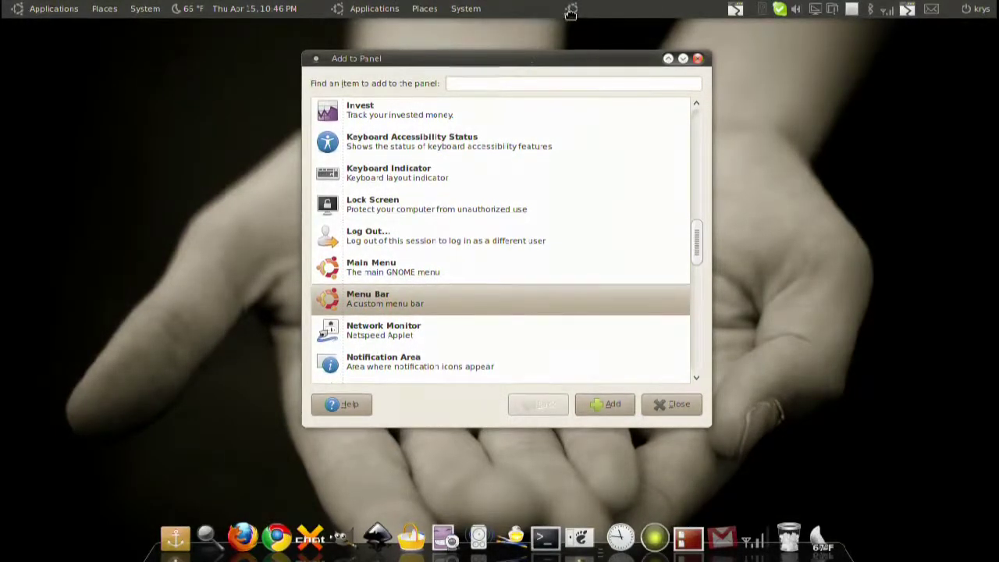
key("Escape")
- Compare the added Main Menu's entries, including Places and System, with the separate Applications, Places and System menus of the added Menu Bar
left_click(571, 10)
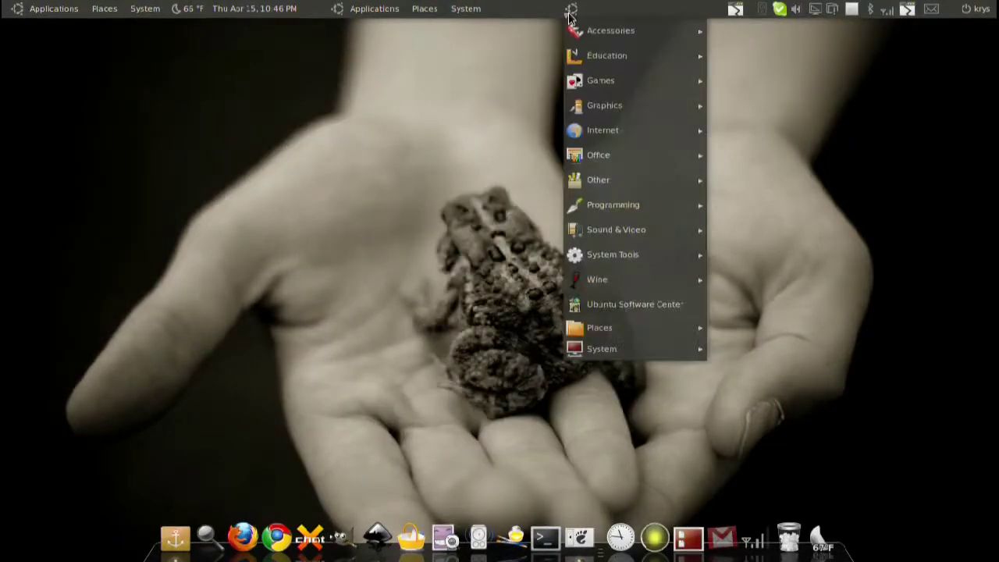
left_click(478, 11)
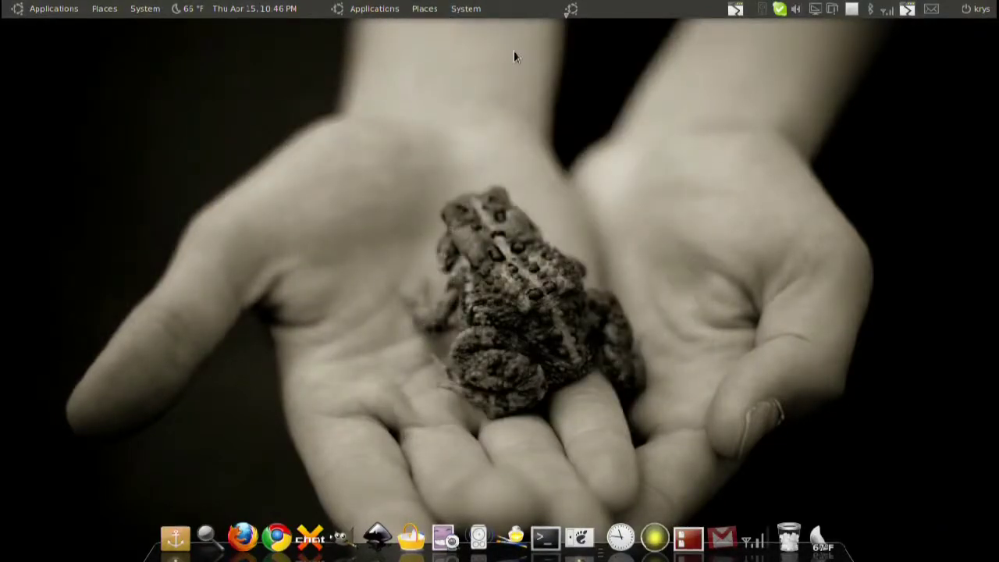
left_click(571, 9)
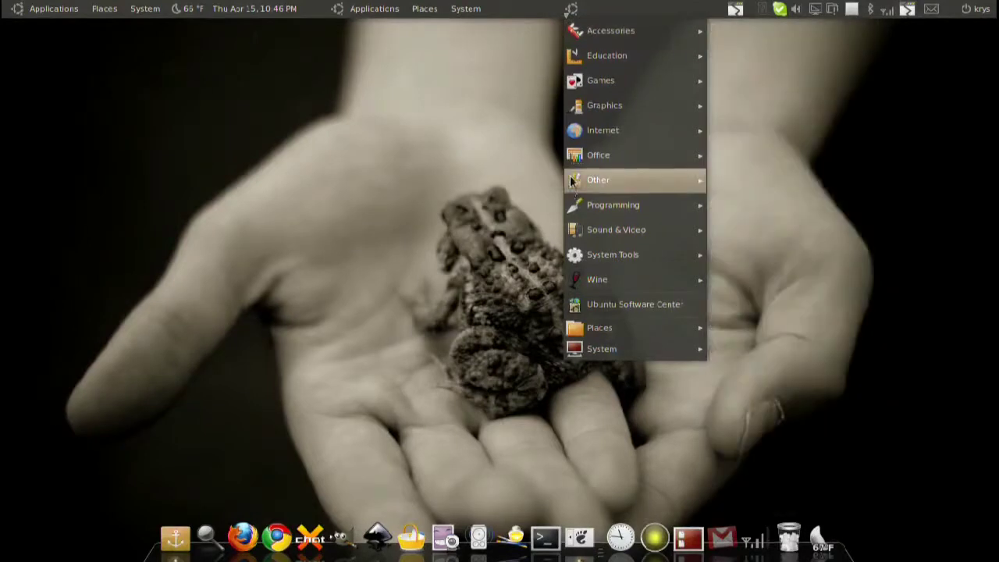
mouse_move(611, 279)
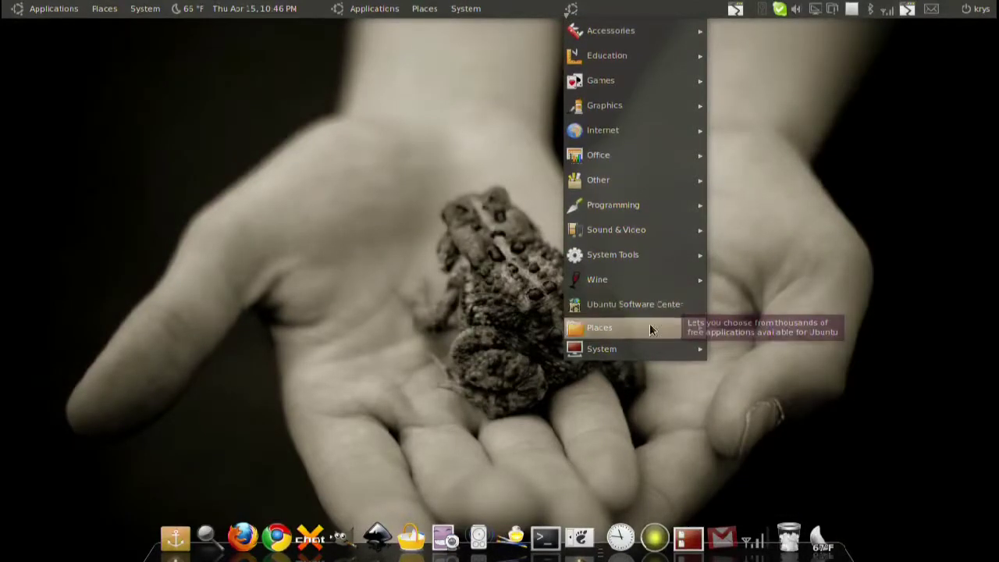
mouse_move(630, 334)
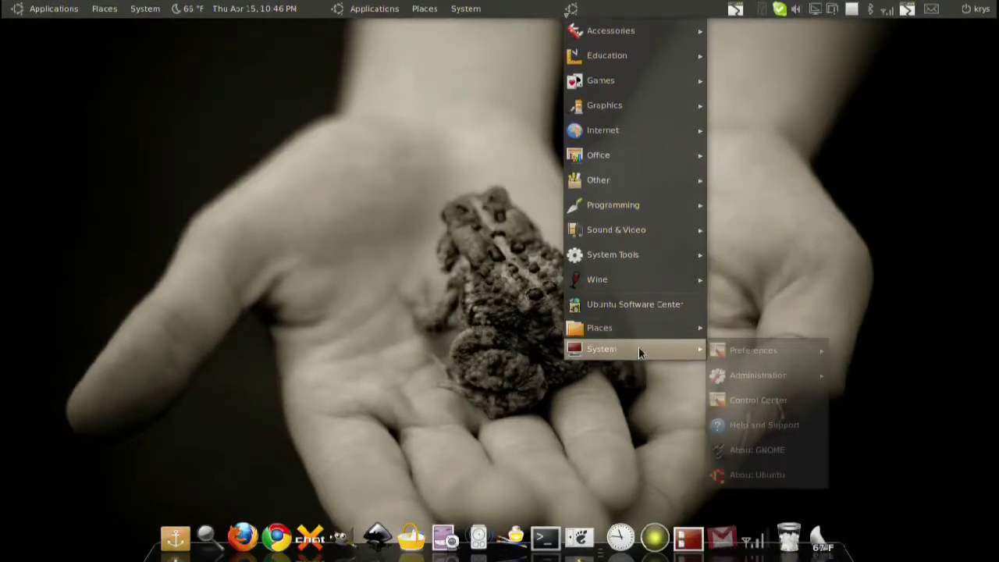
left_click(380, 31)
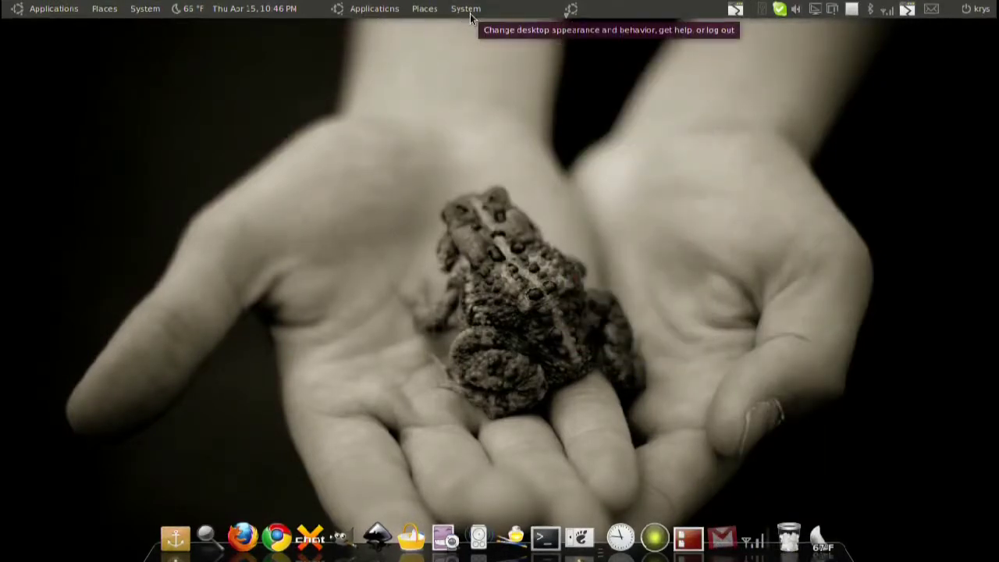
left_click(358, 10)
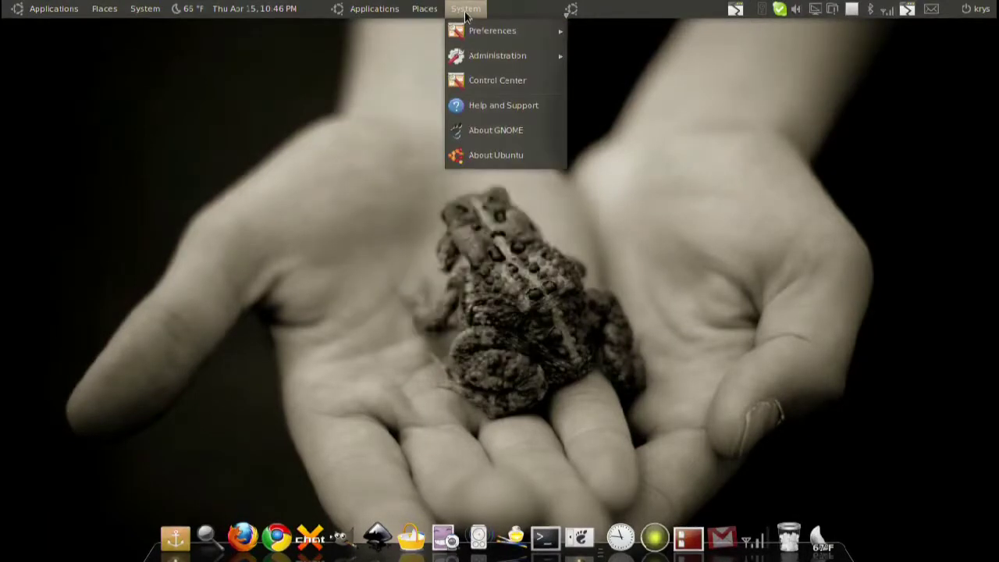
left_click(374, 10)
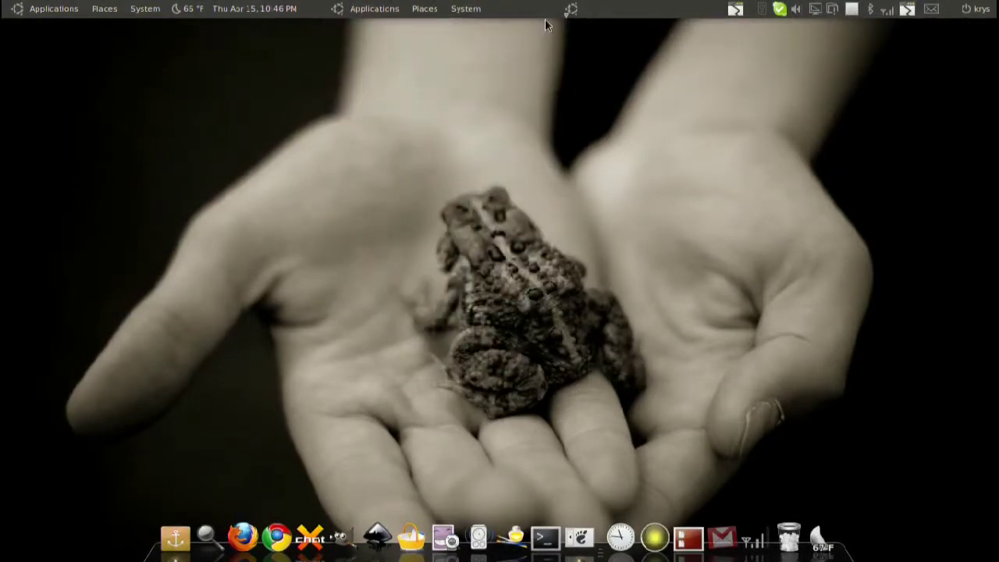
left_click(571, 9)
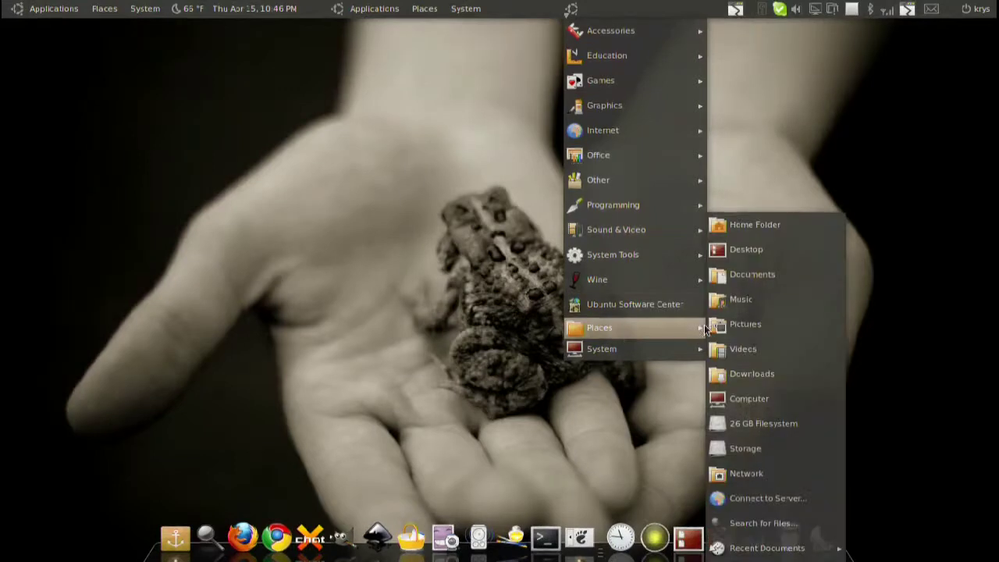
left_click(390, 14)
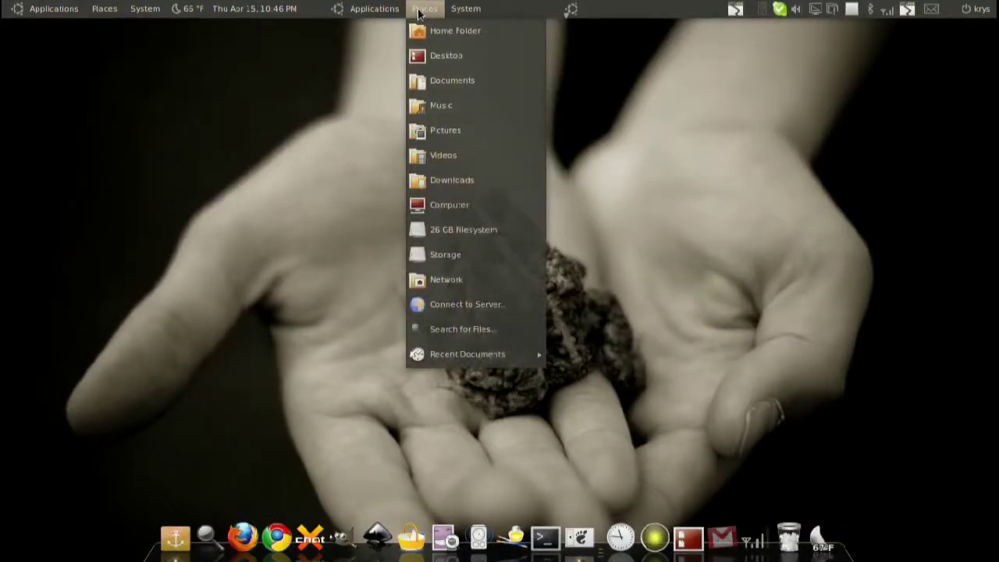
left_click(422, 10)
- Remove the added Menu Bar and Main Menu from the panel
right_click(339, 10)
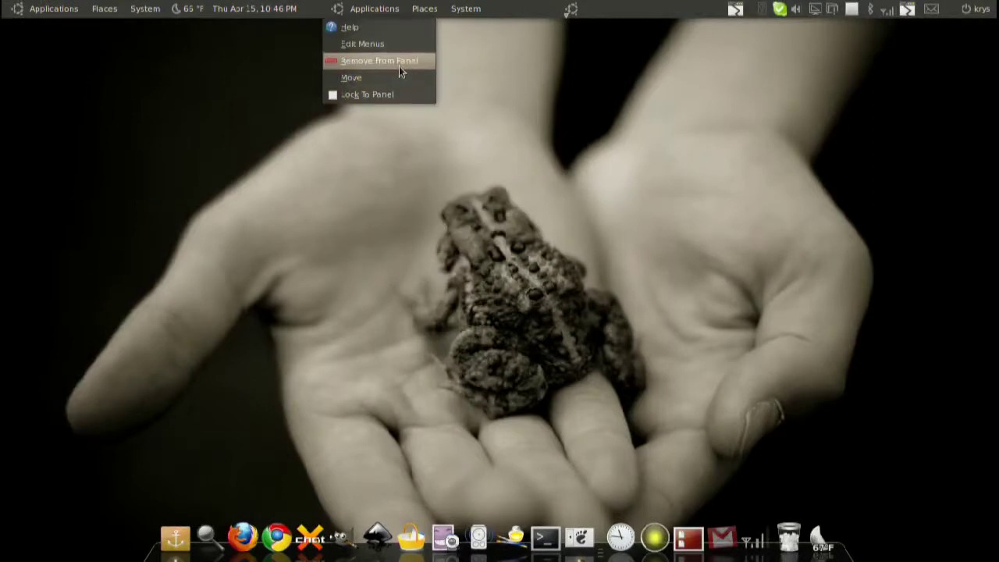
left_click(399, 65)
right_click(572, 14)
left_click(588, 60)
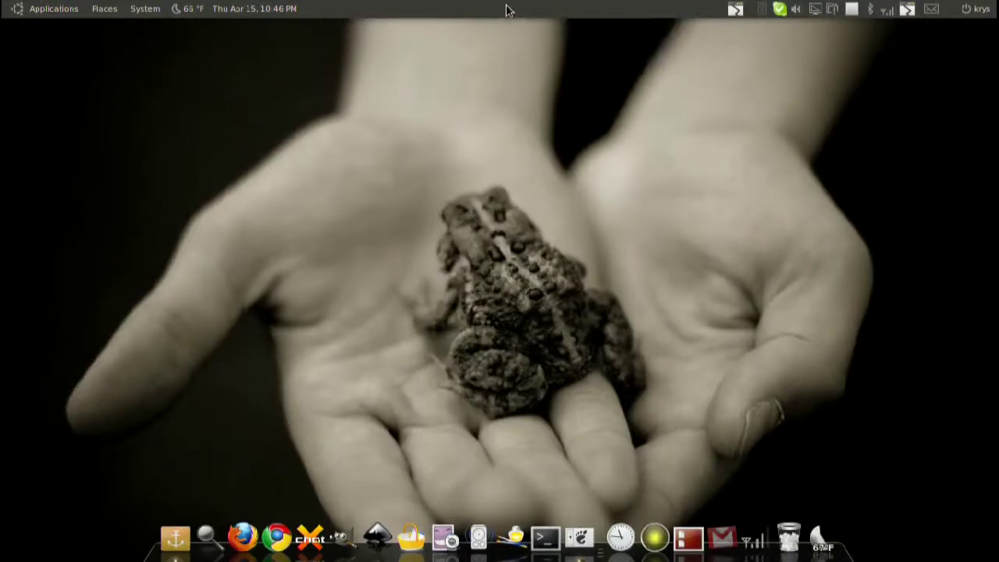
- Find Notification Area among the items available for the panel and view the messaging indicator's menu
right_click(504, 9)
left_click(522, 12)
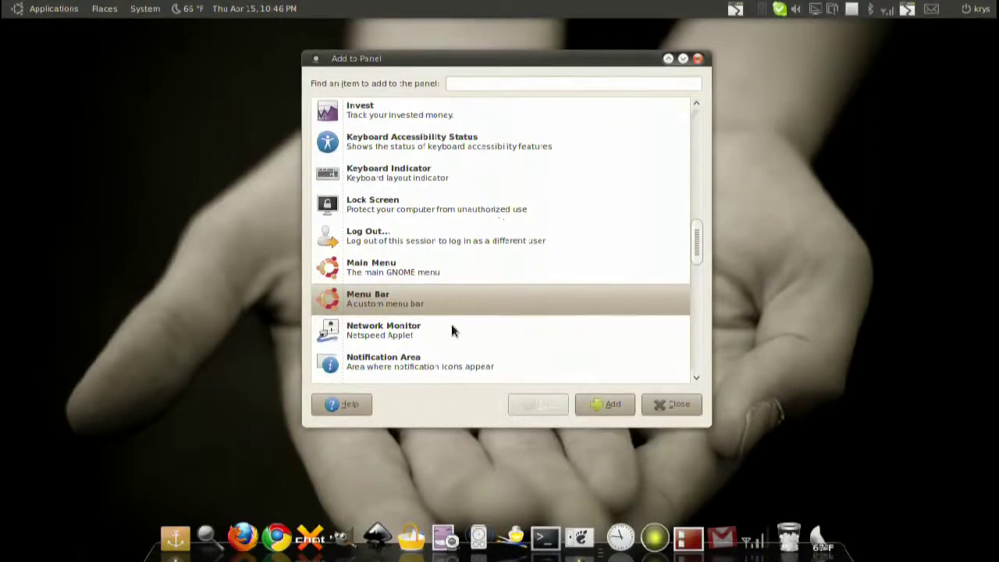
scroll(452, 324, "down", 2)
key("Down")
key("Down")
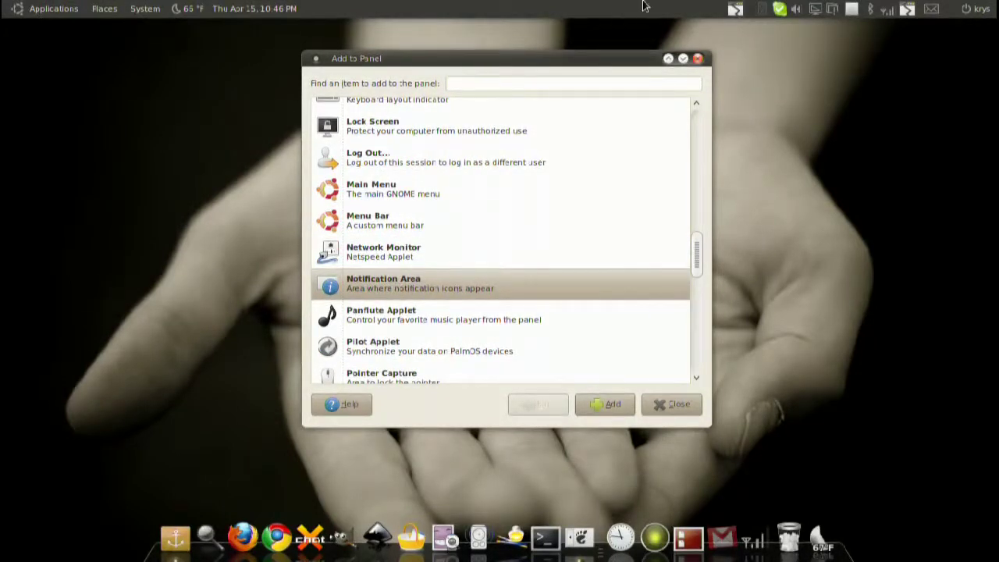
left_click(931, 9)
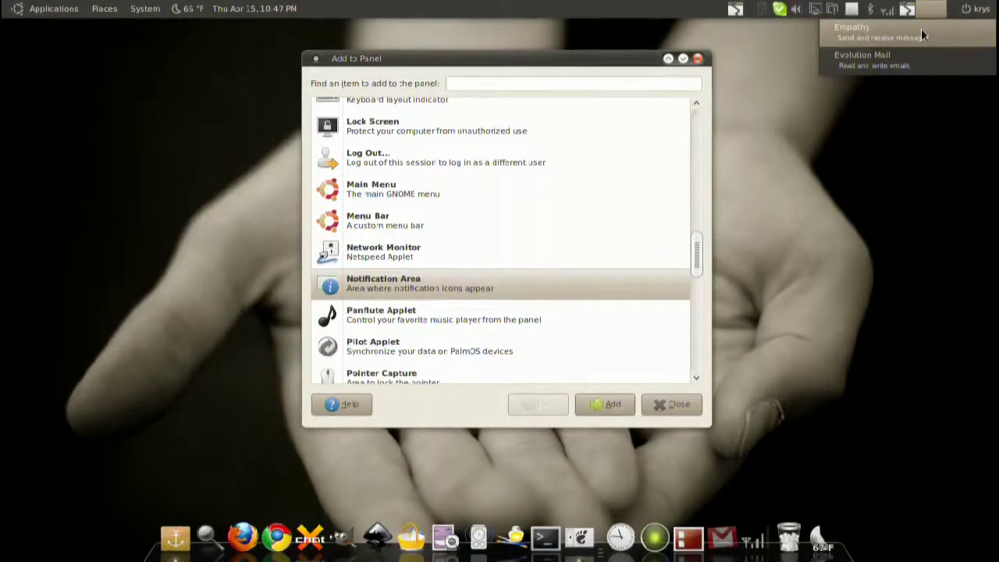
left_click(449, 309)
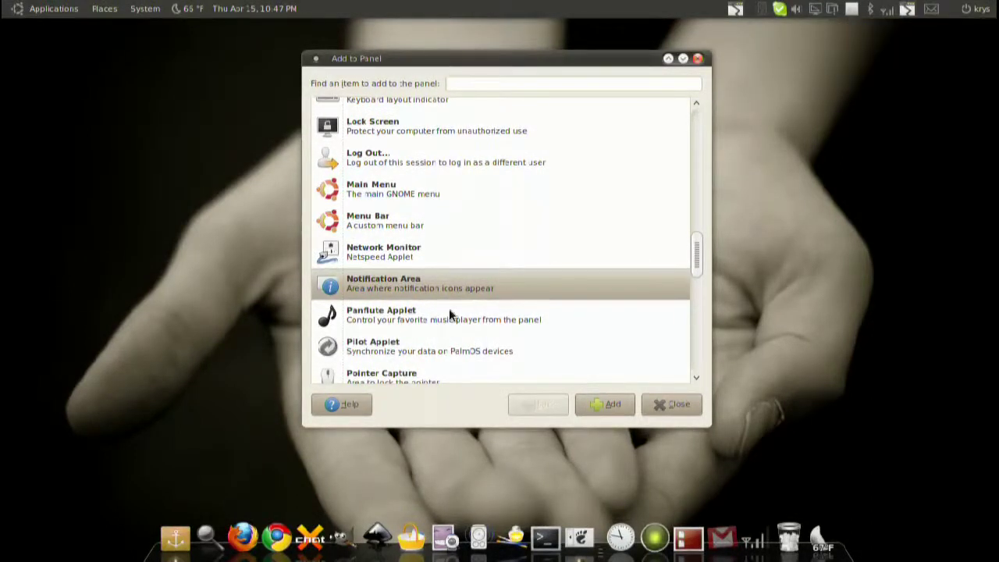
- Look through the available panel items from Panflute Applet to Separator
left_click(444, 321)
scroll(412, 320, "down", 2)
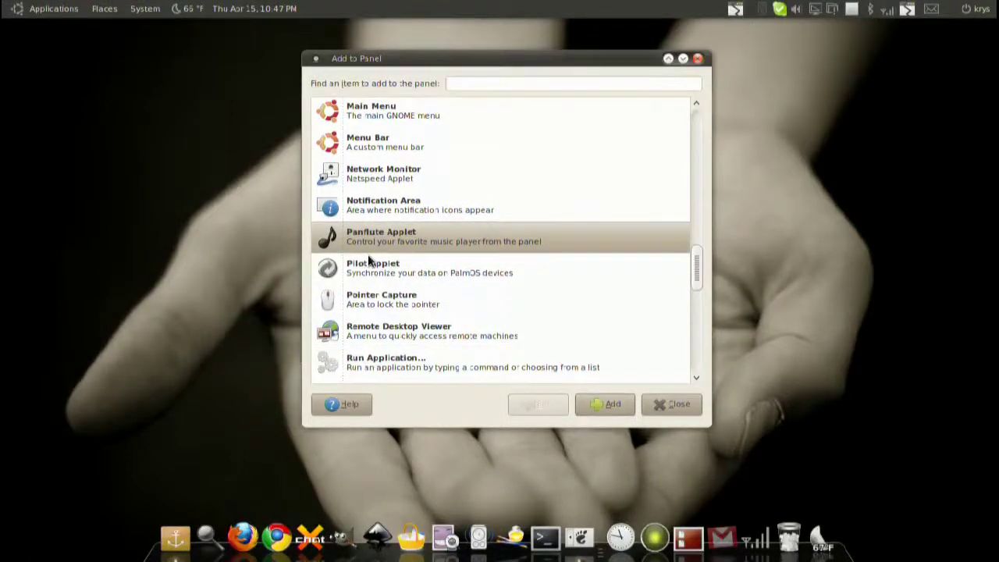
left_click(369, 274)
scroll(369, 279, "down", 1)
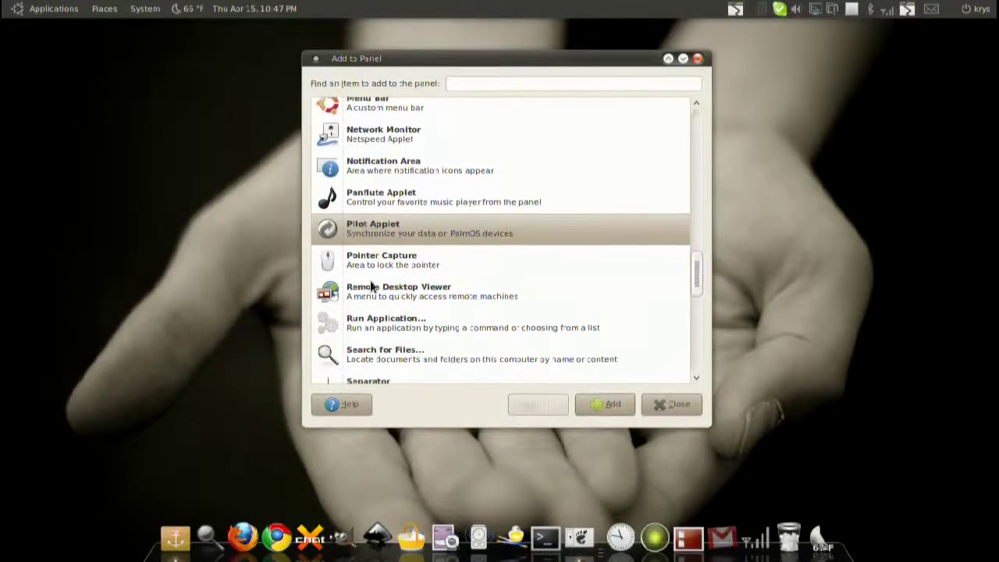
left_click(379, 267)
left_click(378, 294)
scroll(378, 297, "down", 1)
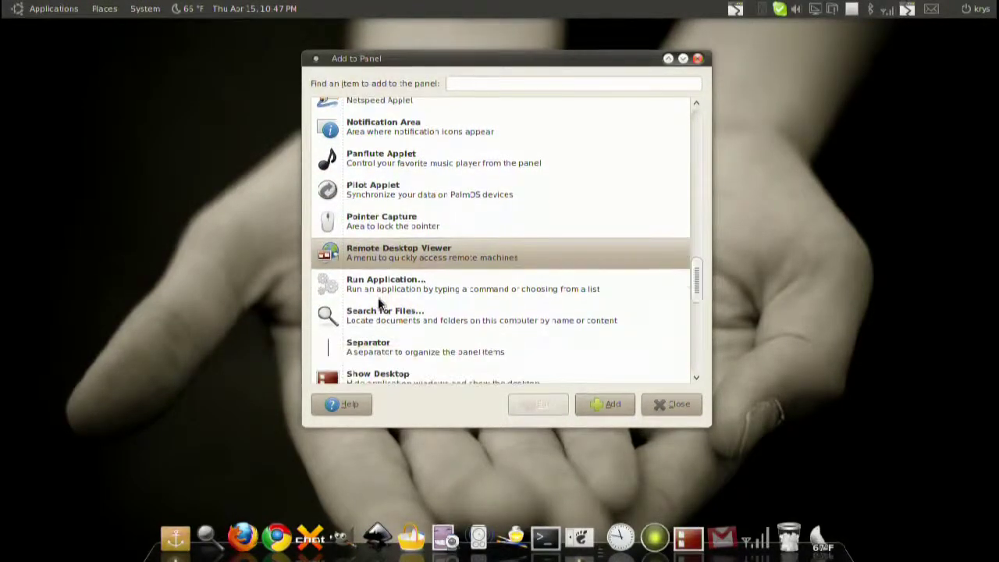
left_click(375, 279)
left_click(374, 327)
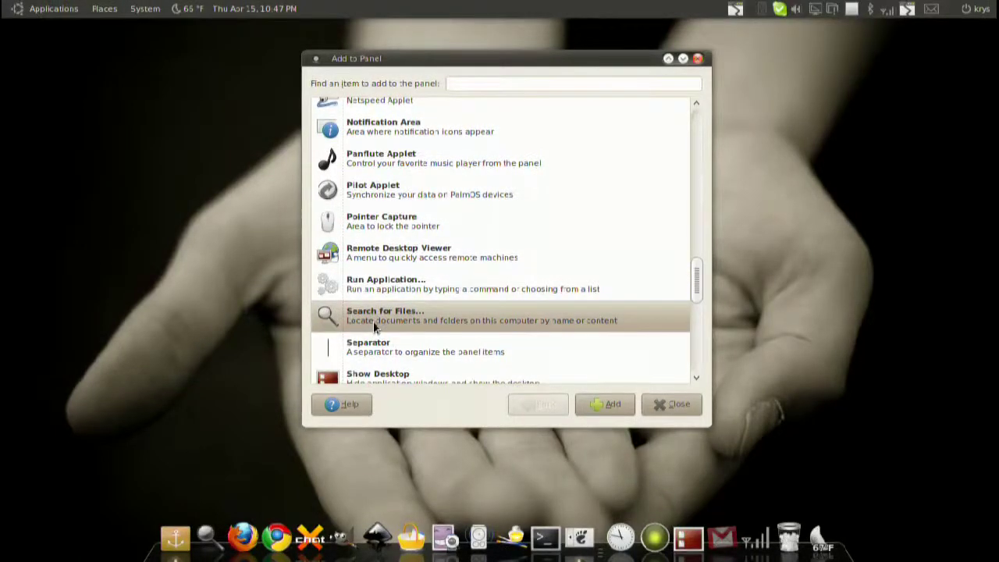
scroll(373, 322, "down", 1)
left_click(374, 313)
scroll(373, 310, "down", 1)
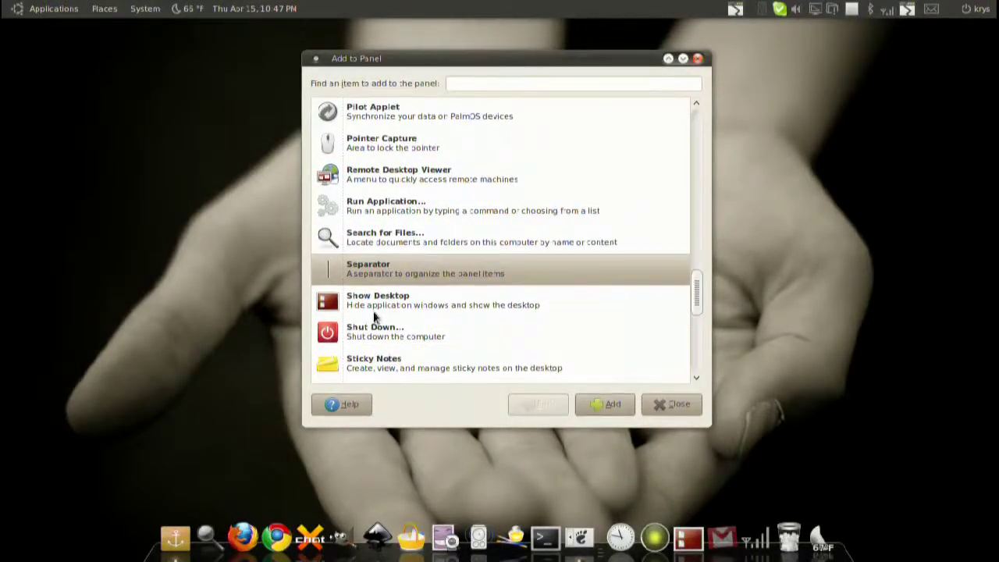
- Add the Show Desktop item to the panel, then remove it
left_click(385, 297)
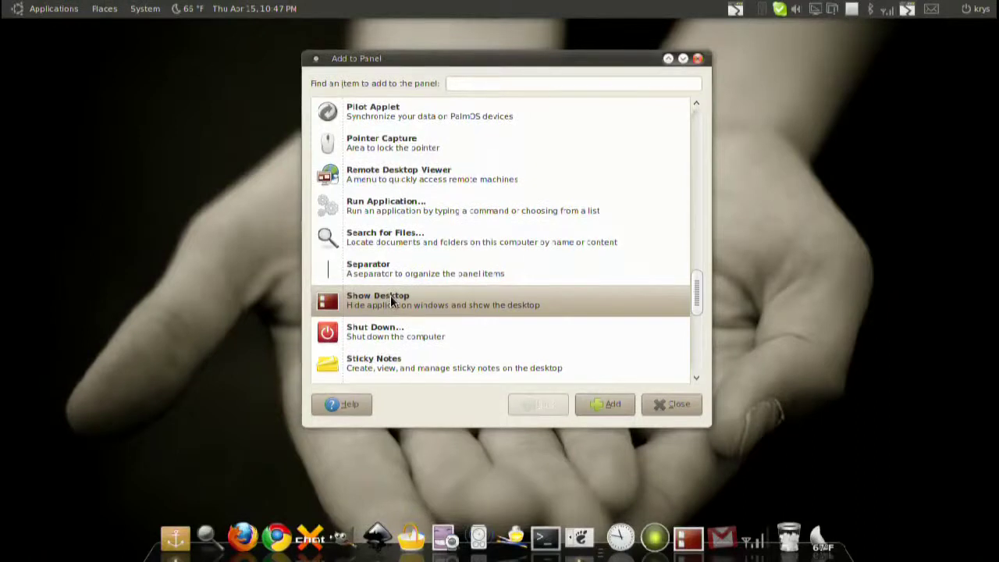
double_click(347, 304)
right_click(518, 11)
left_click(530, 59)
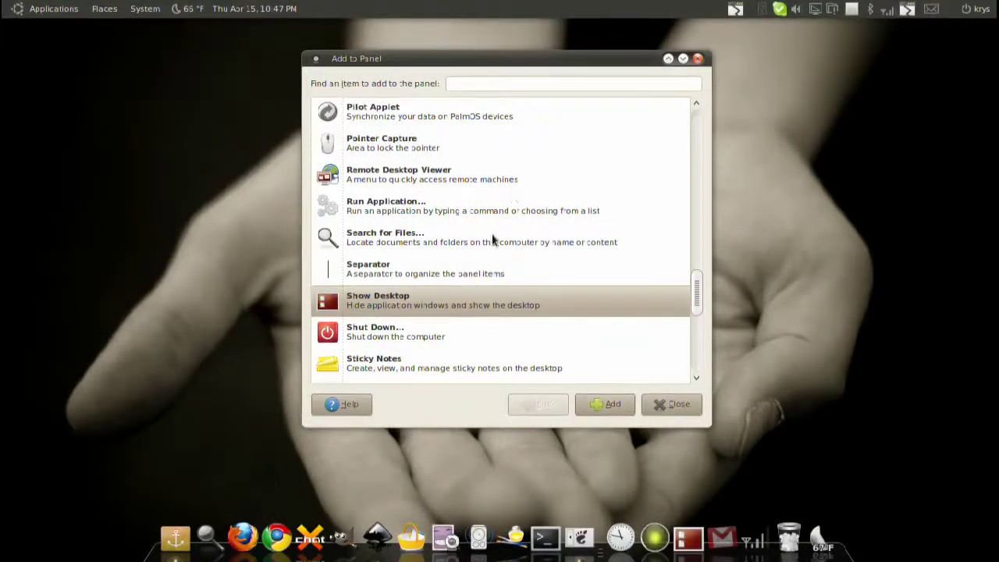
- Add Sticky Notes to the panel and move it next to the other applets near the notification icons
scroll(504, 218, "down", 1)
left_click(405, 289)
left_click(405, 324)
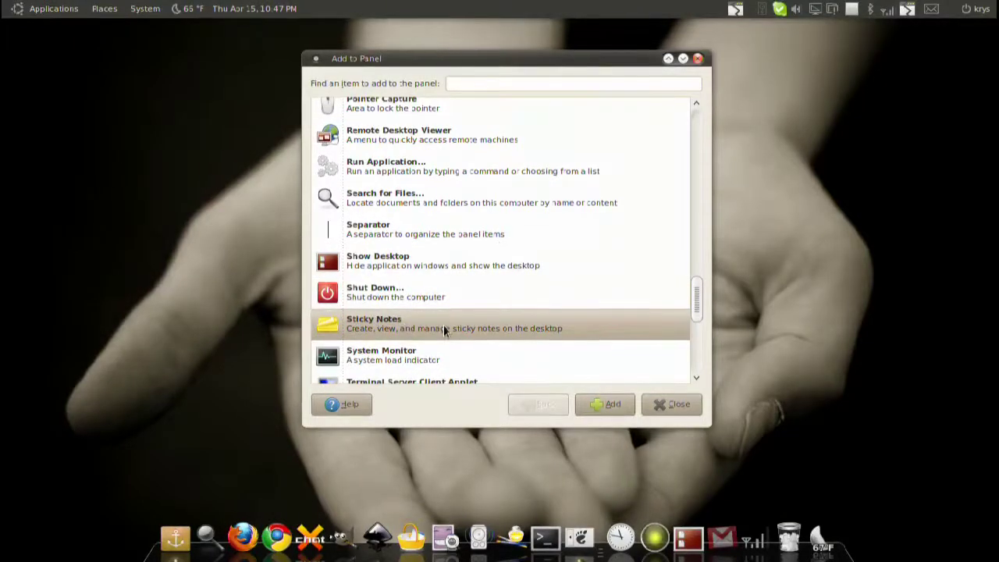
left_click_drag(444, 326, 516, 9)
left_click_drag(550, 60, 290, 52)
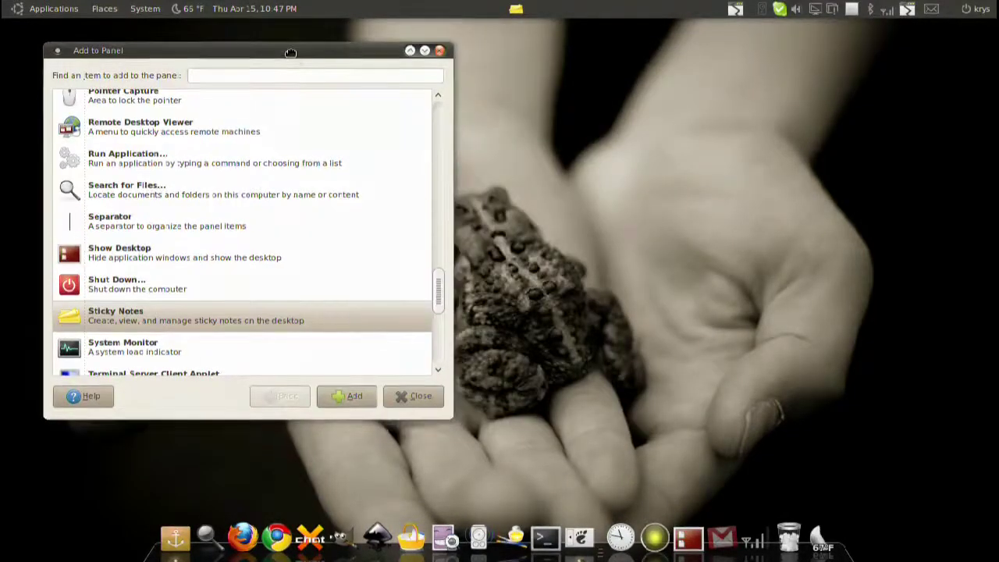
right_click(516, 8)
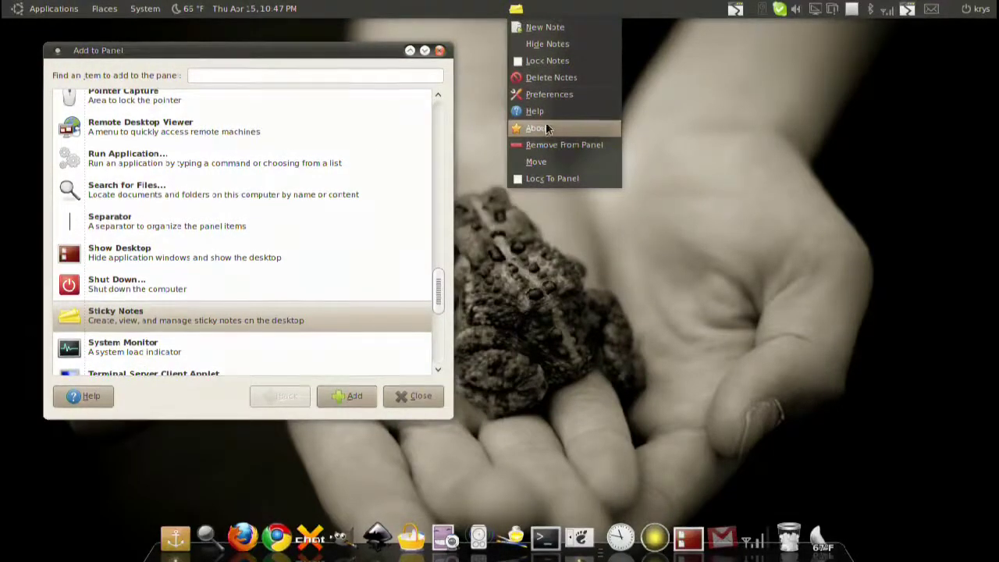
left_click(552, 166)
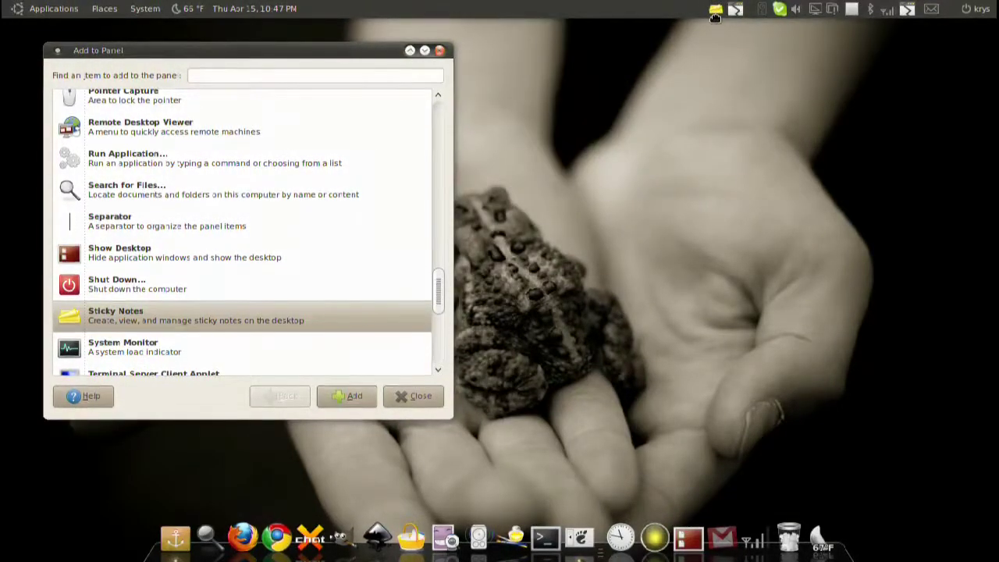
left_click(718, 30)
- Create a new sticky note, move it onto the open desktop, enlarge it and enter the text "asdgfsadfa"
double_click(715, 8)
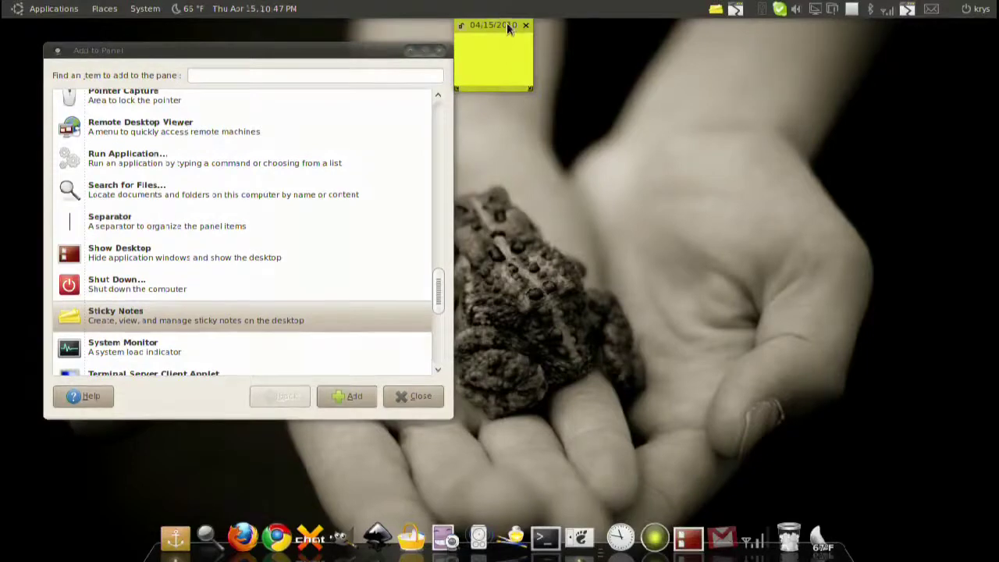
left_click_drag(506, 22, 659, 79)
left_click_drag(687, 145, 747, 191)
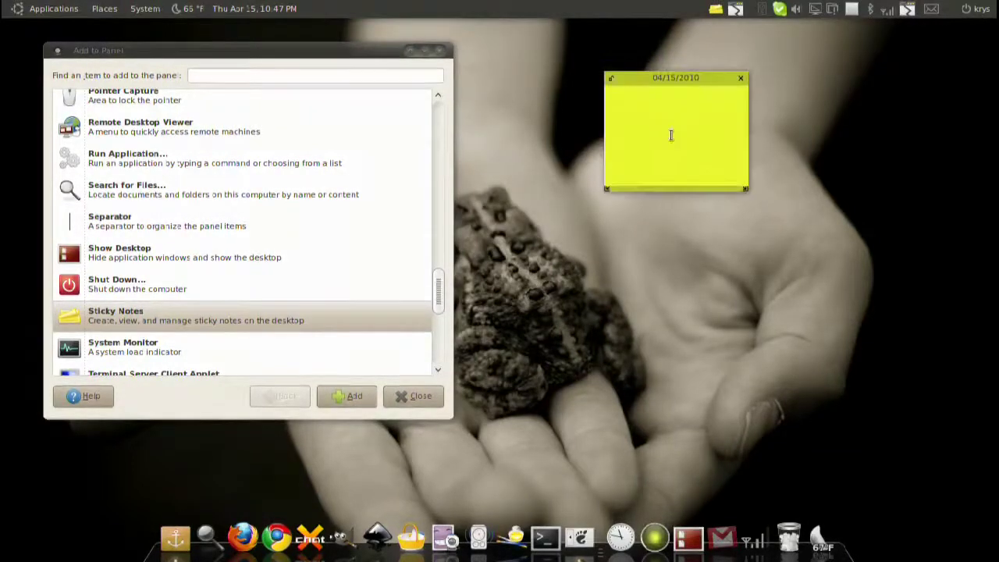
type("asdgfsadfa")
- In the Sticky Notes preferences, stop using the system theme font and set the default font to Saved By Zero, Regular, size 10
right_click(714, 10)
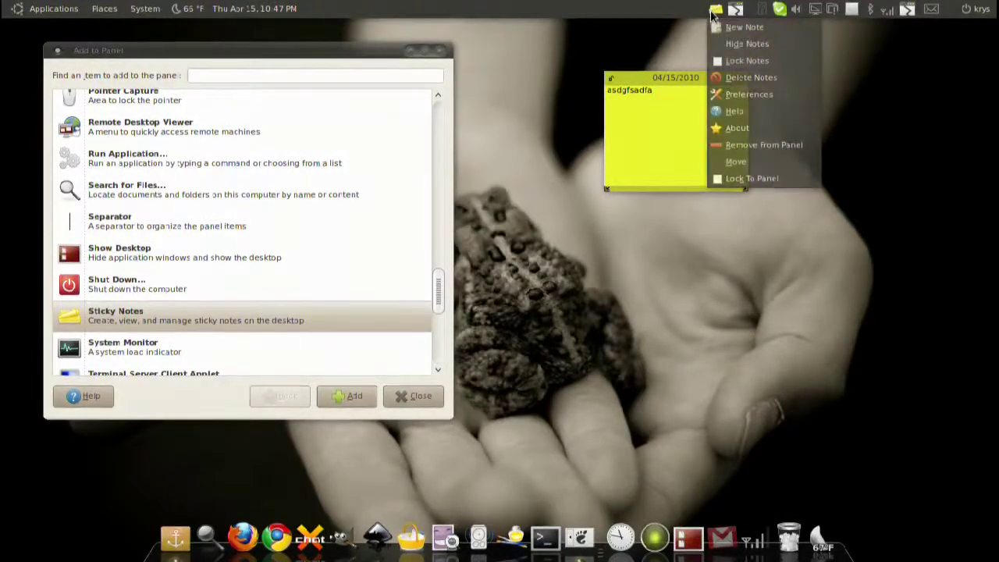
left_click(750, 95)
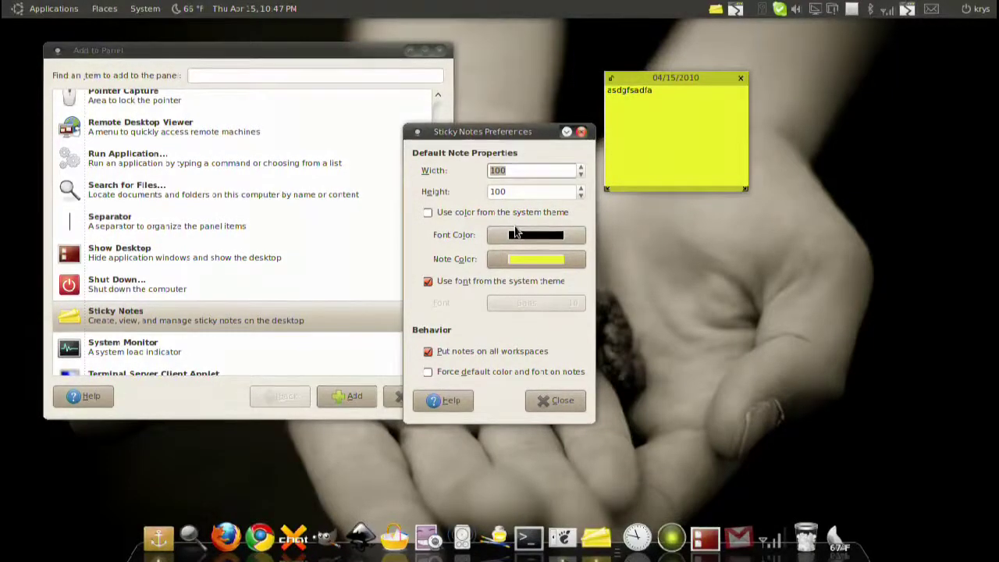
left_click(510, 286)
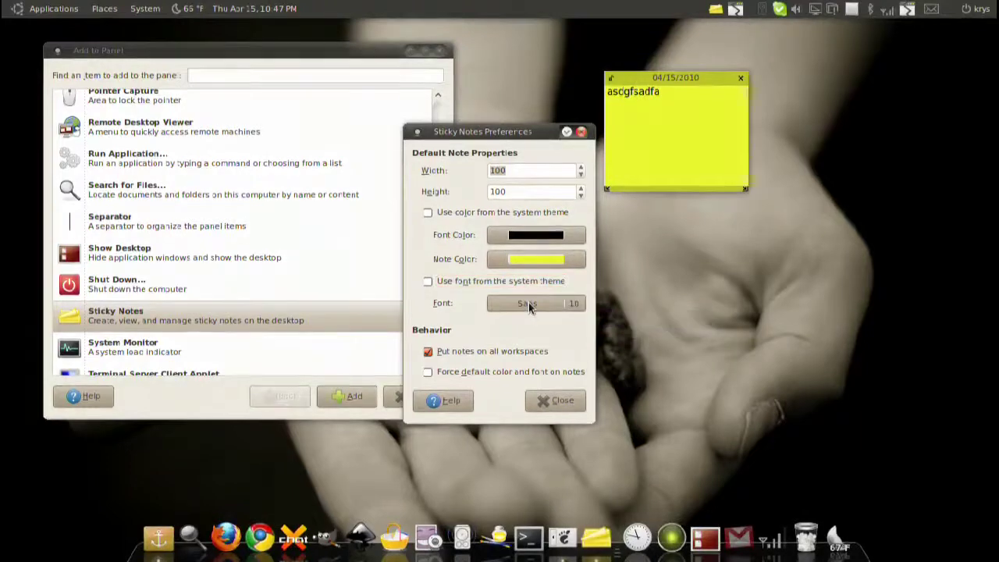
left_click(529, 302)
left_click(397, 303)
left_click(394, 289)
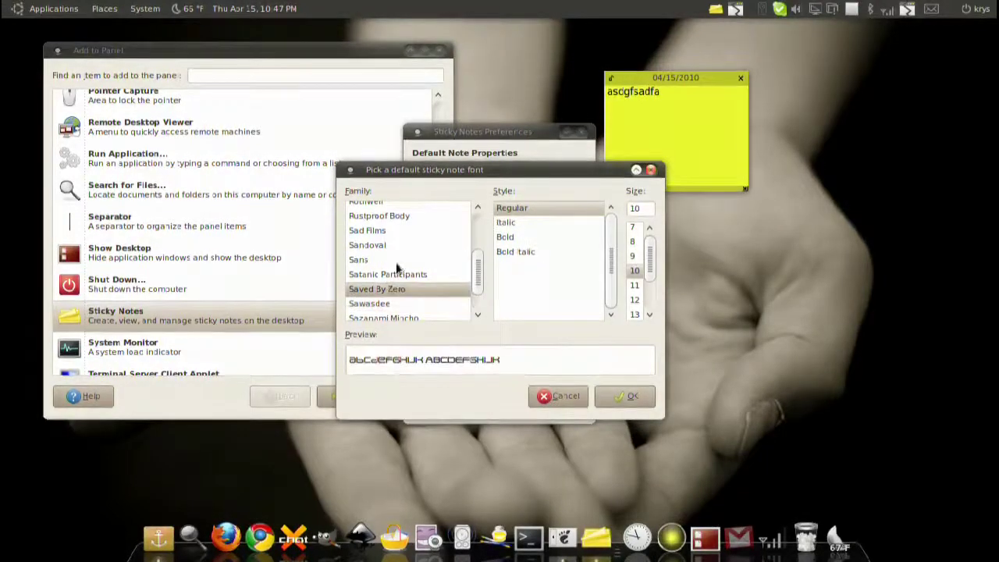
left_click(397, 261)
left_click(400, 285)
left_click(627, 397)
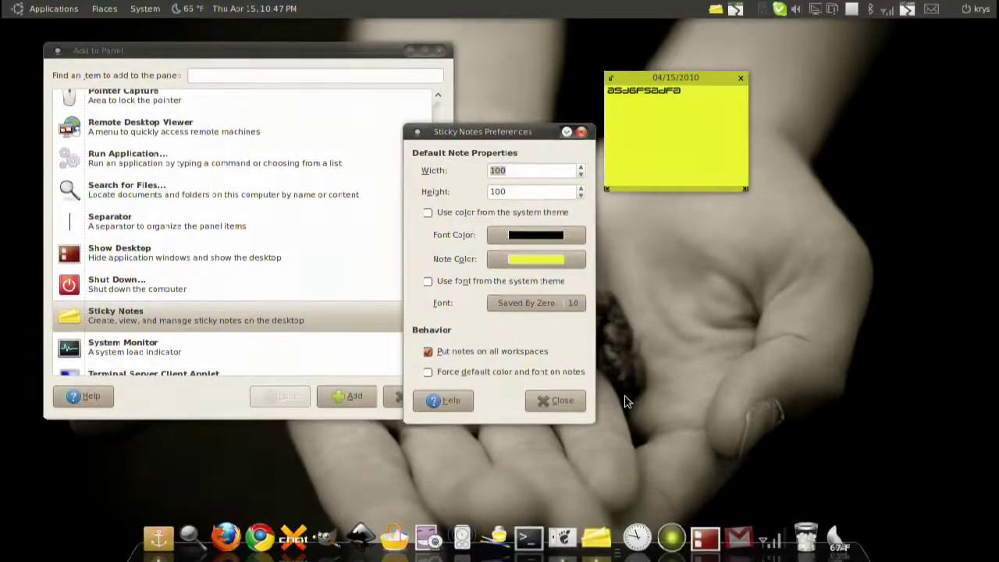
left_click(562, 401)
- Hide and show the sticky notes from the panel applet, and create a second, empty note
left_click(716, 9)
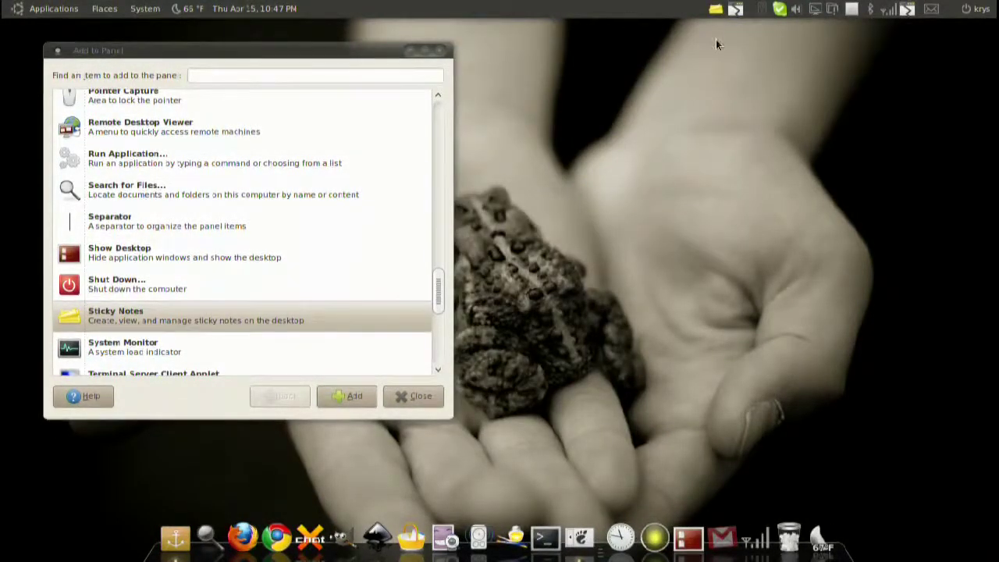
left_click(716, 9)
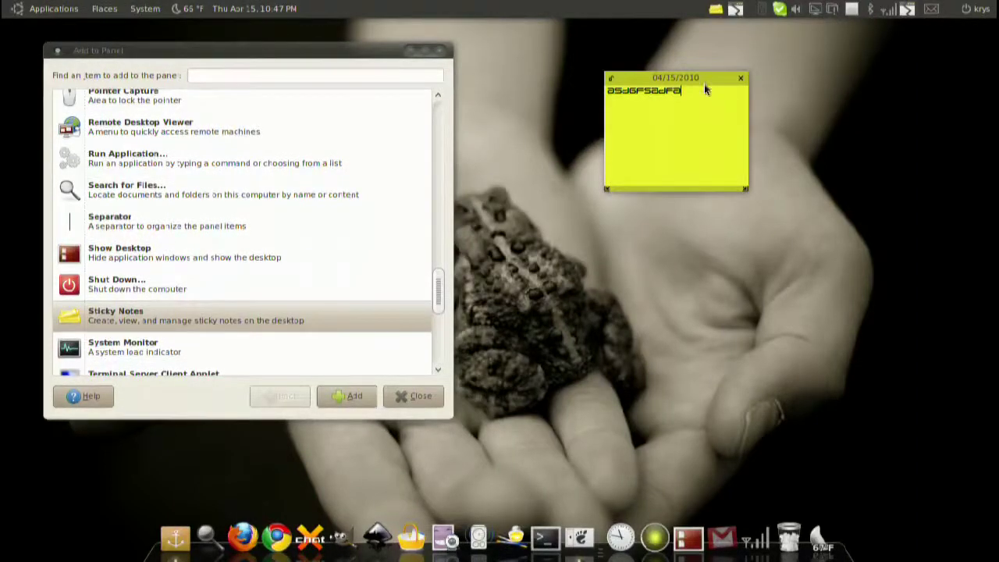
double_click(716, 9)
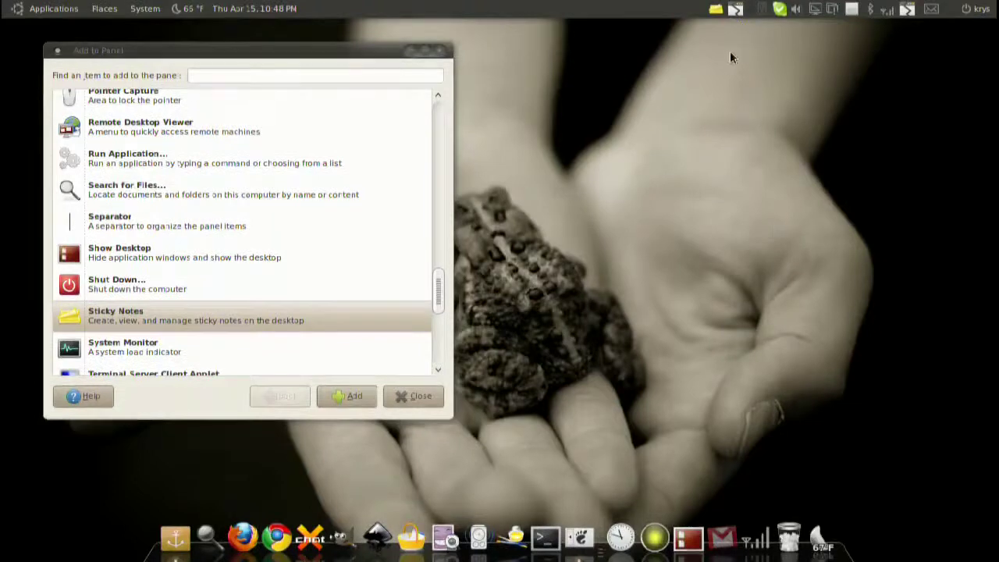
left_click(720, 12)
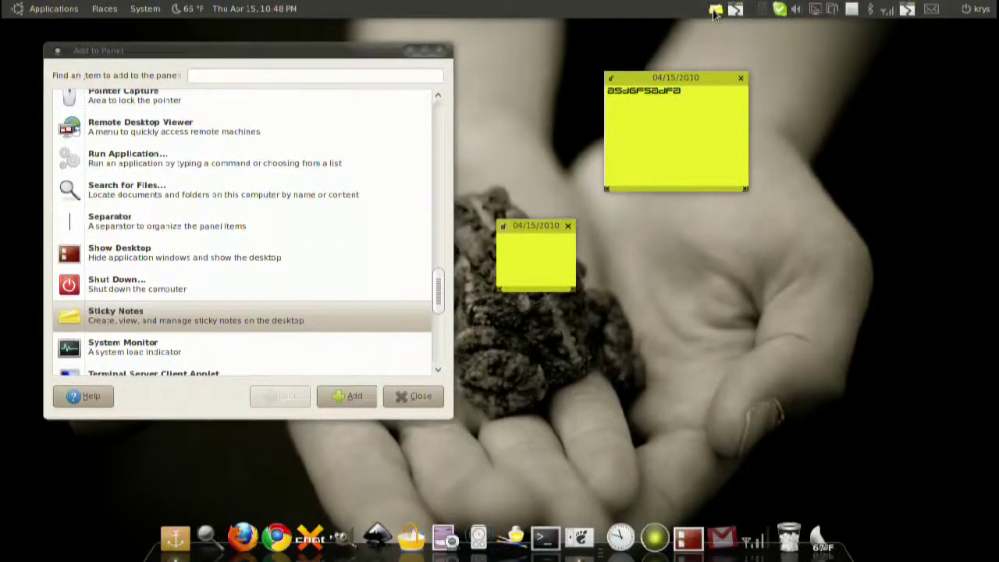
- Delete the empty sticky note and the note containing the sample text
left_click(568, 226)
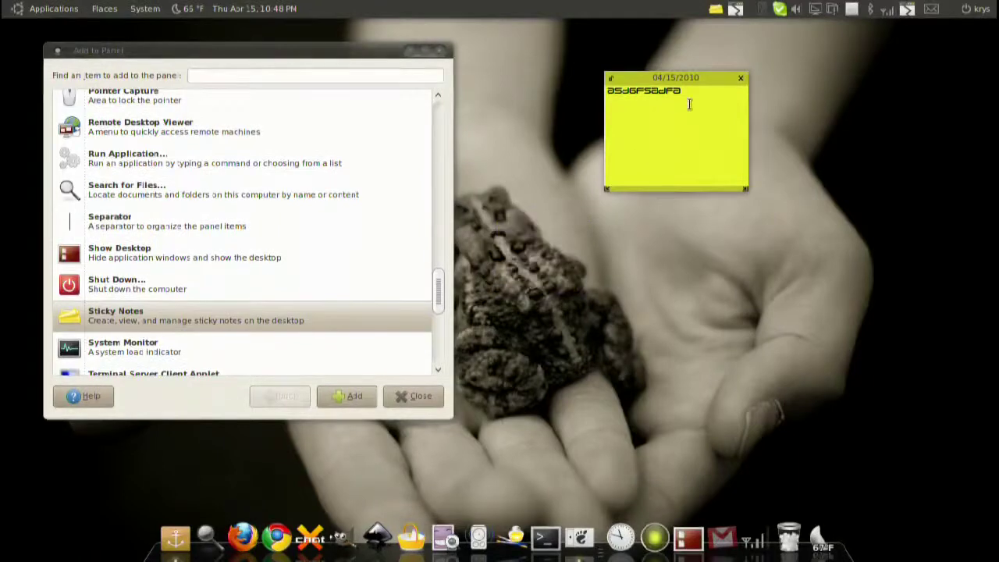
left_click(740, 82)
left_click(707, 174)
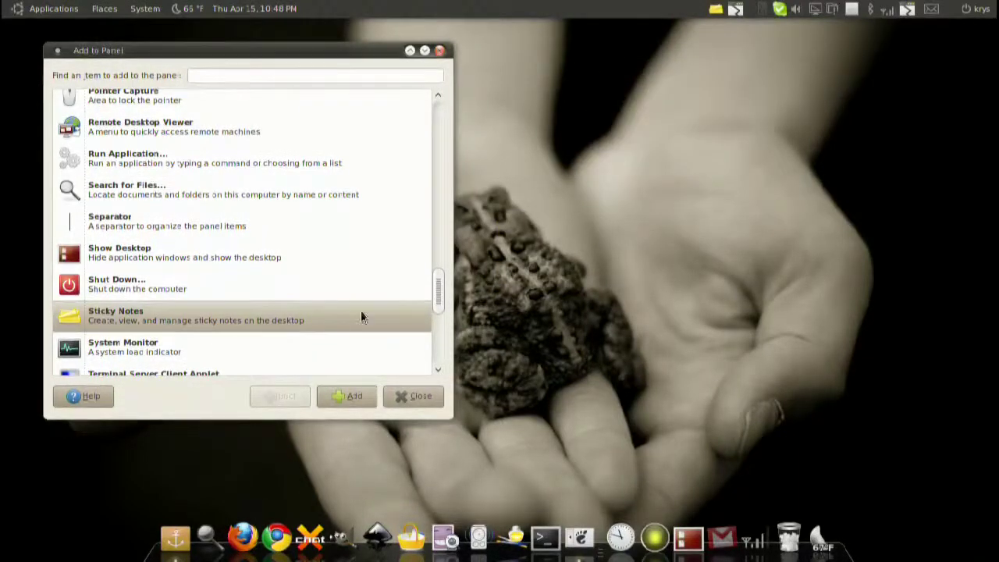
- Add System Monitor to the panel and check its processor usage read-out
left_click(254, 348)
scroll(234, 336, "down", 3)
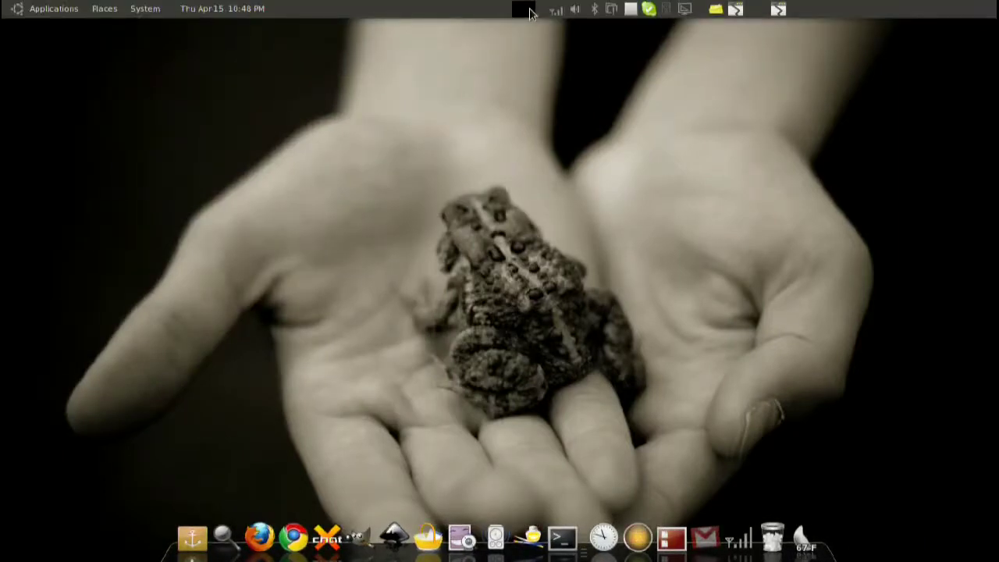
mouse_move(527, 21)
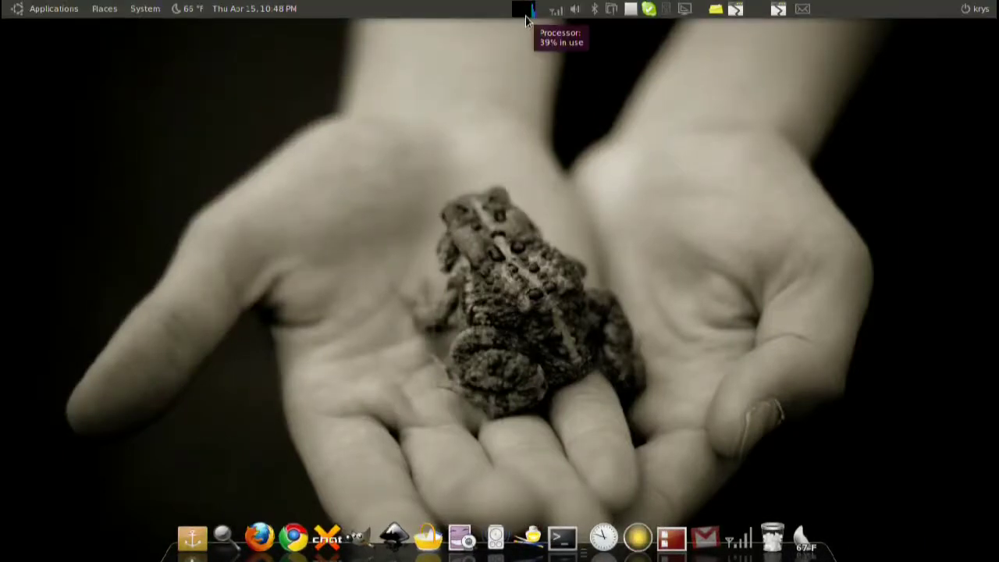
- Set the panel's System Monitor to also monitor Memory, Network, Swap Space, Load and Harddisk
right_click(525, 16)
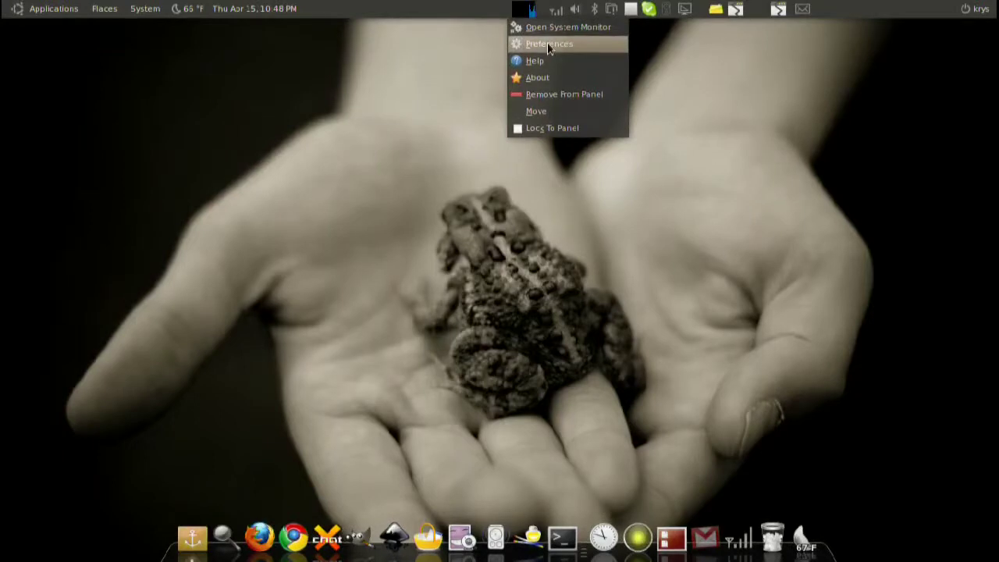
key("Escape")
left_click(429, 188)
left_click(478, 189)
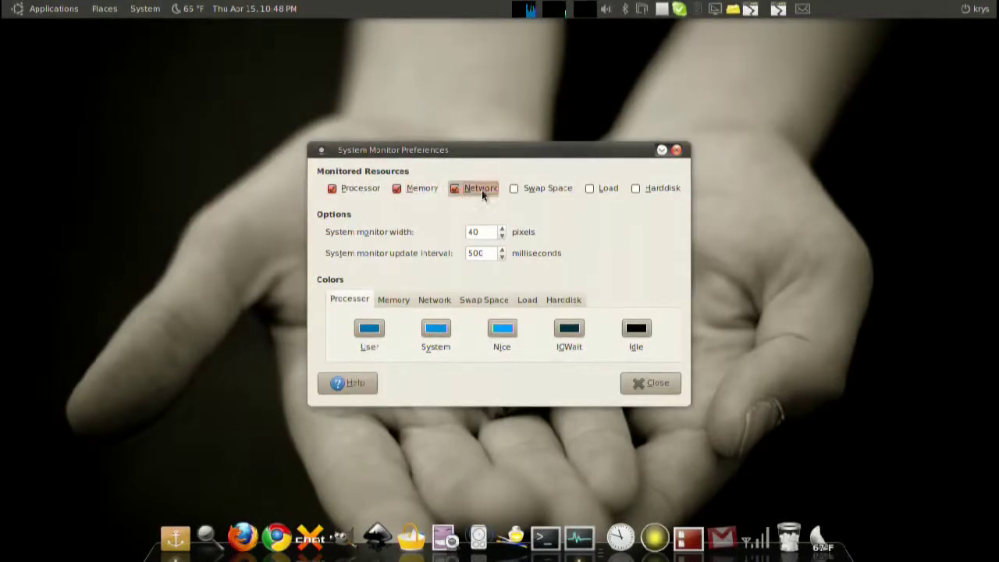
left_click(555, 188)
left_click(606, 189)
left_click(647, 185)
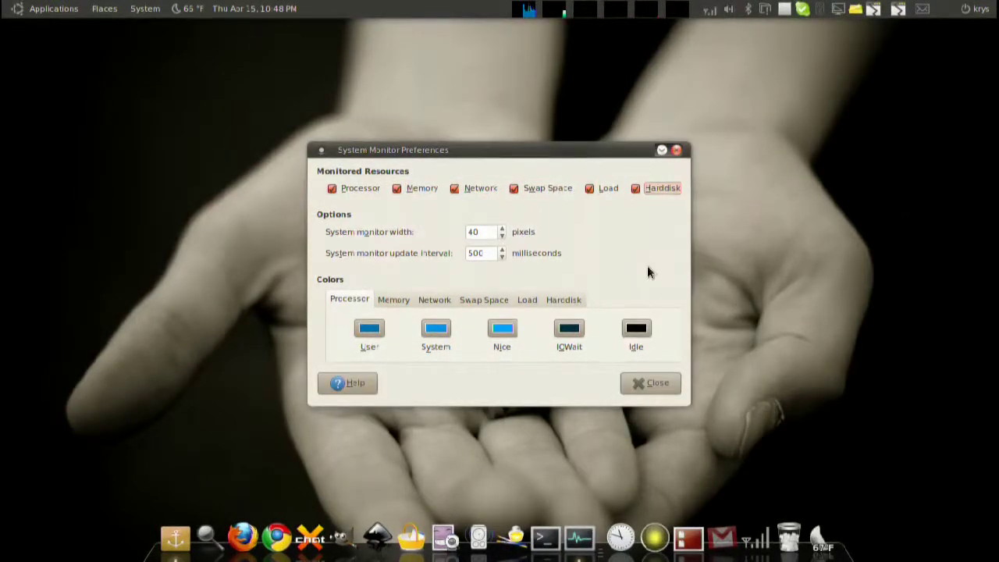
left_click(656, 384)
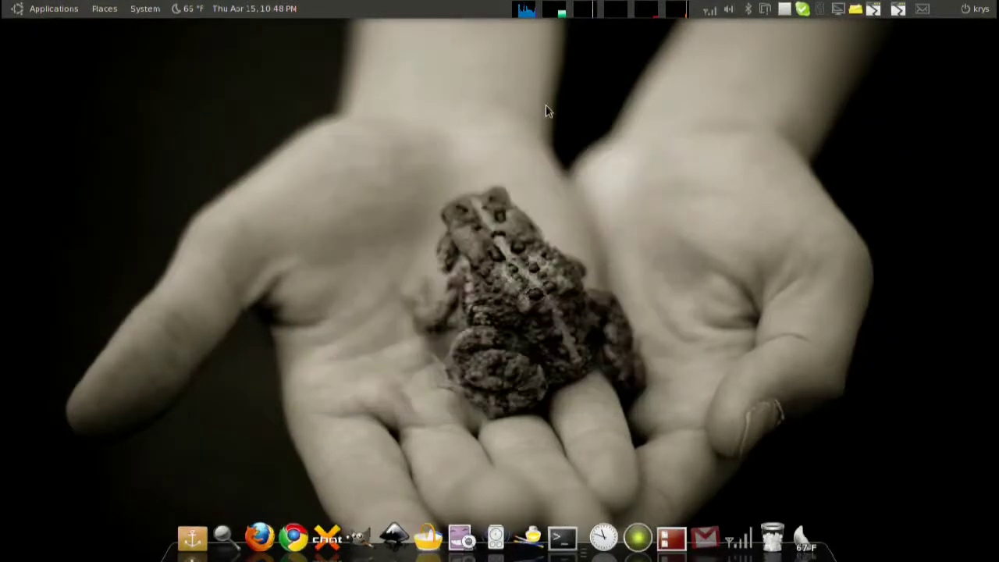
- Remove the System Monitor from the panel
right_click(584, 19)
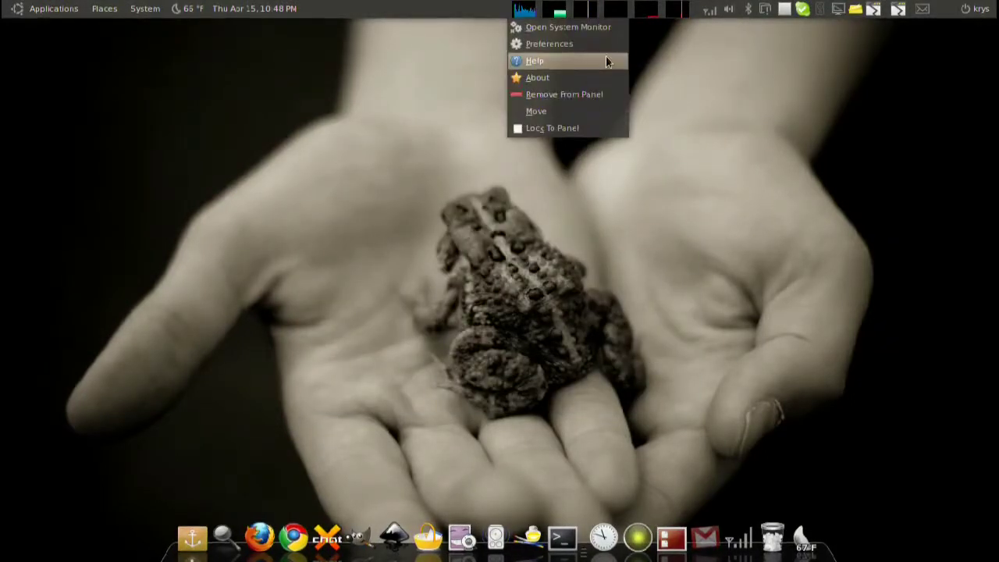
left_click(584, 96)
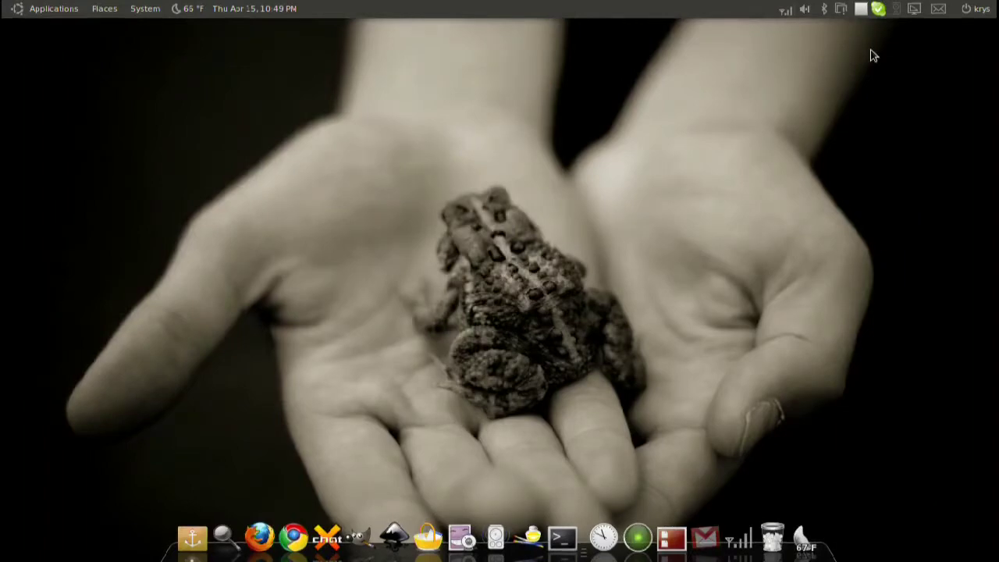
- Find Window List among the items available for the panel and add it to the panel's empty area
right_click(519, 7)
left_click(564, 23)
scroll(540, 239, "down", 10)
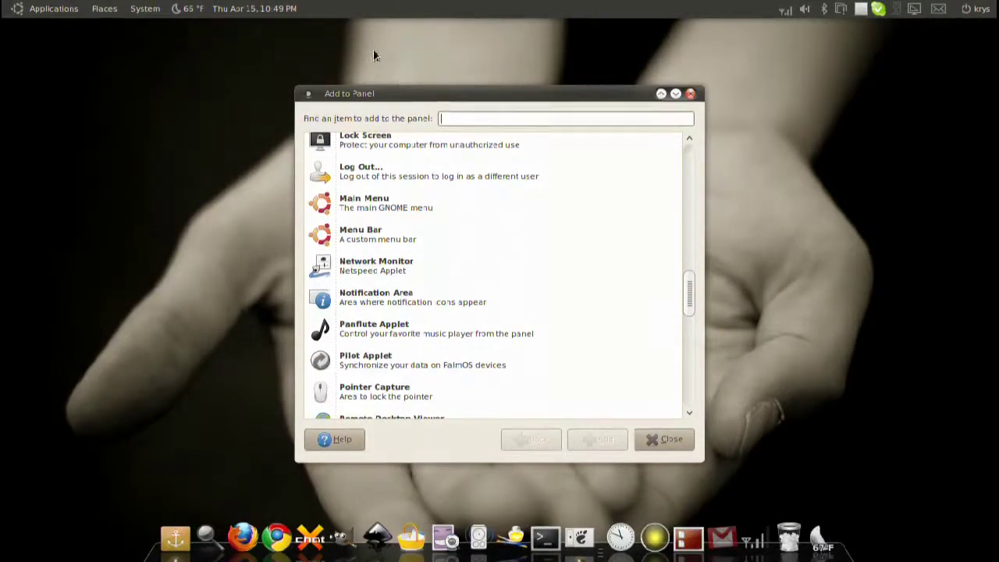
scroll(388, 234, "down", 5)
scroll(390, 309, "down", 3)
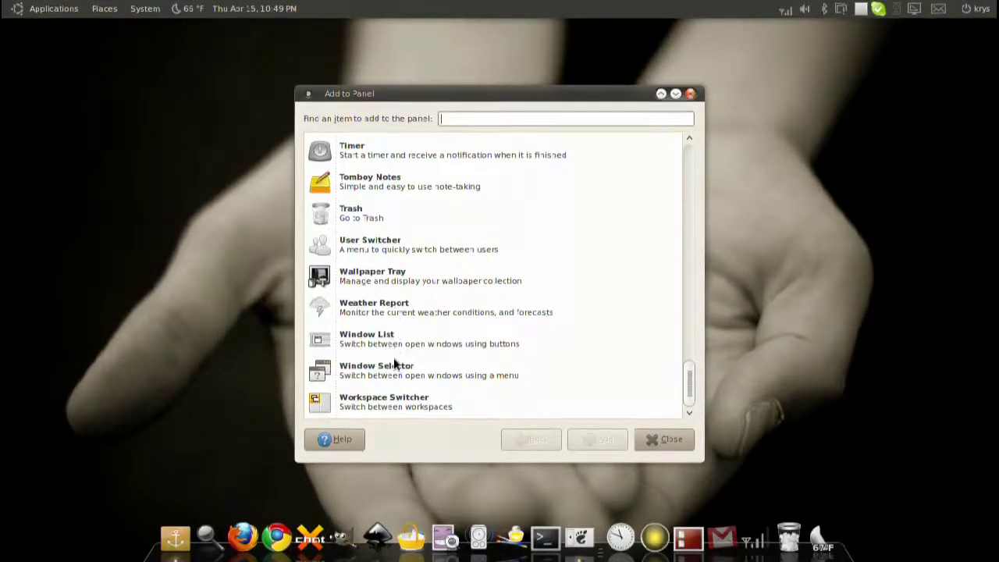
left_click(394, 340)
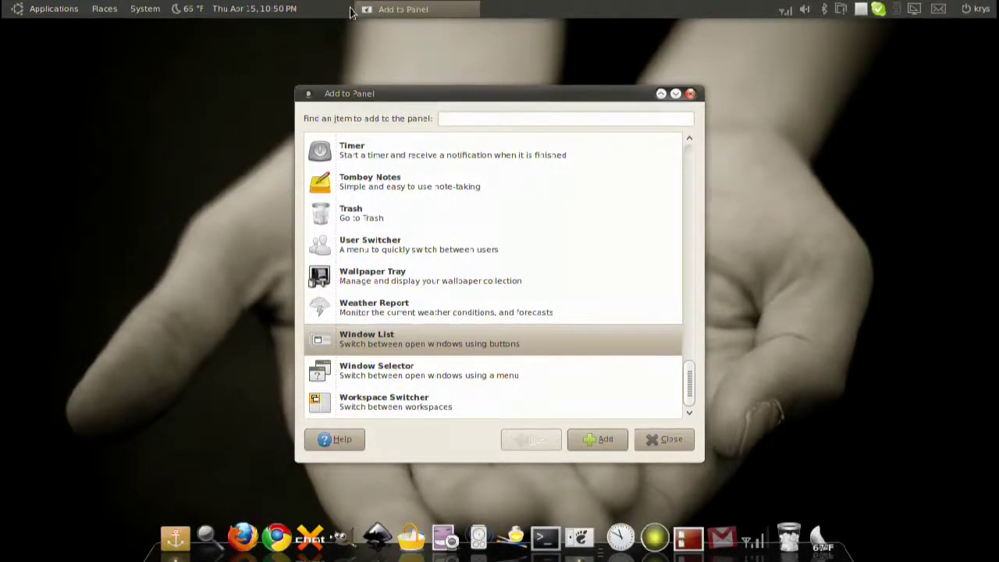
- Launch Calculator, minimize and restore it through the Window List, and close it
left_click(43, 9)
mouse_move(55, 31)
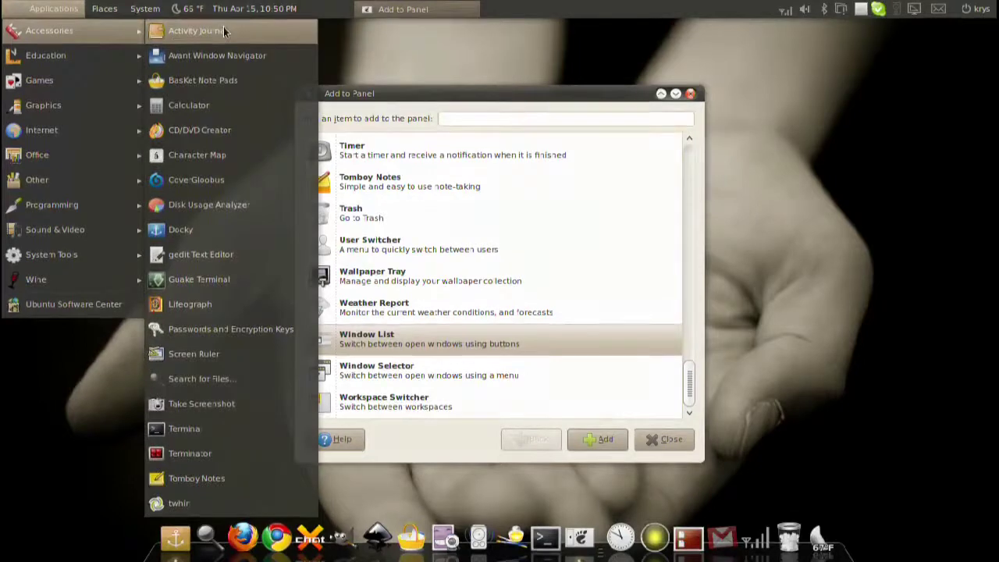
left_click(215, 100)
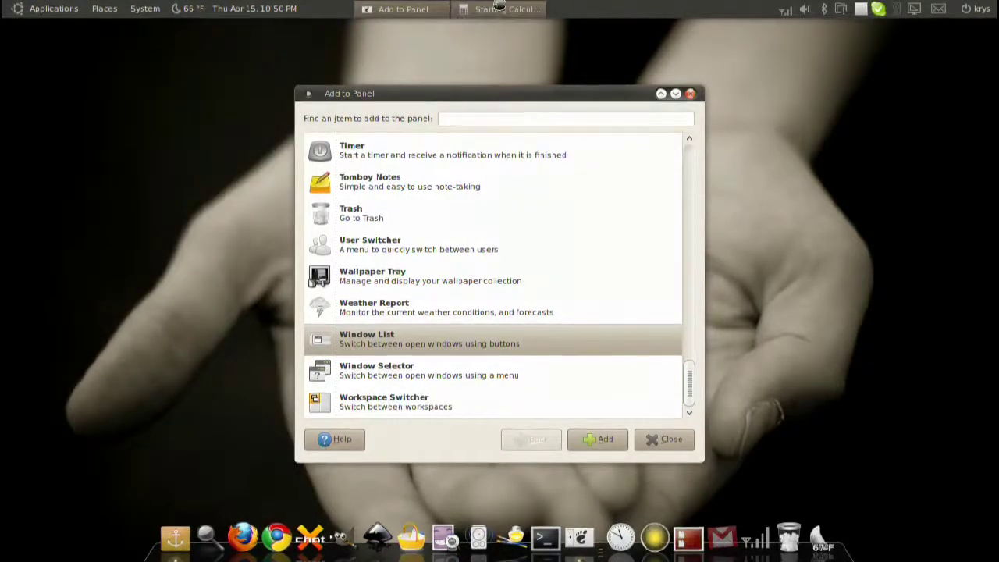
left_click(471, 14)
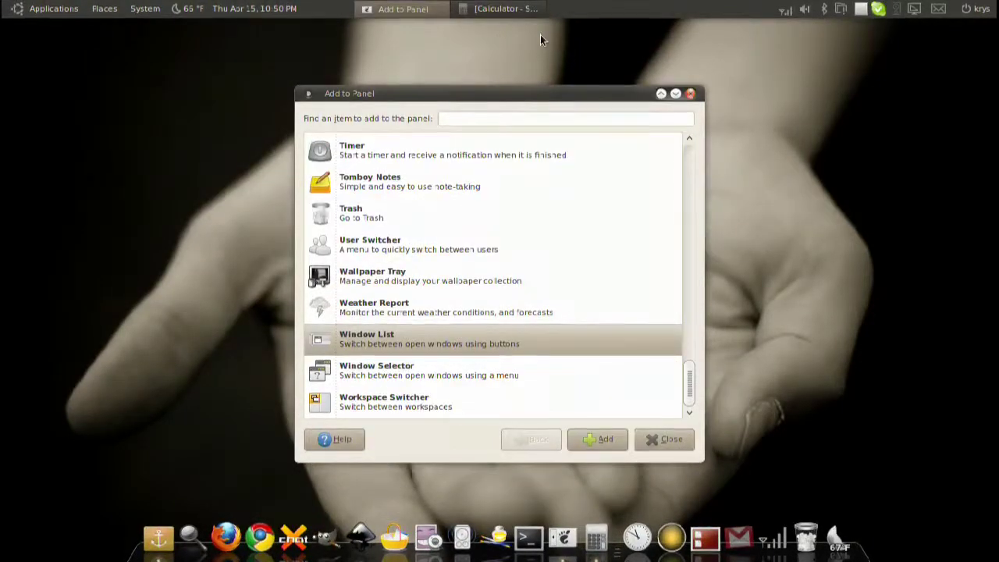
left_click(517, 10)
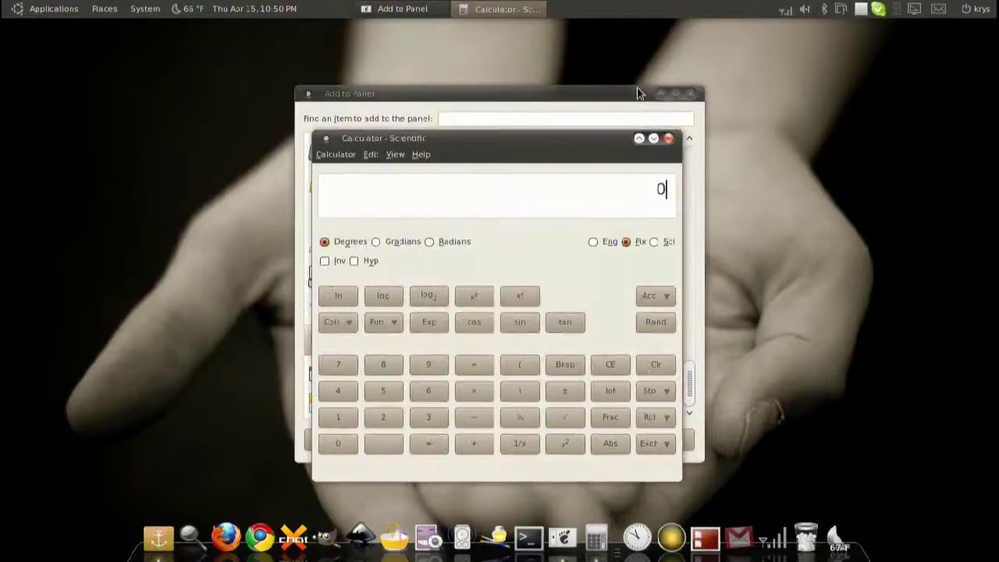
left_click(668, 138)
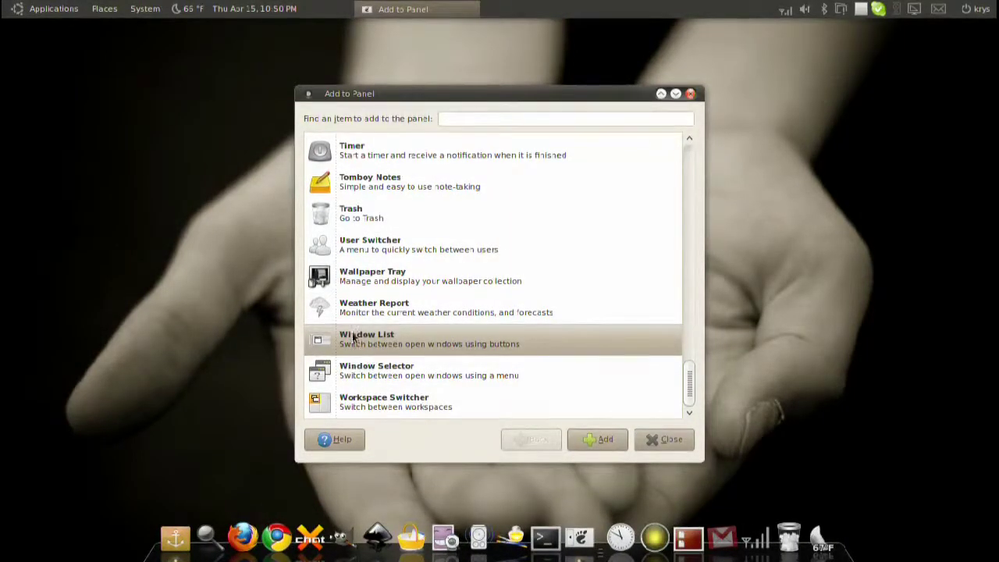
- Close the list of available items and remove the Window List from the panel
left_click(688, 93)
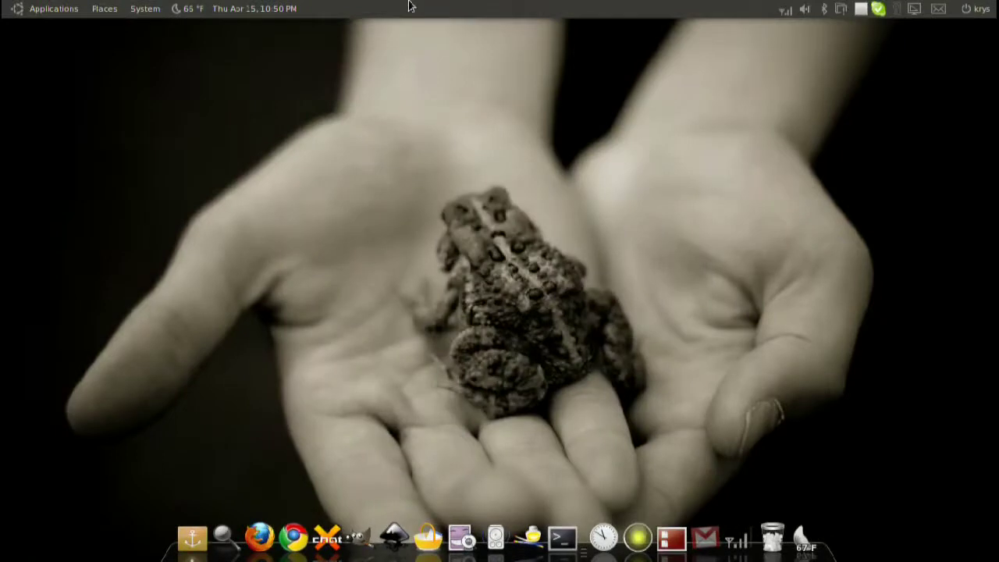
right_click(356, 11)
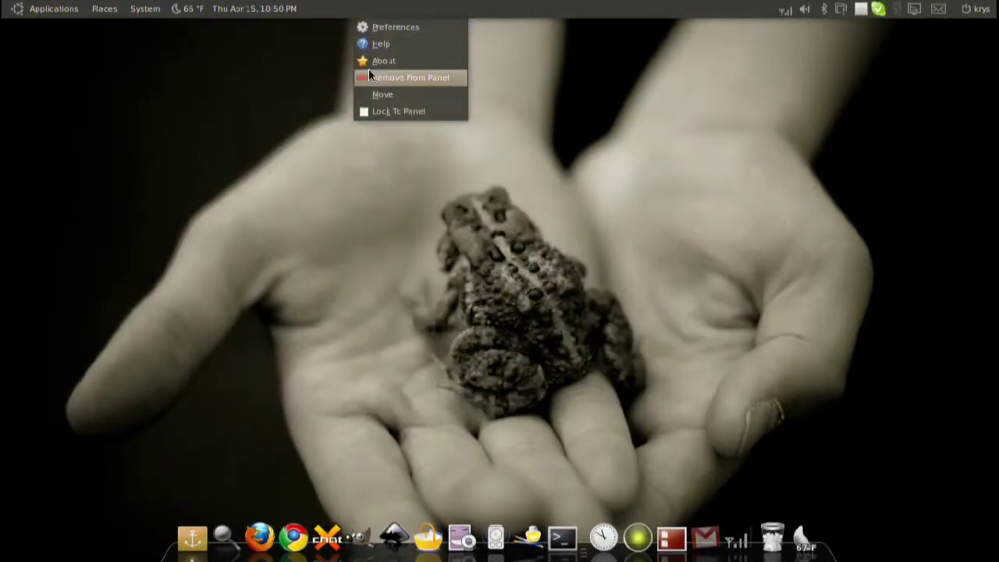
left_click(411, 77)
- Open the panel's properties, enlarge the panel to 51 pixels, and reduce its size to 17 pixels
right_click(570, 15)
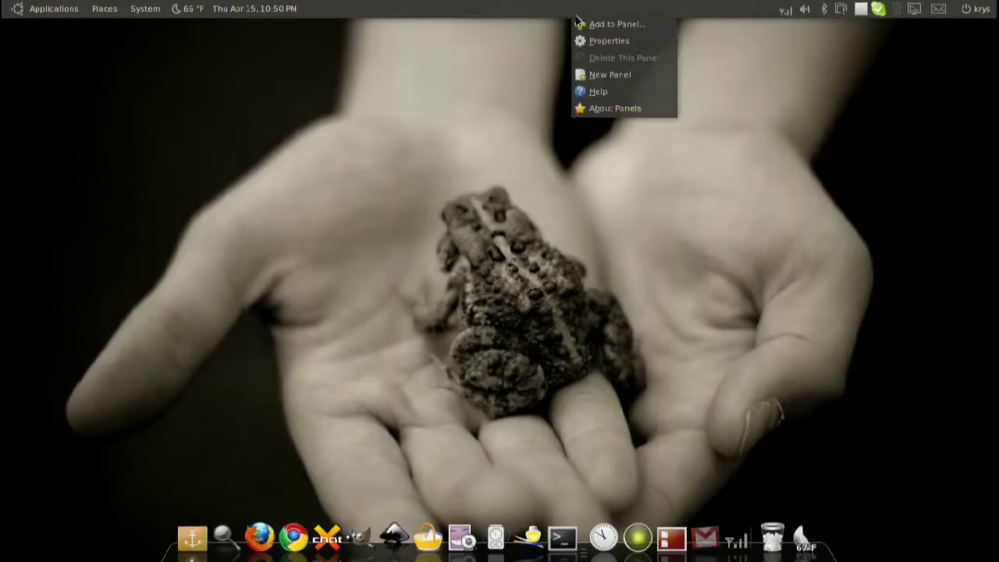
left_click(609, 41)
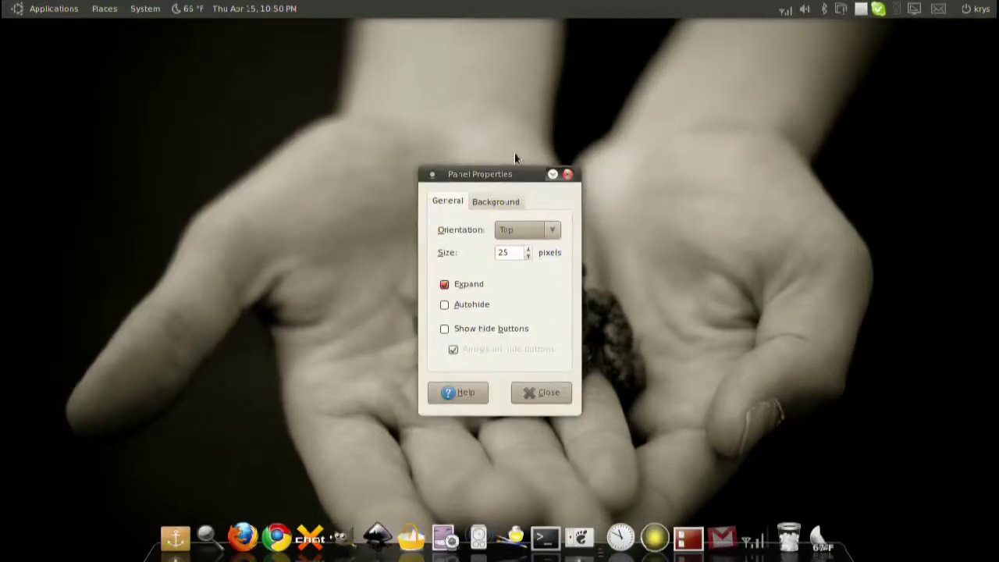
left_click_drag(495, 179, 528, 147)
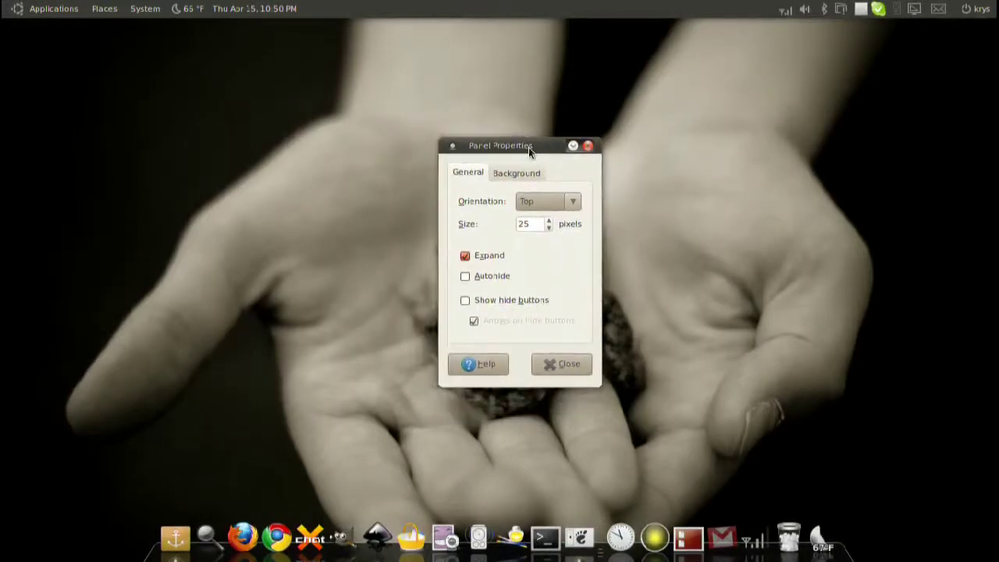
left_click(549, 221)
left_click(549, 221)
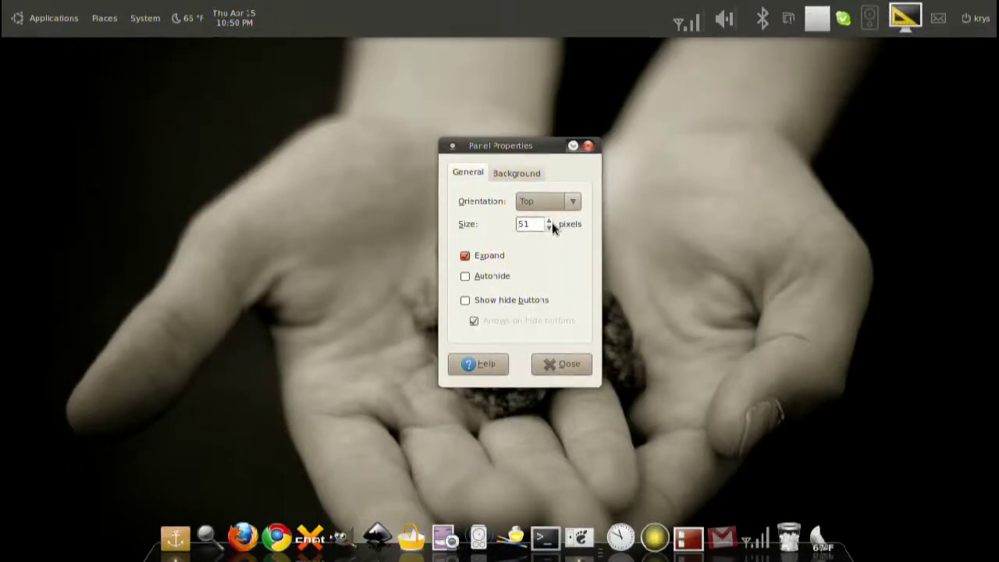
key("Delete")
key("Delete")
type("17")
key("Return")
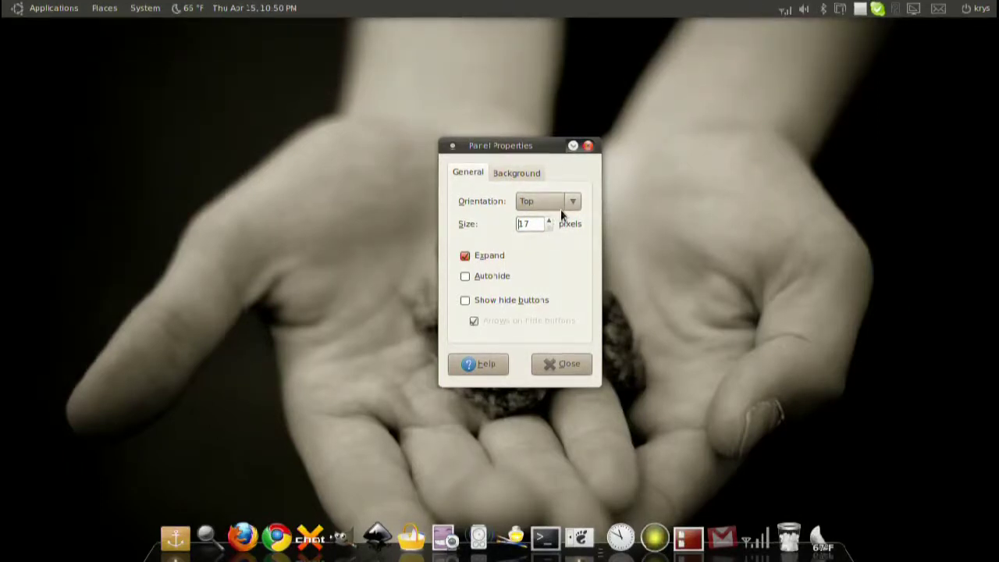
- Try the Bottom, Left and Right orientations for the panel and return it to Top
left_click(562, 207)
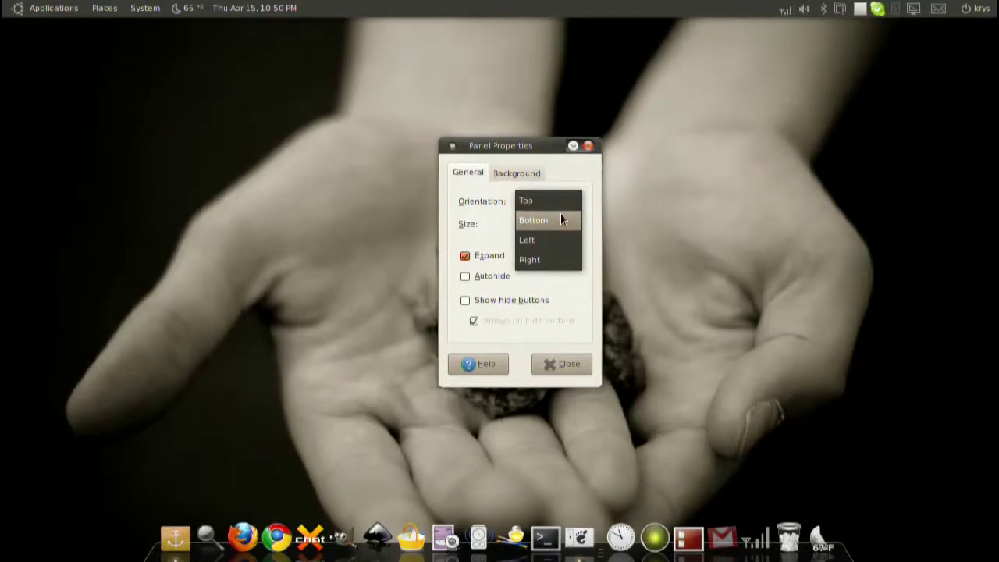
left_click(560, 217)
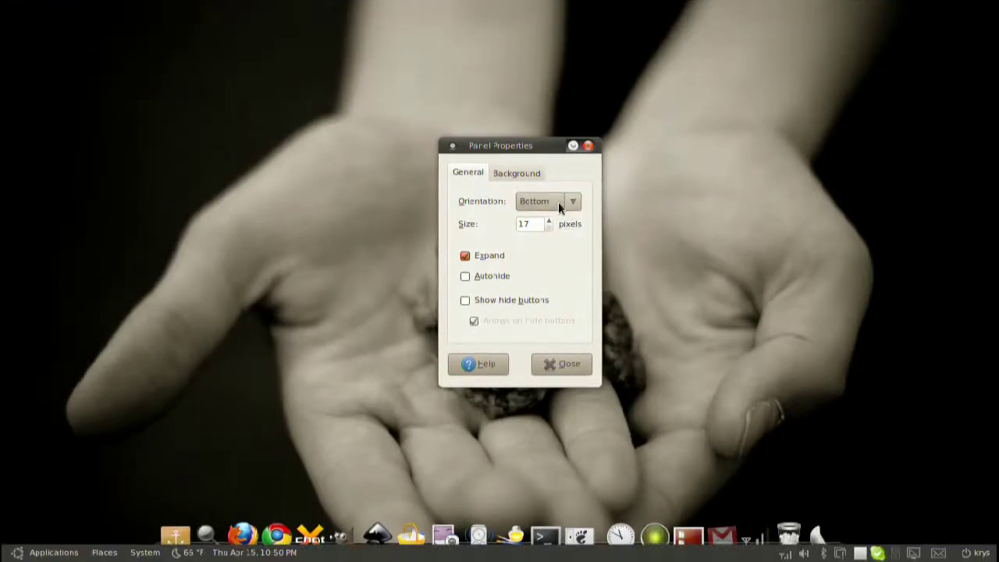
left_click(558, 203)
left_click(557, 214)
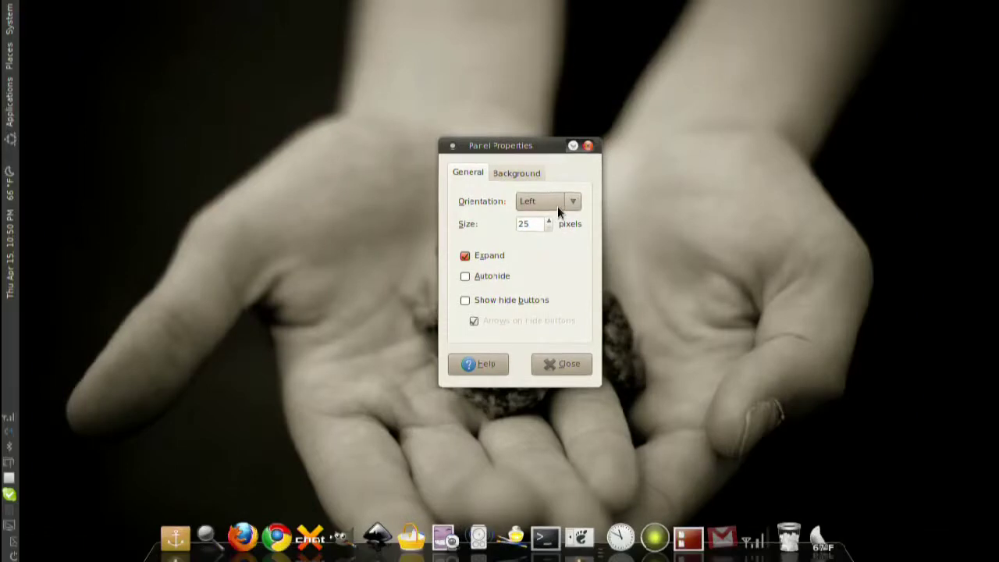
left_click(557, 206)
left_click(557, 221)
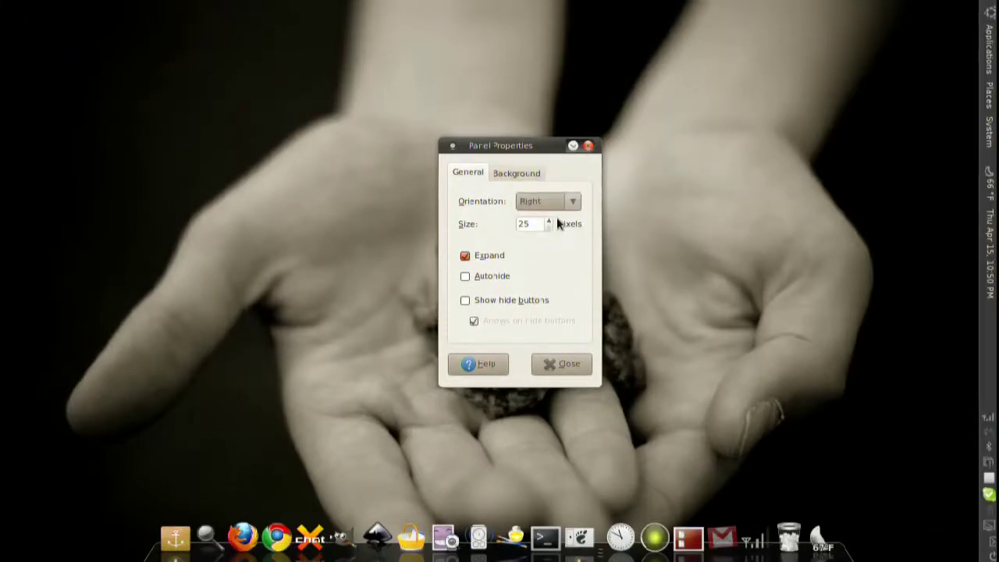
left_click(556, 199)
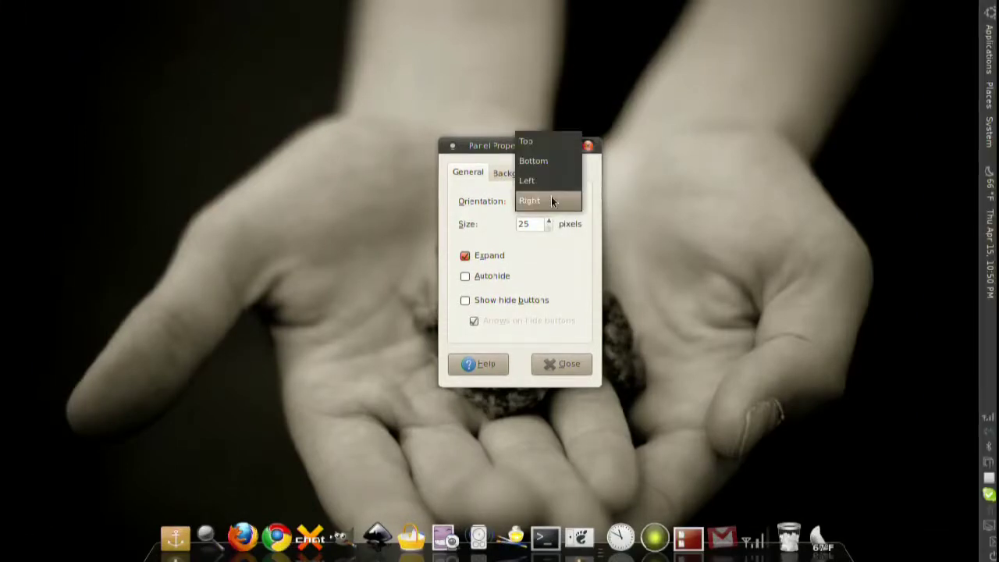
left_click(548, 145)
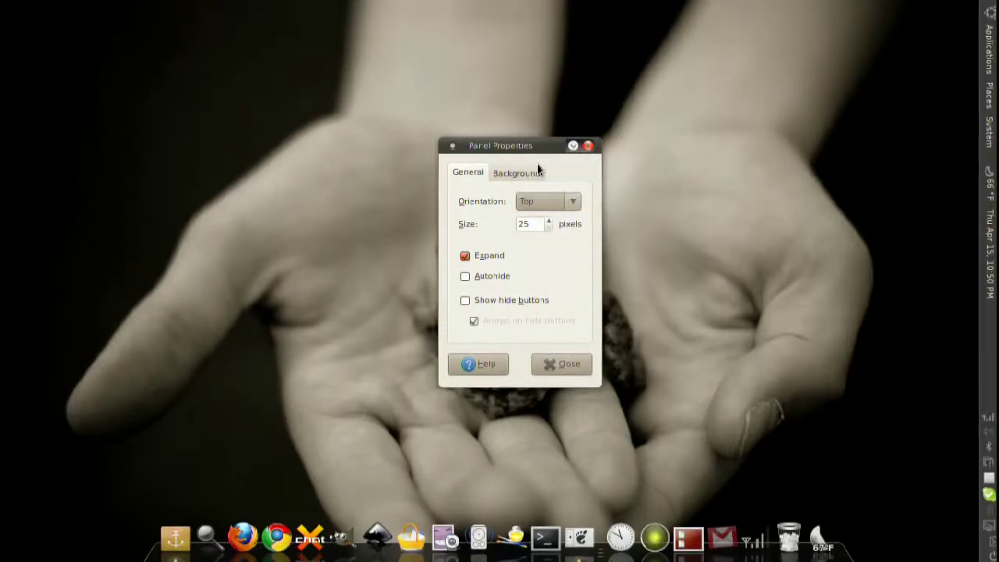
- Turn on Autohide for the panel and close its properties
left_click(492, 276)
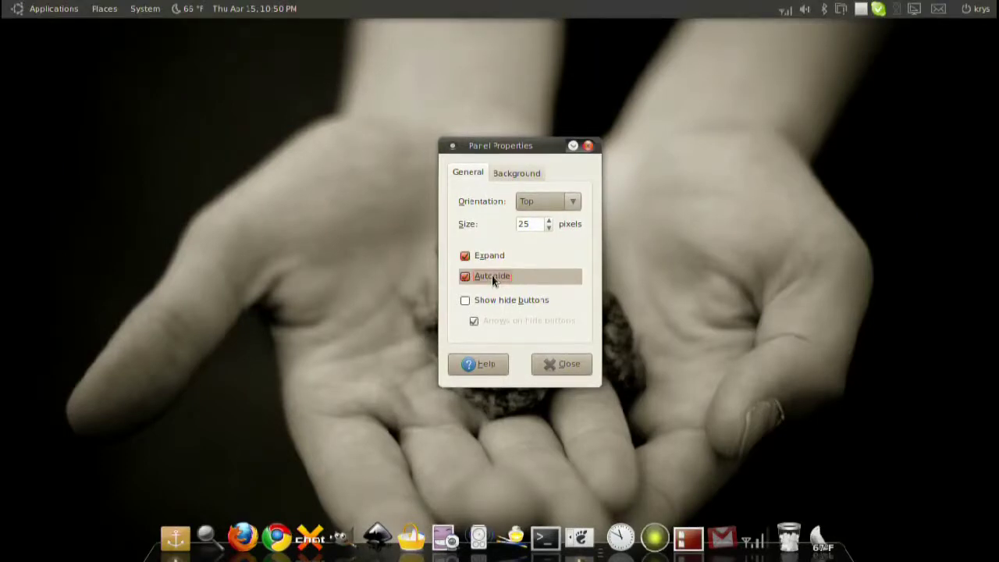
left_click(544, 356)
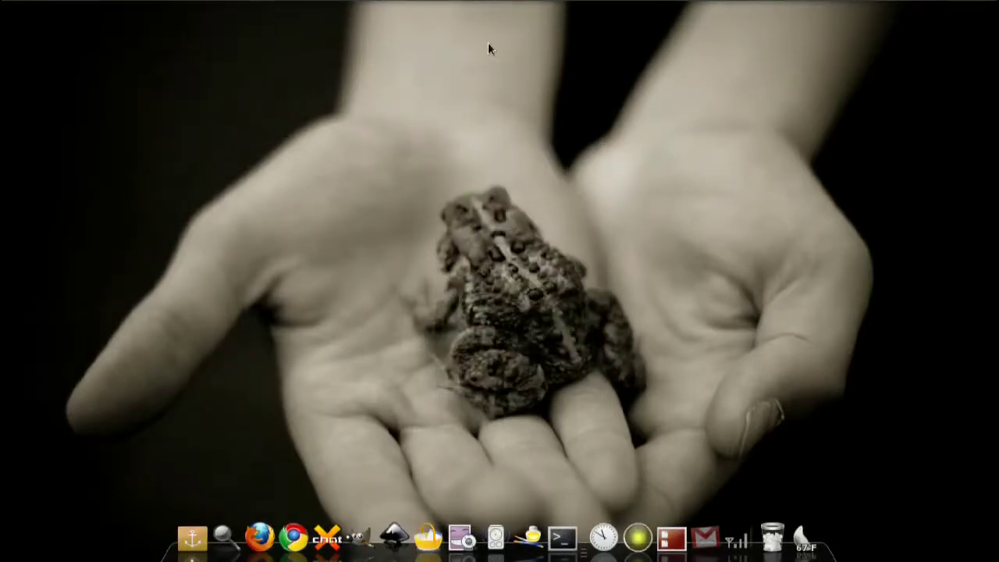
- Reopen the panel's properties to enable Show hide buttons and turn off Autohide
mouse_move(482, 5)
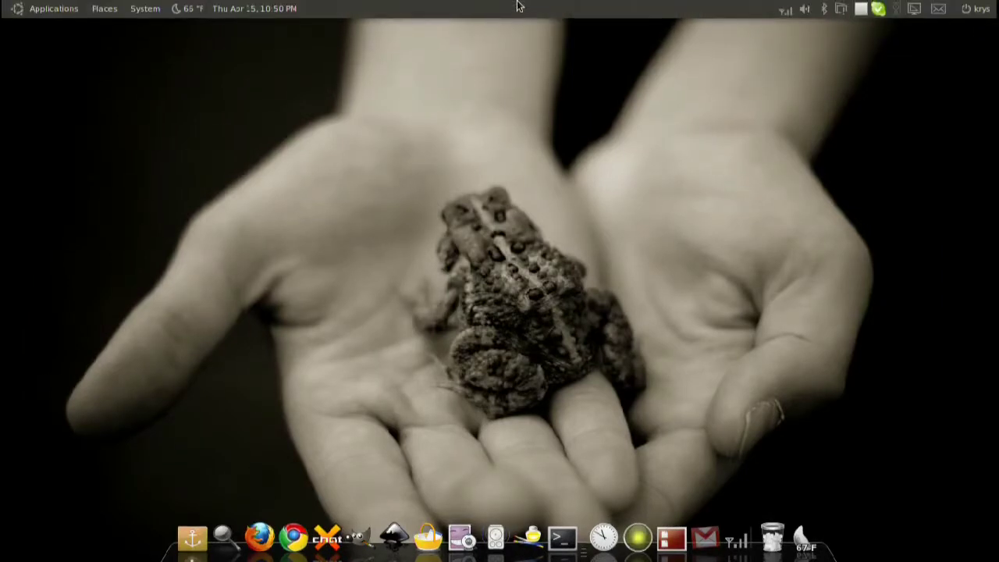
right_click(517, 9)
left_click(546, 31)
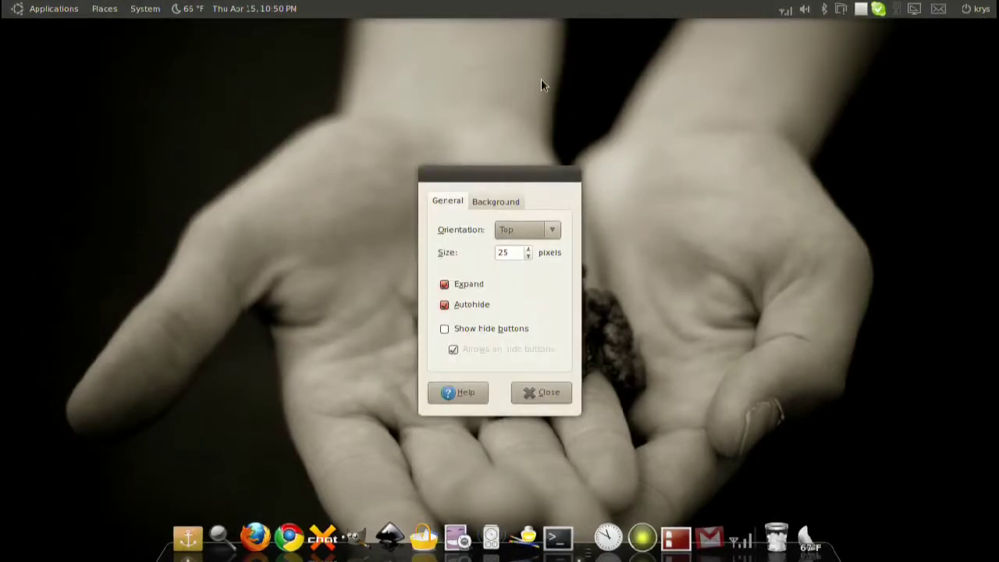
left_click(484, 329)
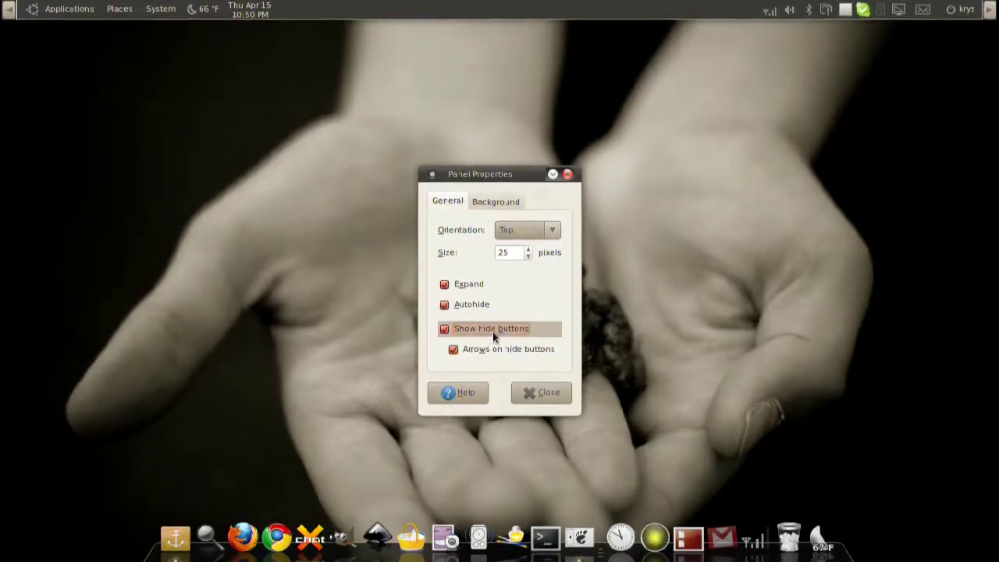
left_click(466, 300)
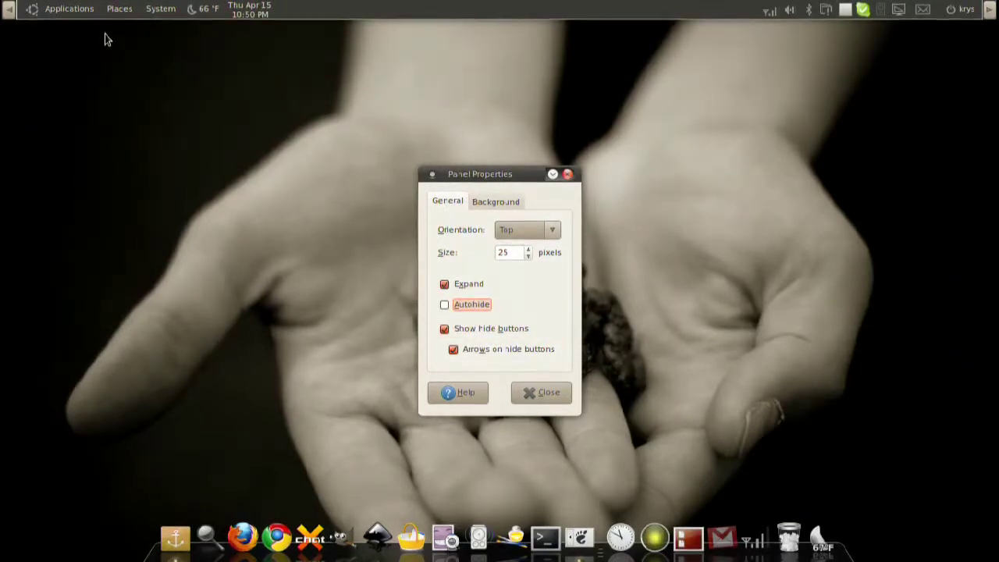
- Collapse and restore the panel using its hide buttons, both with and without arrows, and turn the hide buttons off
left_click(8, 10)
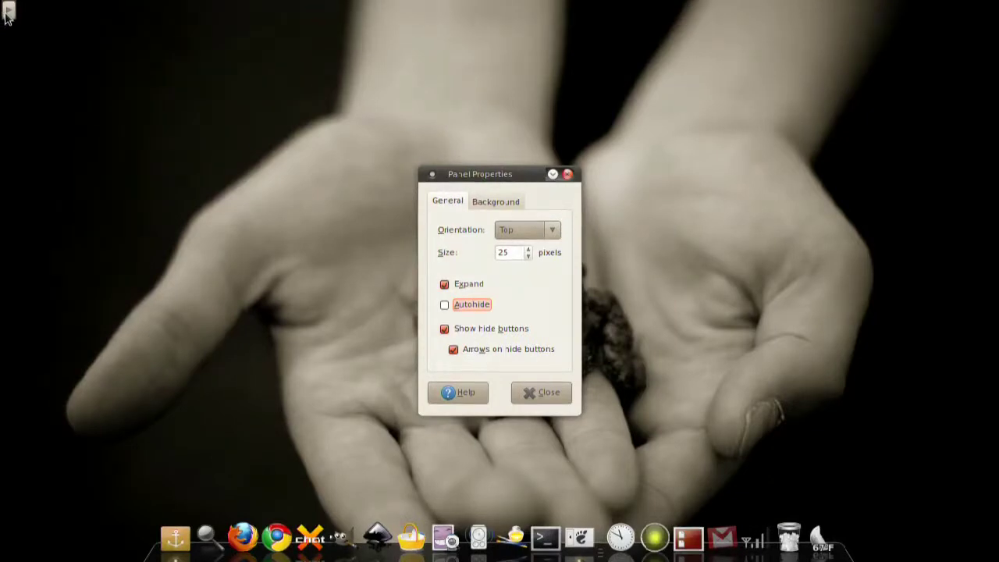
left_click(8, 11)
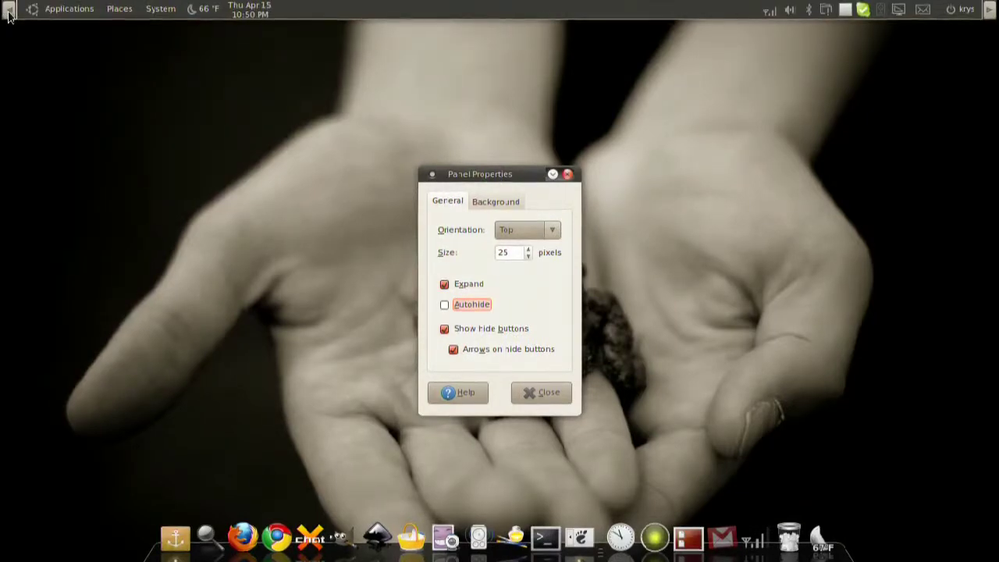
left_click(454, 350)
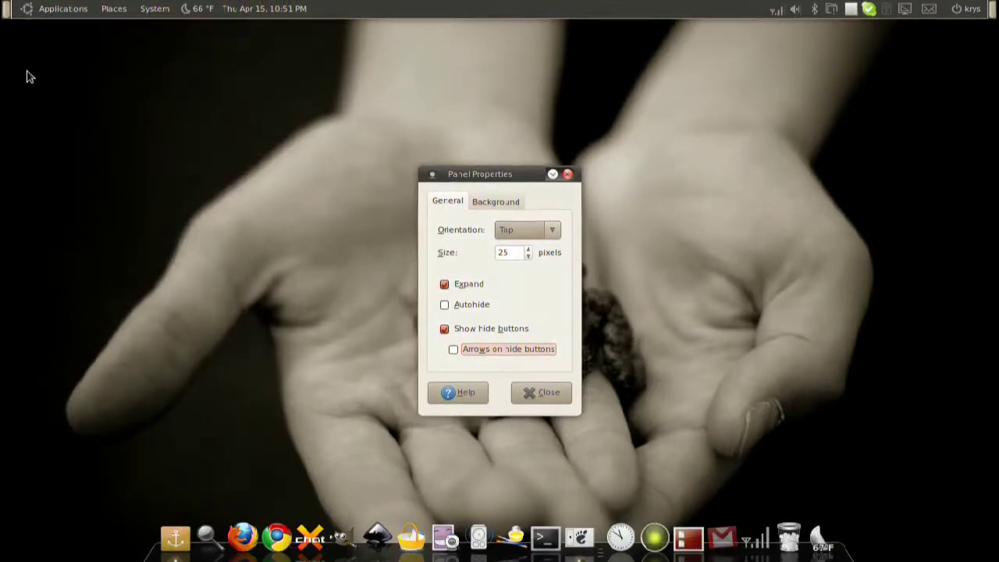
left_click(8, 18)
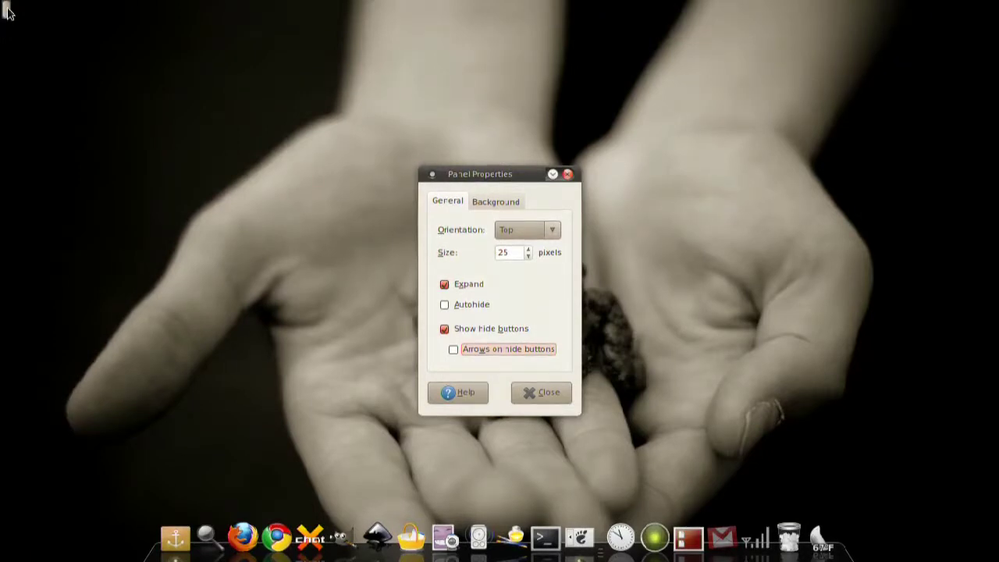
left_click(7, 21)
left_click(488, 328)
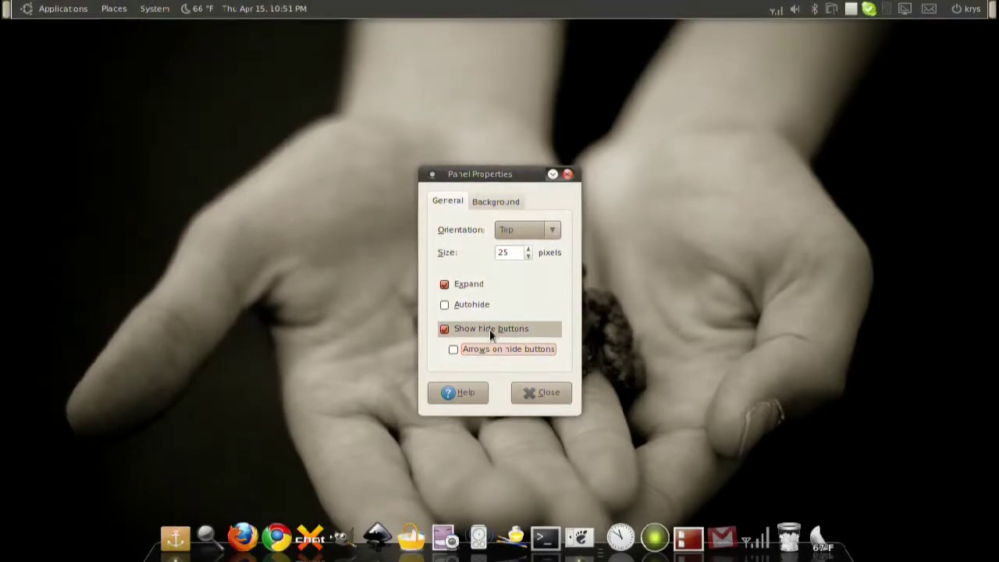
- Try a solid black panel background with slightly increased transparency, and set the background to None (use system theme)
left_click(485, 201)
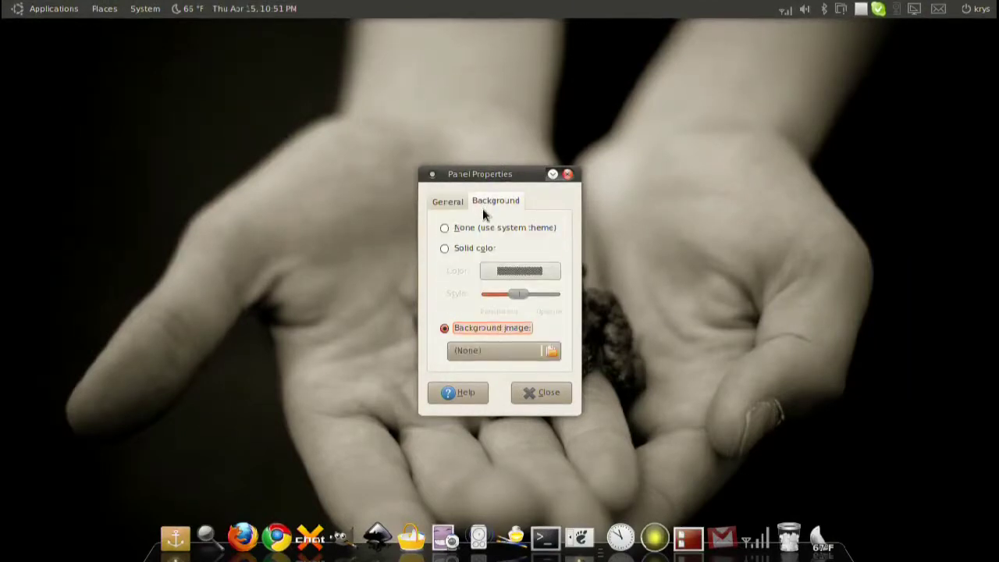
left_click(476, 223)
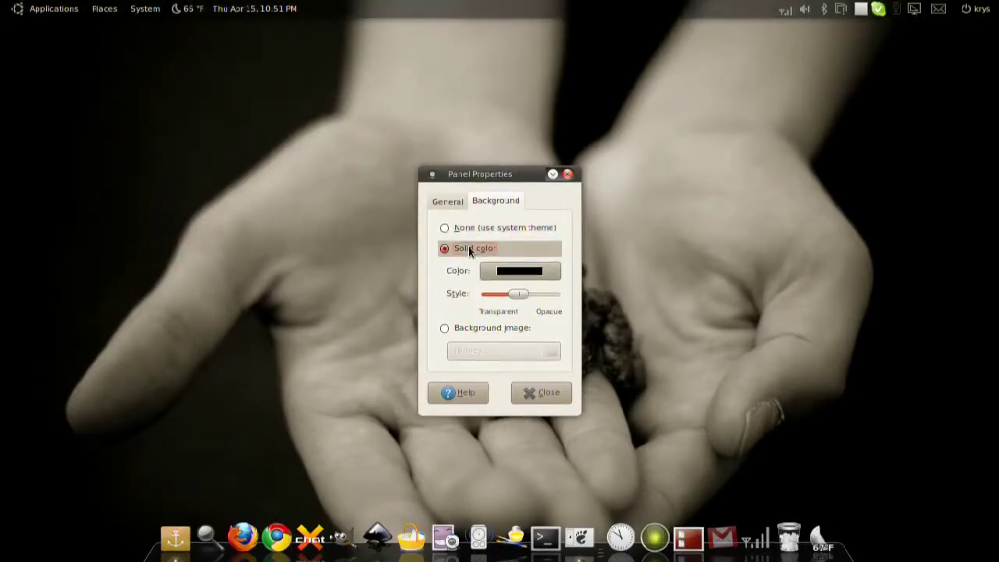
mouse_move(523, 294)
left_mouse_down()
mouse_move(552, 297)
mouse_move(476, 301)
mouse_move(517, 306)
left_mouse_up()
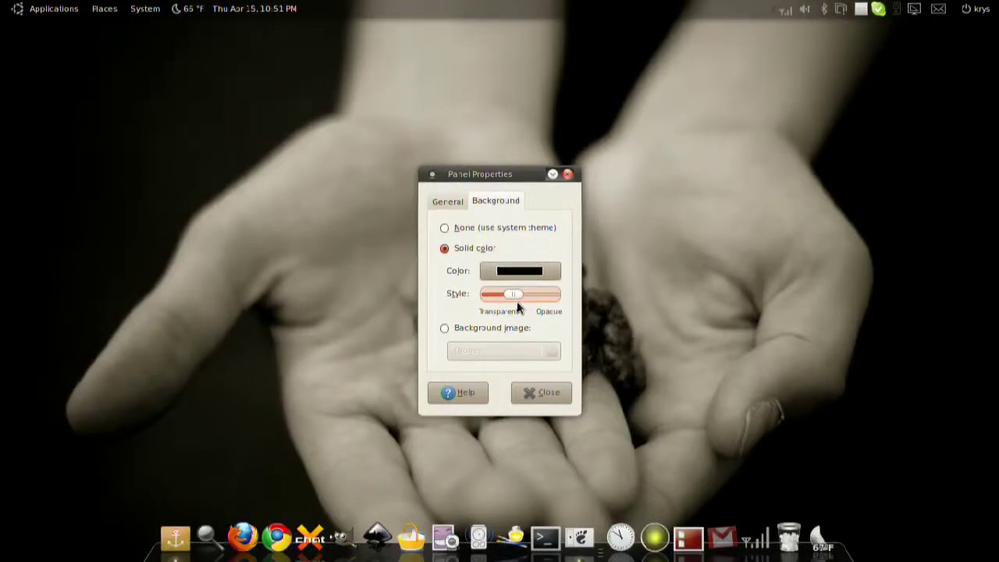
left_click(457, 230)
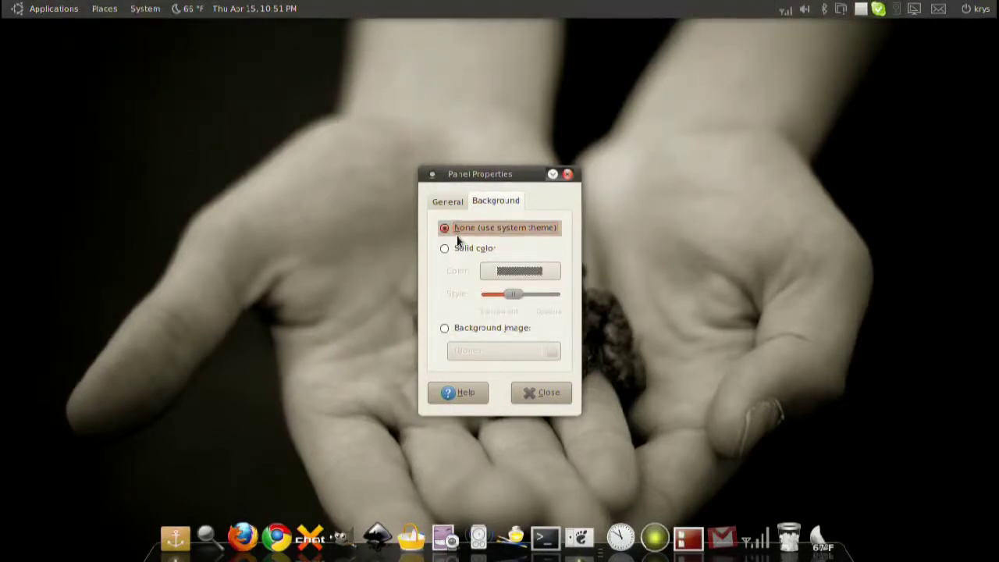
- Try Firefox_wallpaper.png as the panel's background image, switch back to None (use system theme), and close the properties
left_click(519, 335)
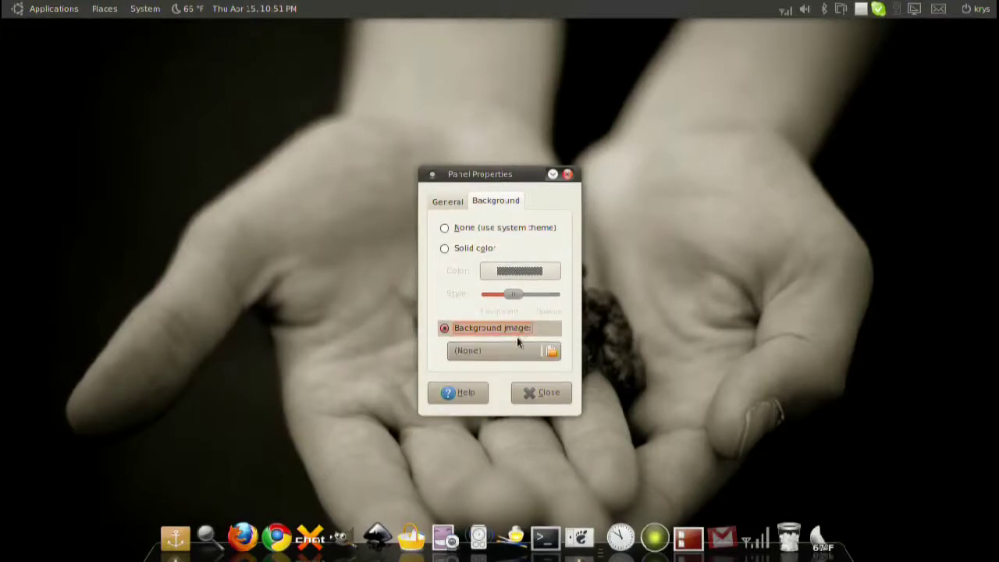
left_click(512, 349)
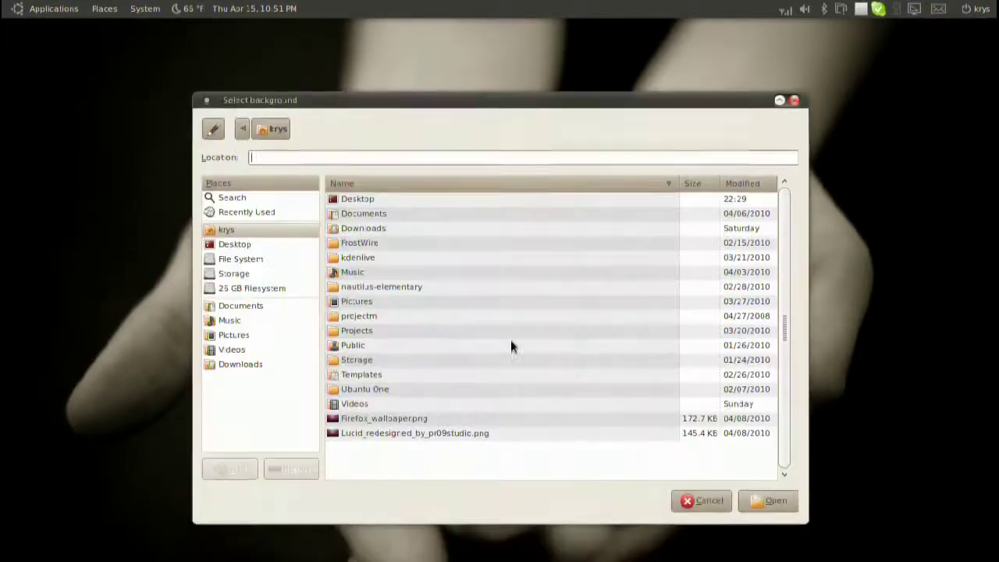
left_click(427, 419)
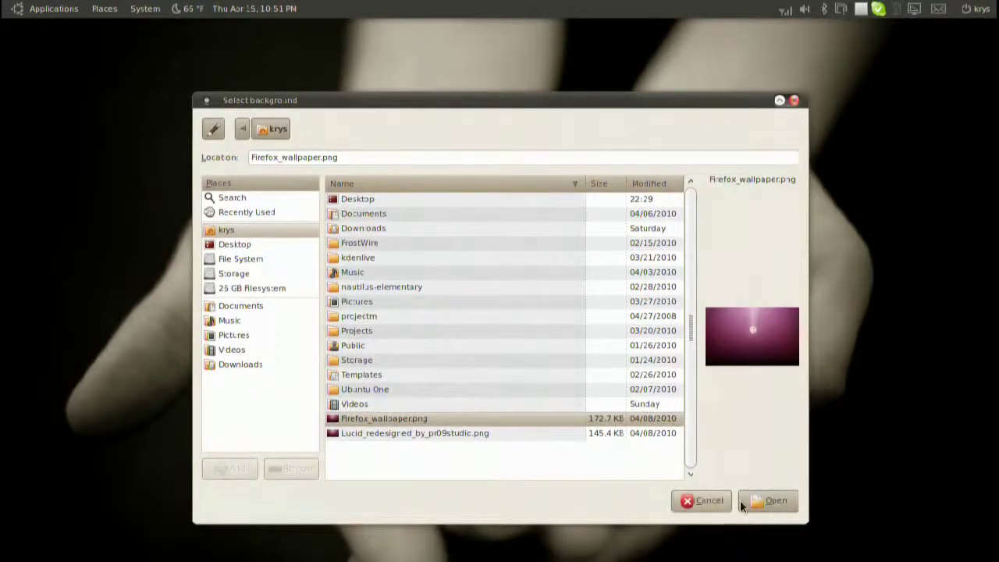
left_click(760, 506)
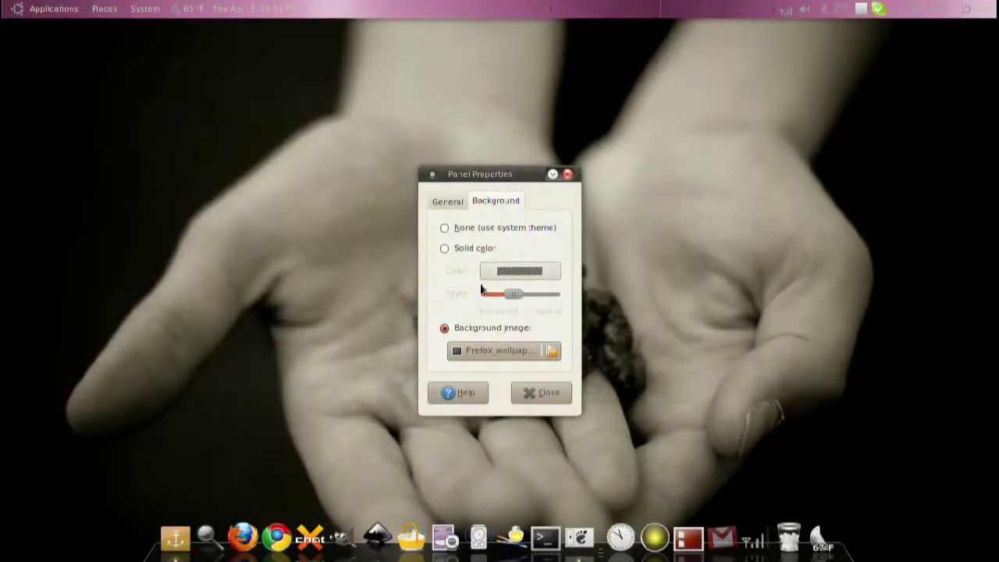
left_click(460, 229)
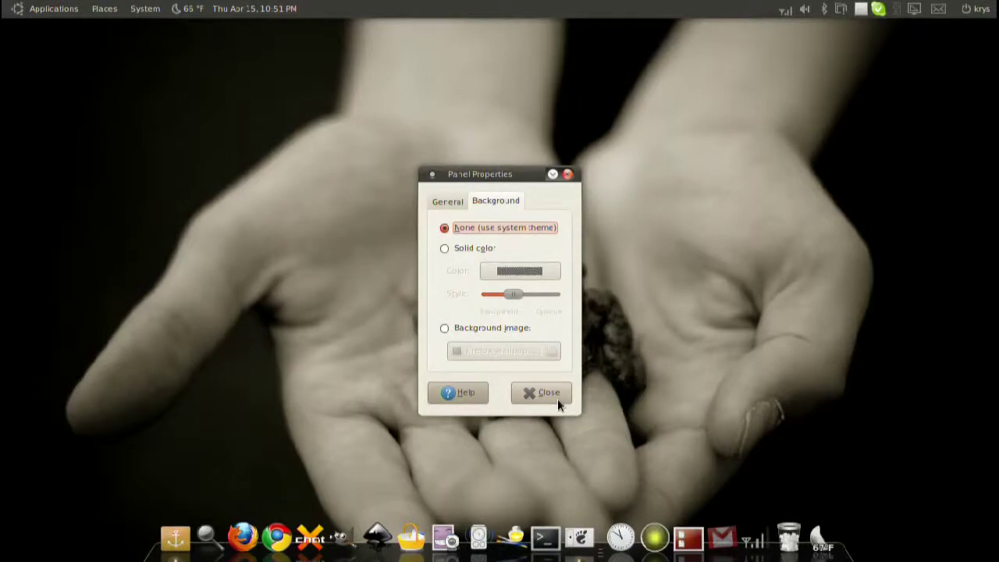
left_click(547, 393)
- Create a new panel on the desktop
right_click(524, 8)
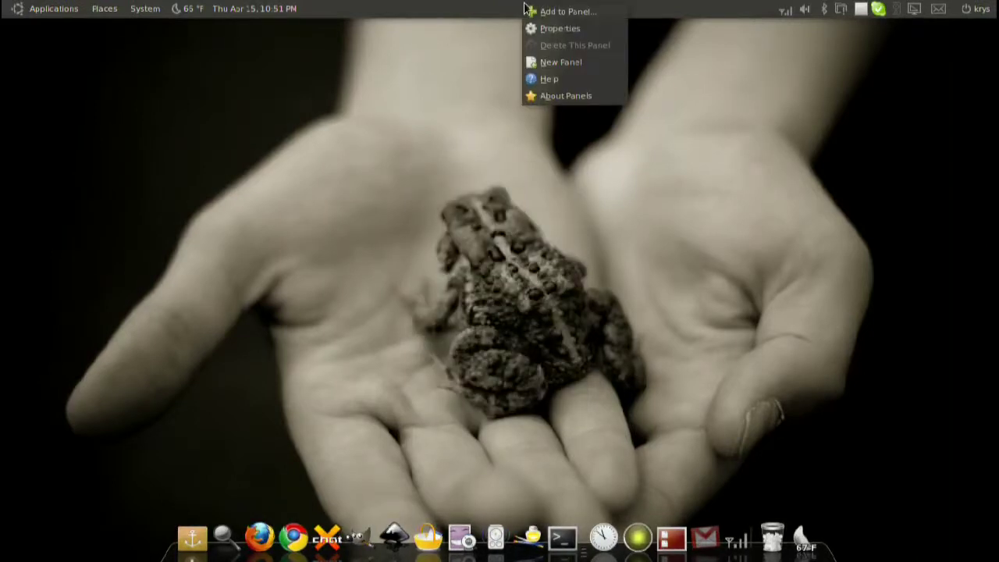
left_click(579, 63)
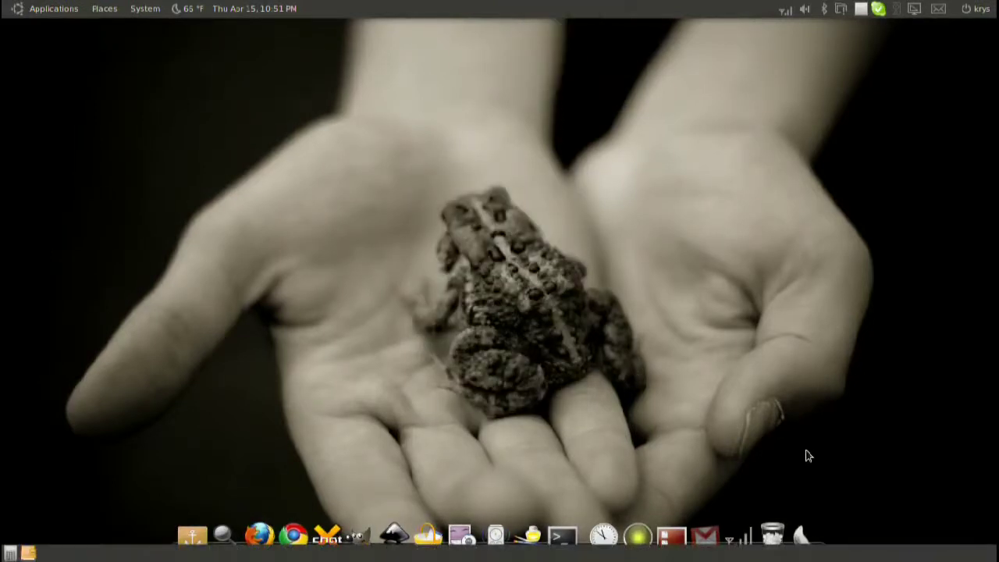
- Create two more panels, filling the right and left edges of the desktop
right_click(614, 9)
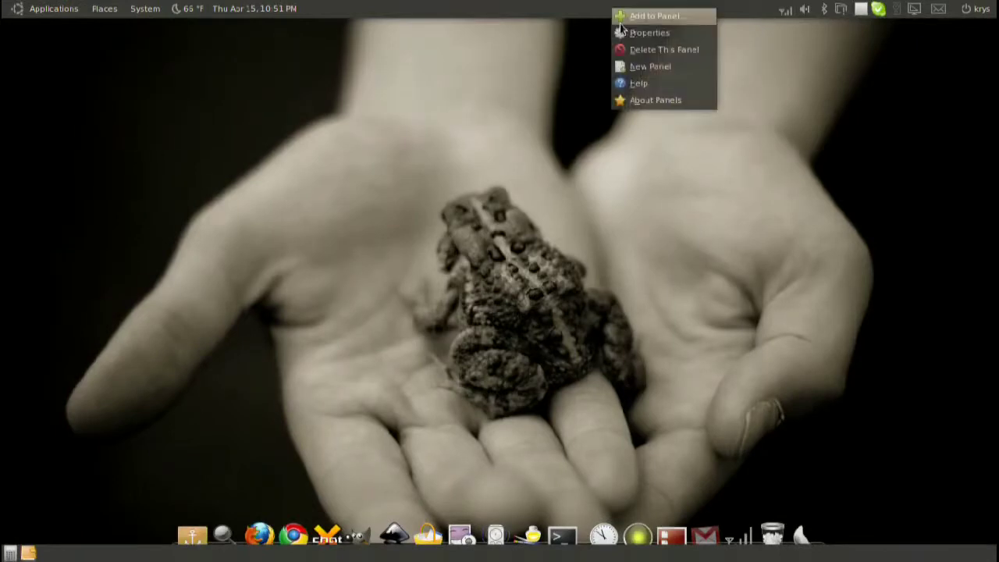
left_click(645, 67)
right_click(618, 12)
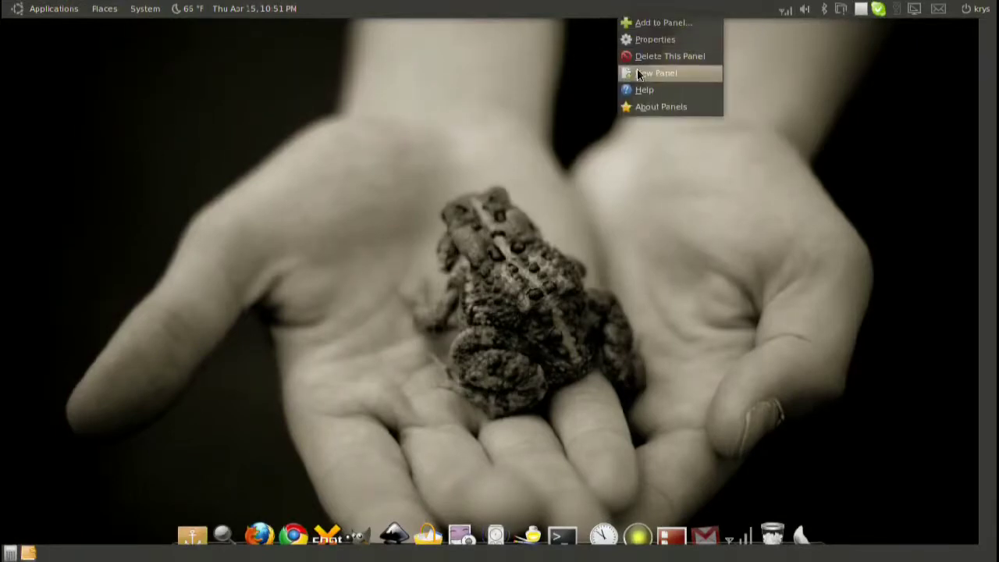
left_click(638, 70)
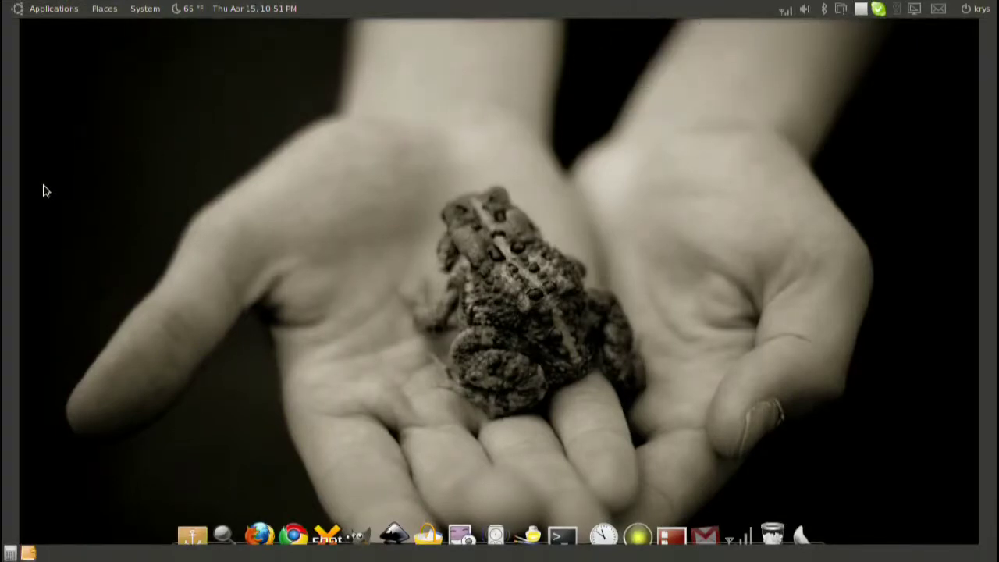
- View the items that can be added to the left-edge panel and close the list without adding any
right_click(8, 204)
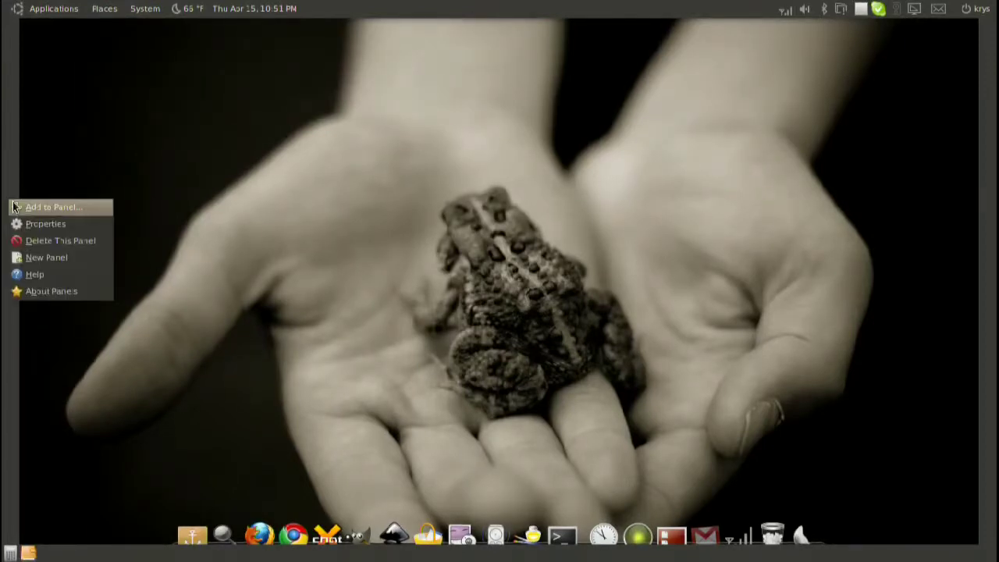
left_click(31, 206)
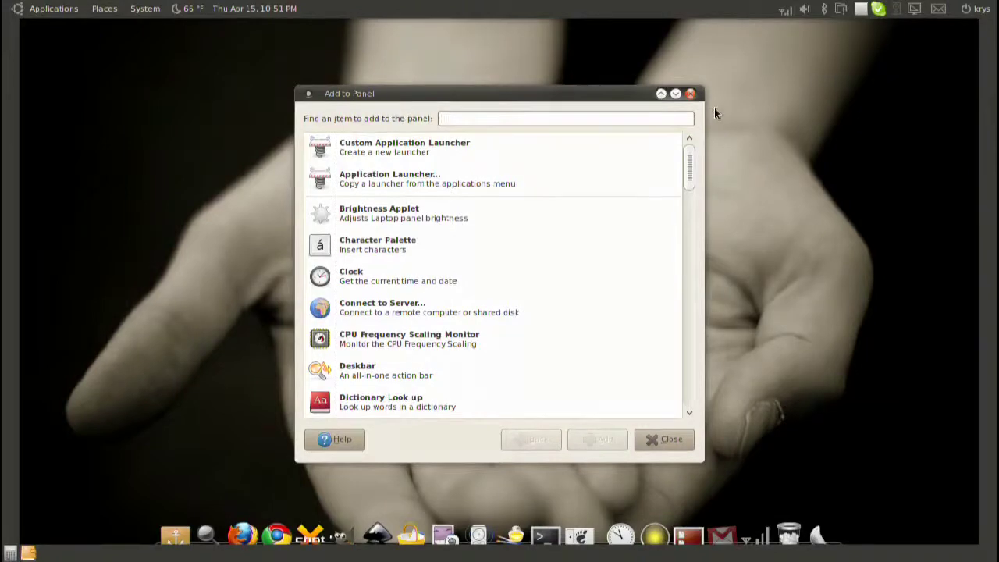
left_click(690, 94)
mouse_move(3, 187)
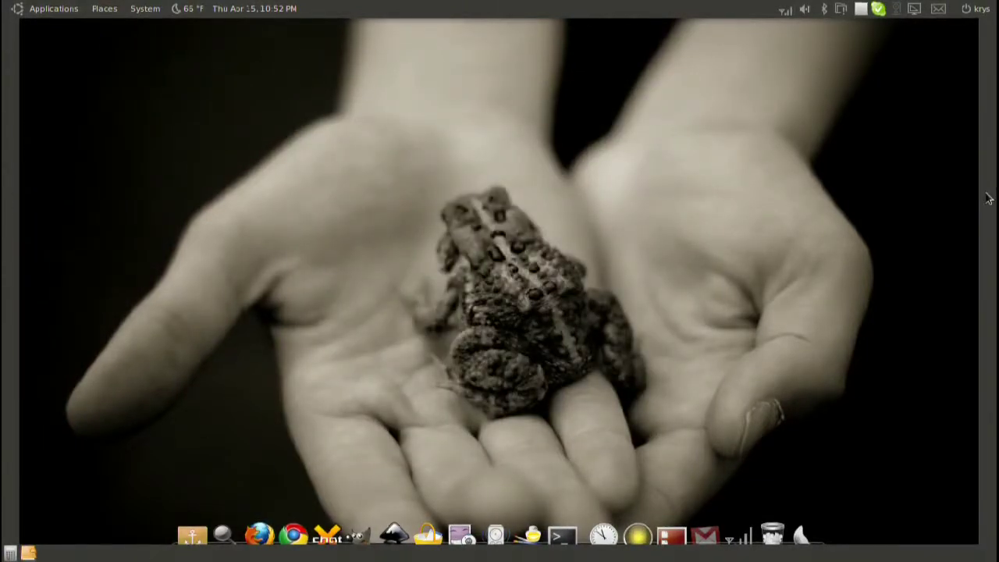
- Delete the bottom panel, confirming the removal, and delete the empty left-edge panel
right_click(109, 548)
left_click(96, 551)
right_click(95, 553)
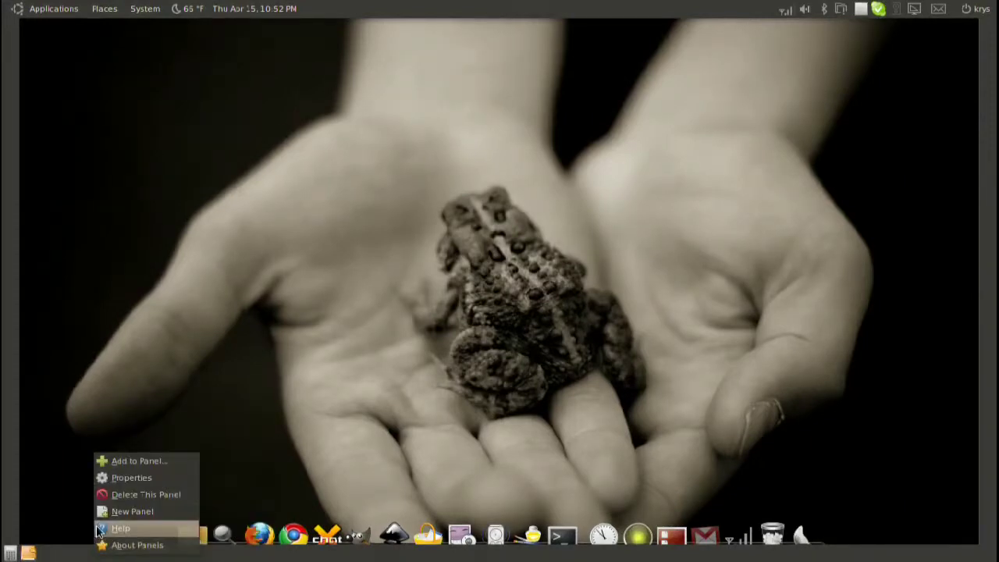
left_click(123, 494)
left_click(514, 334)
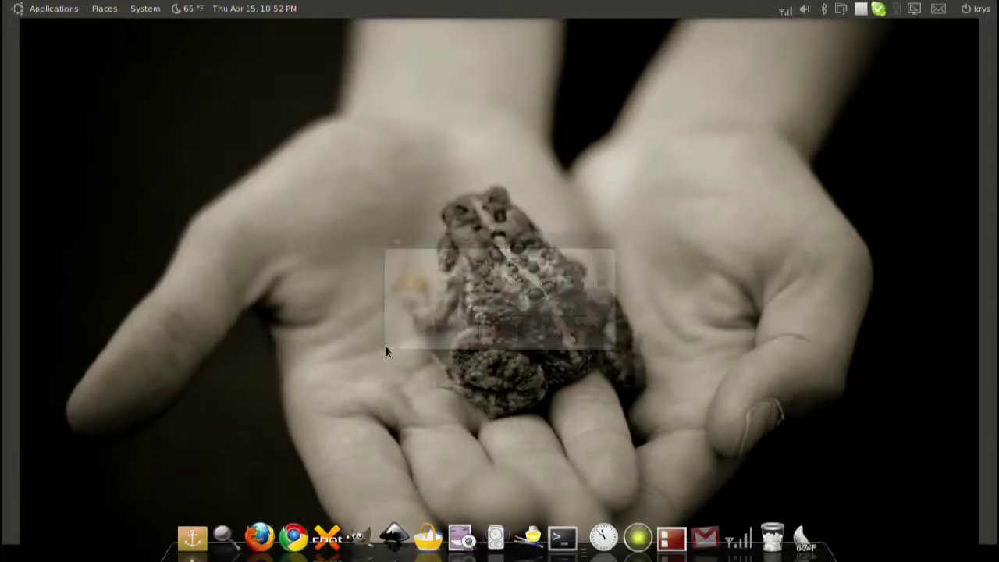
right_click(6, 426)
left_click(40, 470)
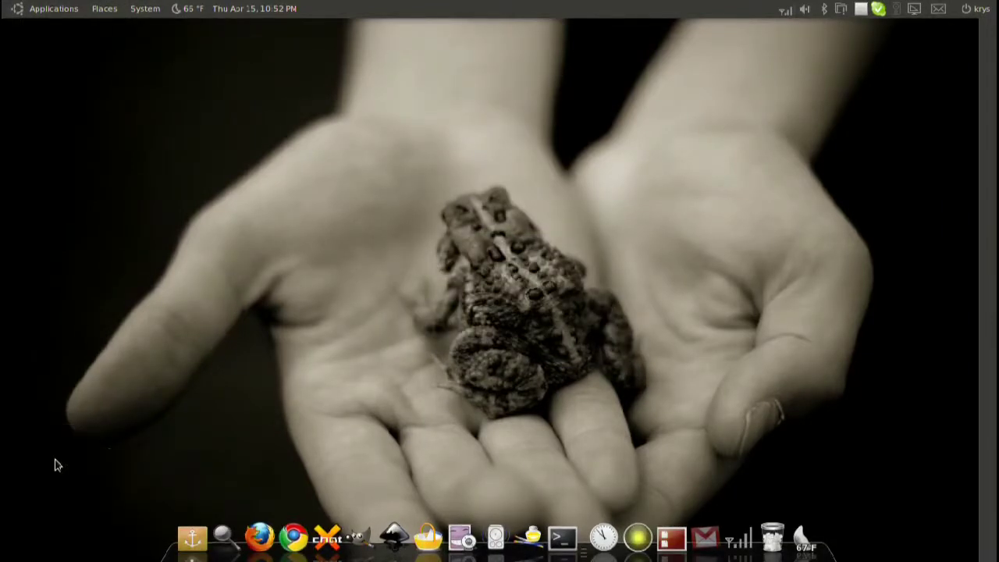
- Turn off Expand for the right-edge panel, set its orientation to Top, and close the properties
right_click(997, 256)
left_click(975, 277)
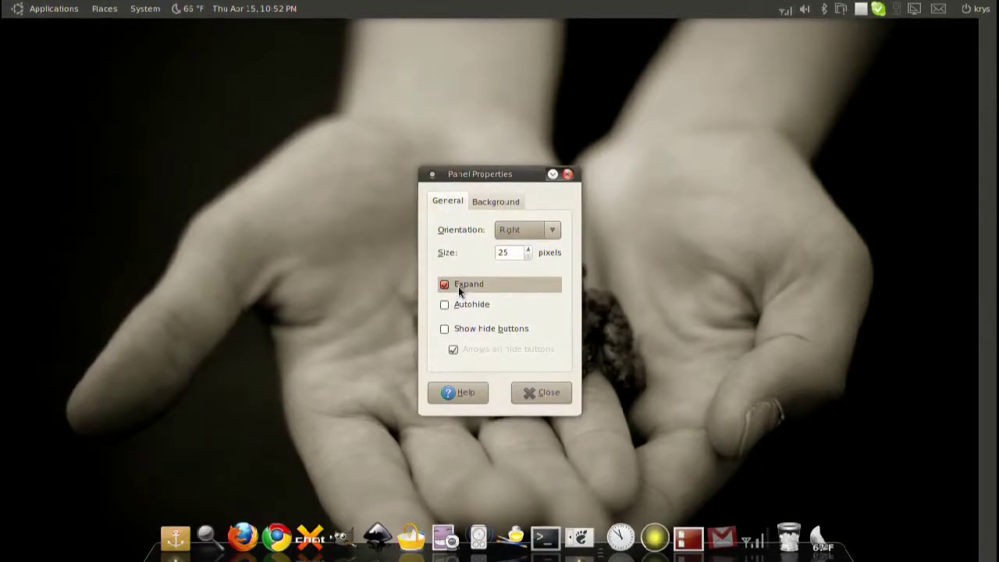
left_click(457, 286)
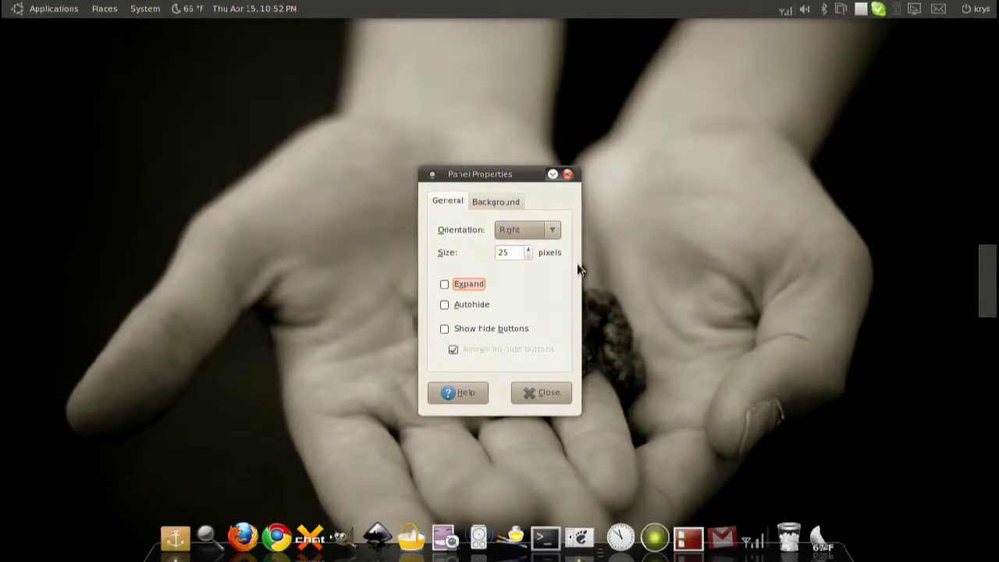
left_click(528, 231)
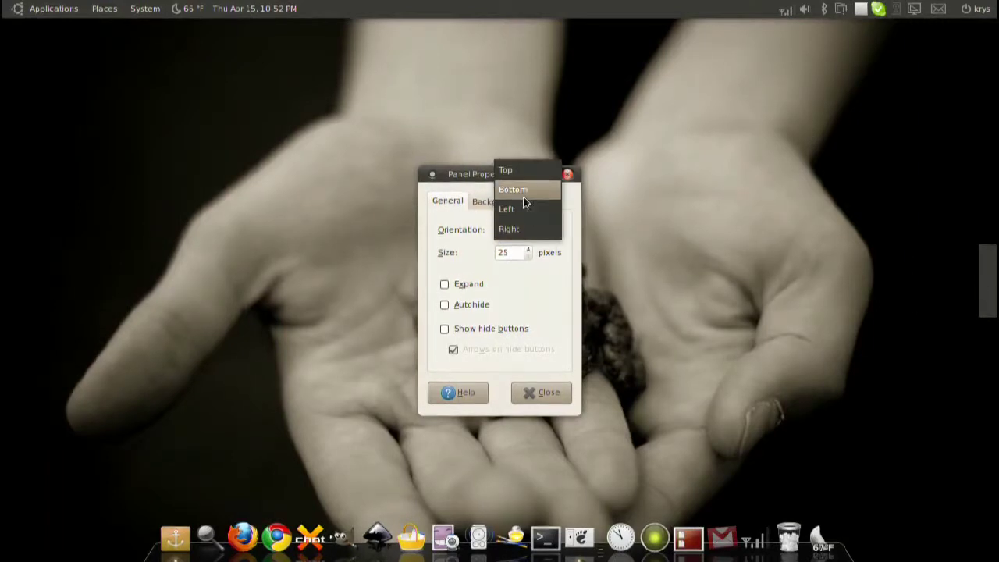
left_click(520, 168)
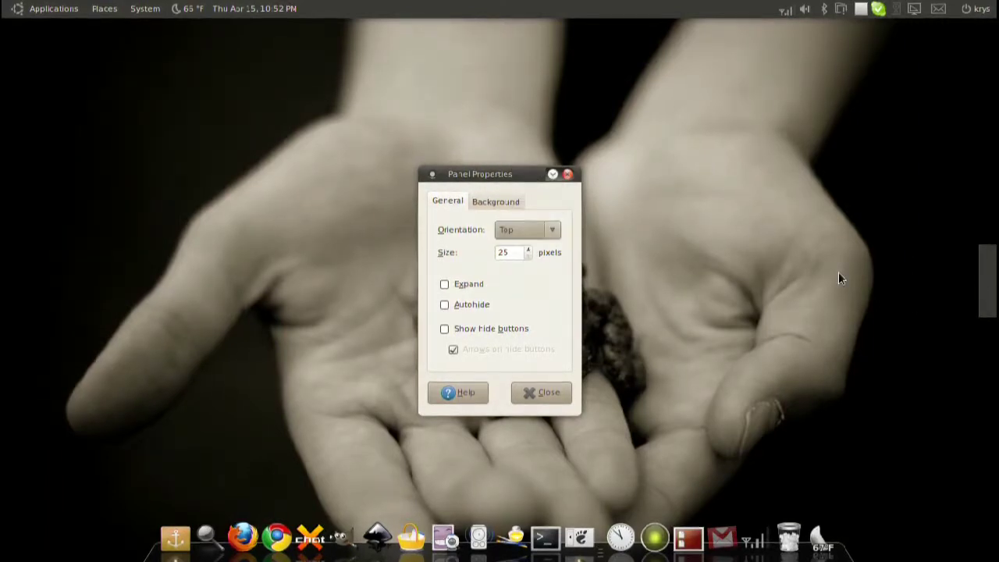
left_click(549, 394)
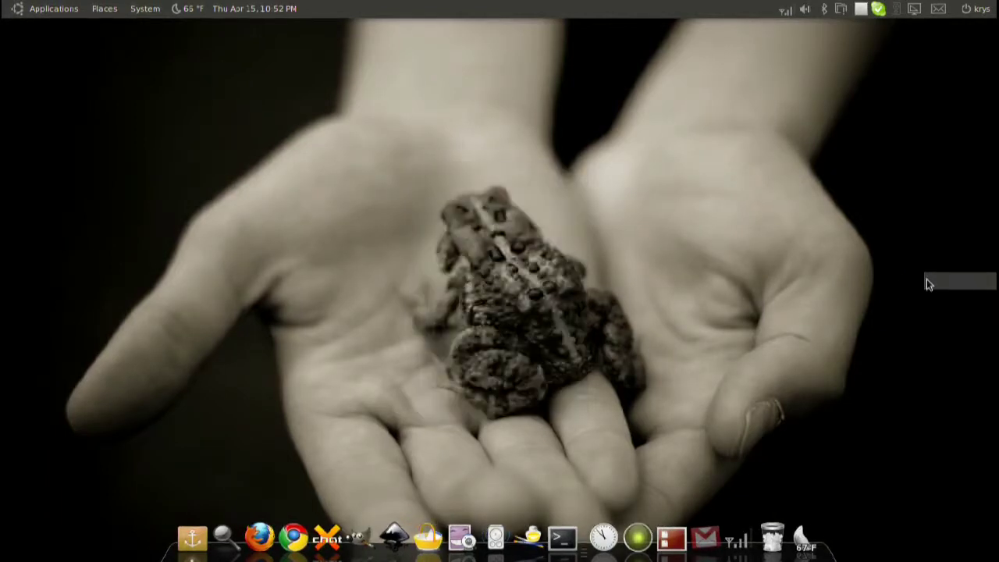
- Move the small floating panel around the desktop and over the BasKet window, and place it against the right edge
left_click_drag(928, 283, 468, 147)
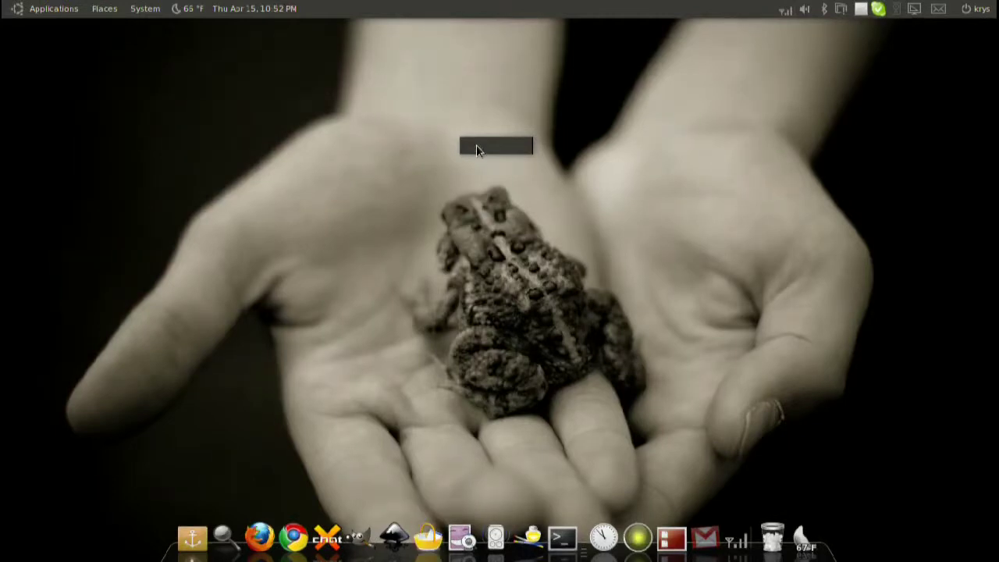
left_click_drag(477, 145, 291, 168)
left_click_drag(270, 36, 457, 37)
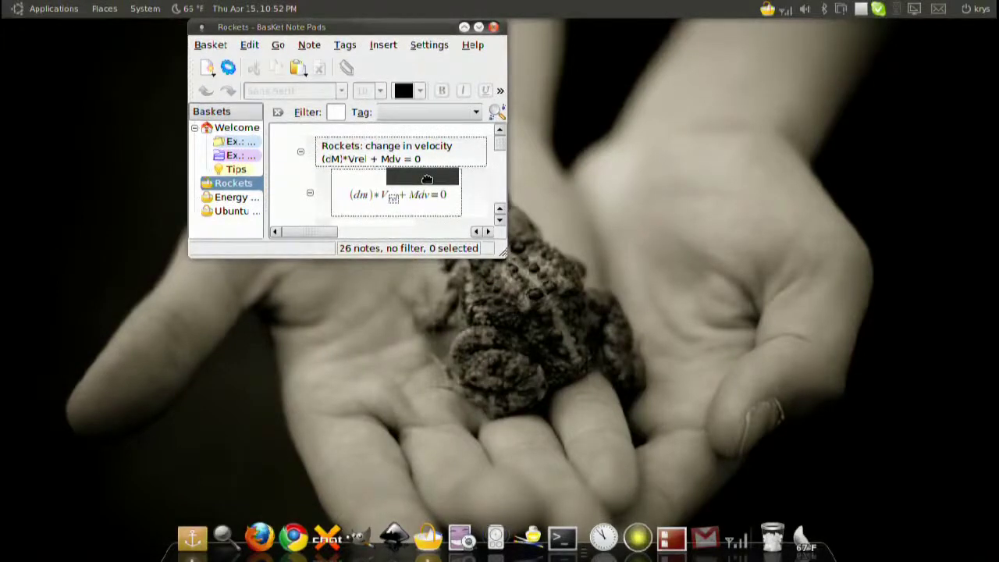
left_click_drag(427, 180, 602, 67)
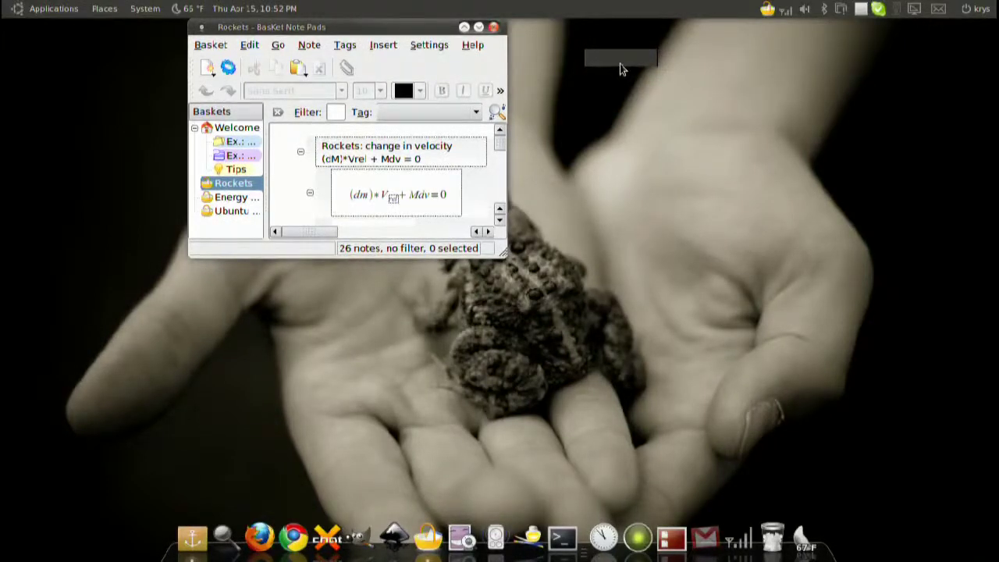
left_click_drag(620, 69, 948, 184)
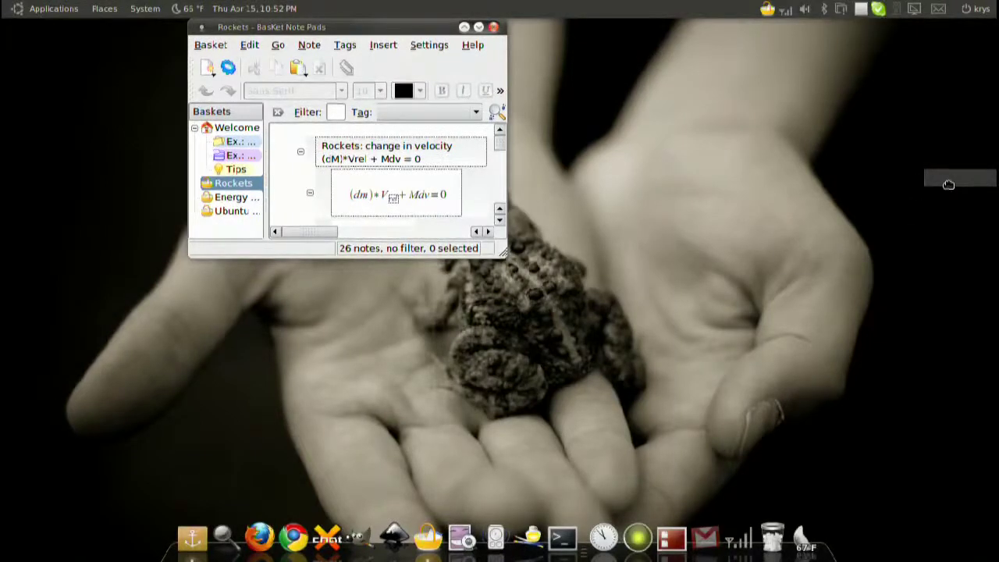
- Show hide buttons without arrows on the floating panel and close its properties
right_click(954, 186)
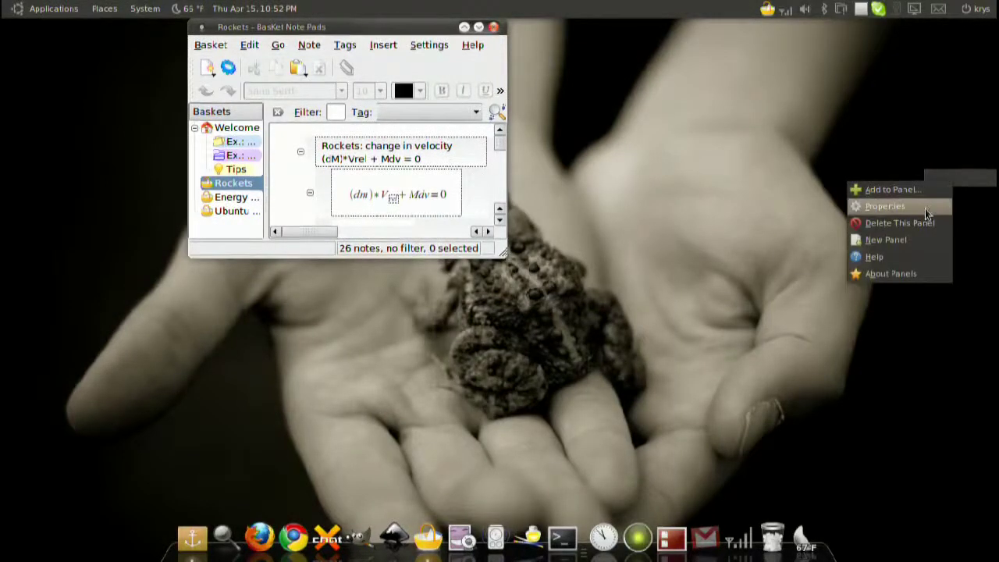
left_click(926, 207)
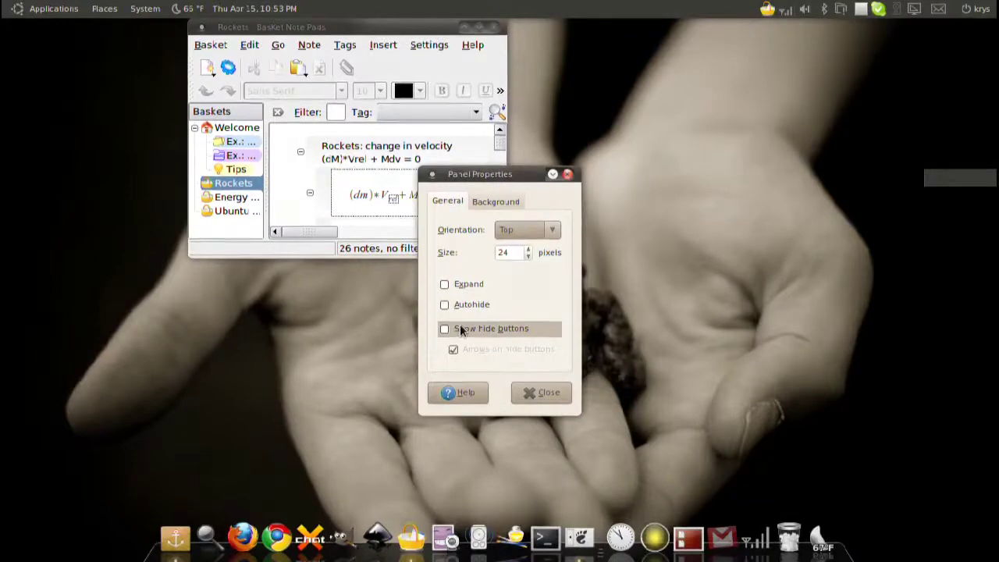
left_click(459, 325)
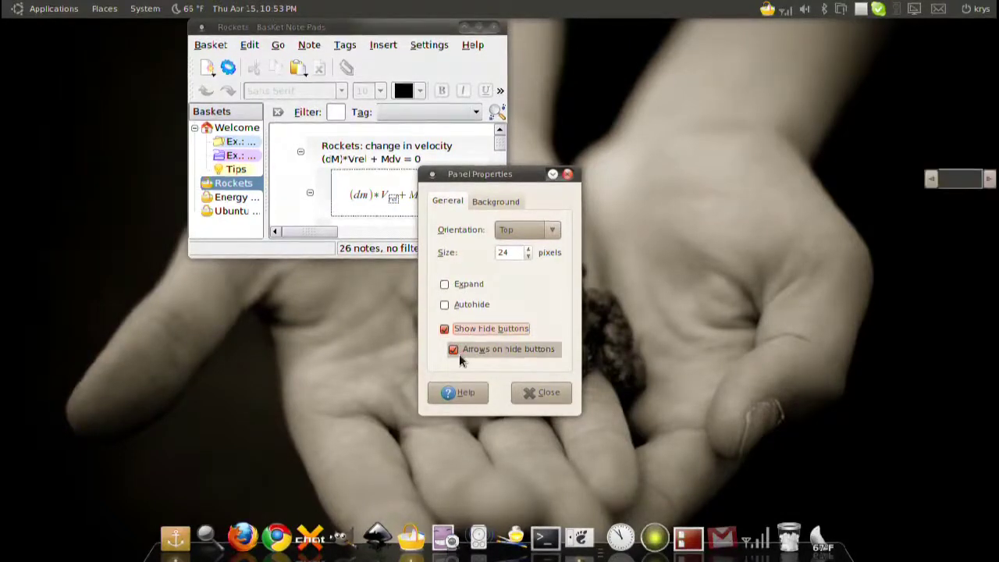
left_click(456, 353)
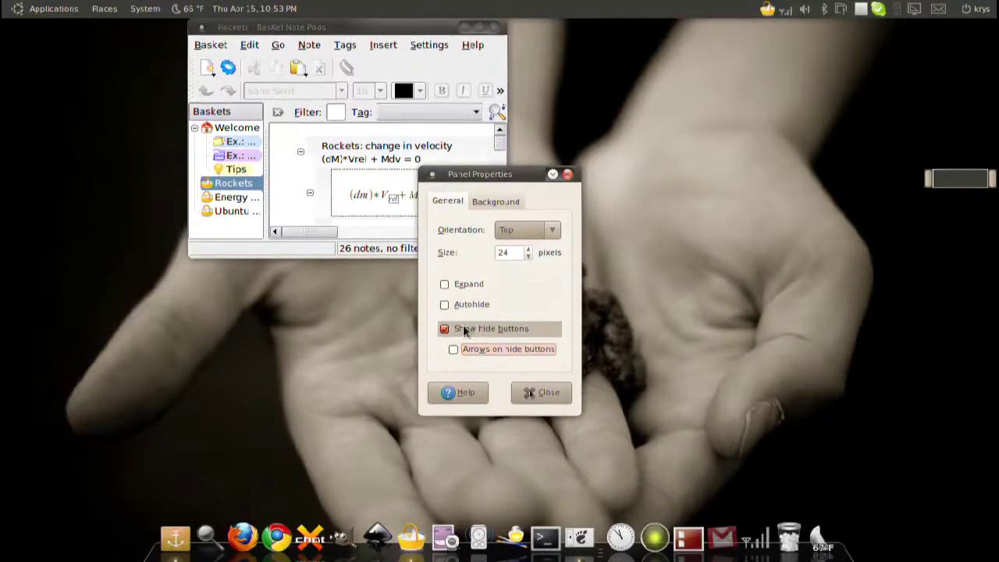
left_click(534, 395)
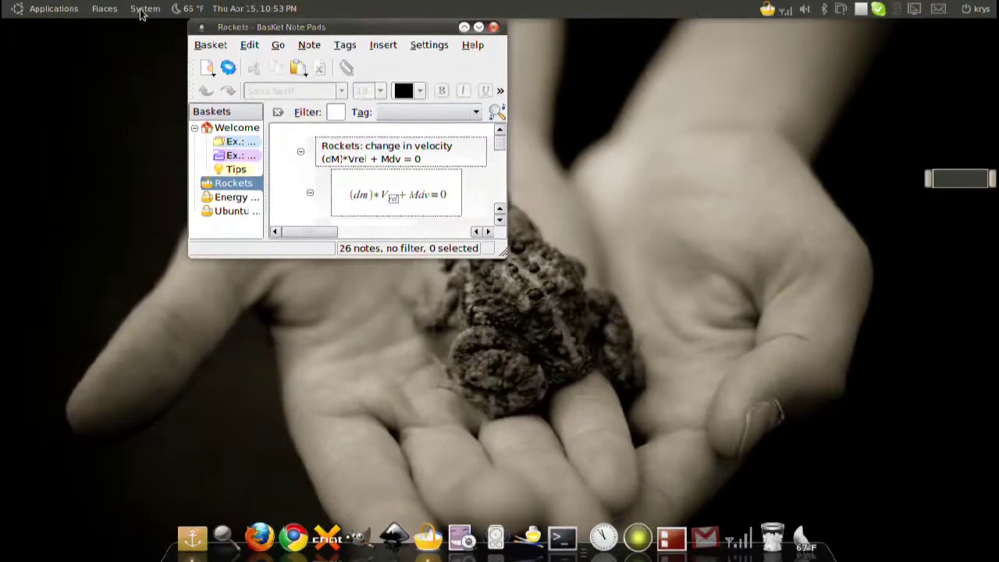
- Add launchers for Calculator and GIMP Image Editor from the applications list to the floating panel
left_click(55, 9)
mouse_move(68, 30)
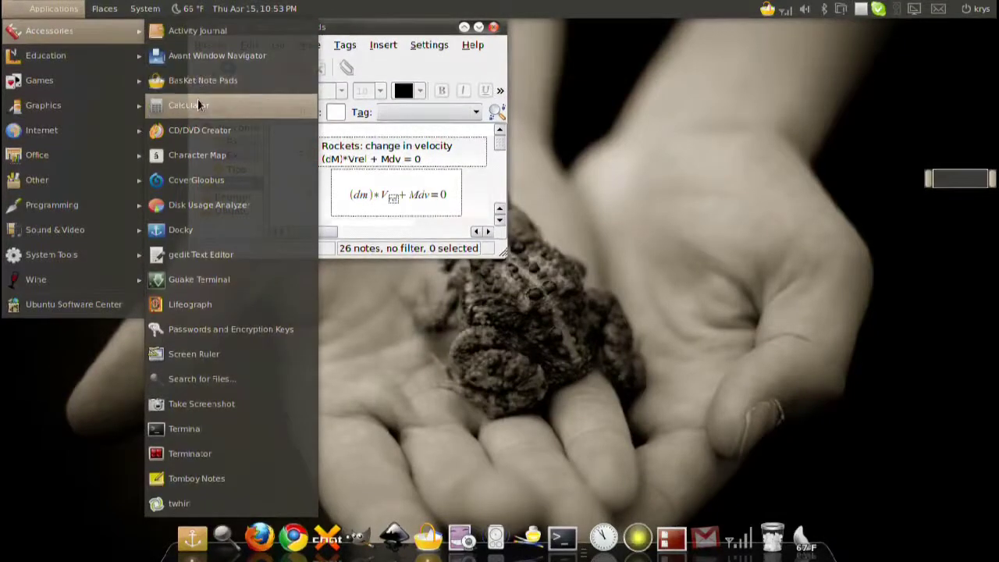
left_click_drag(199, 105, 944, 181)
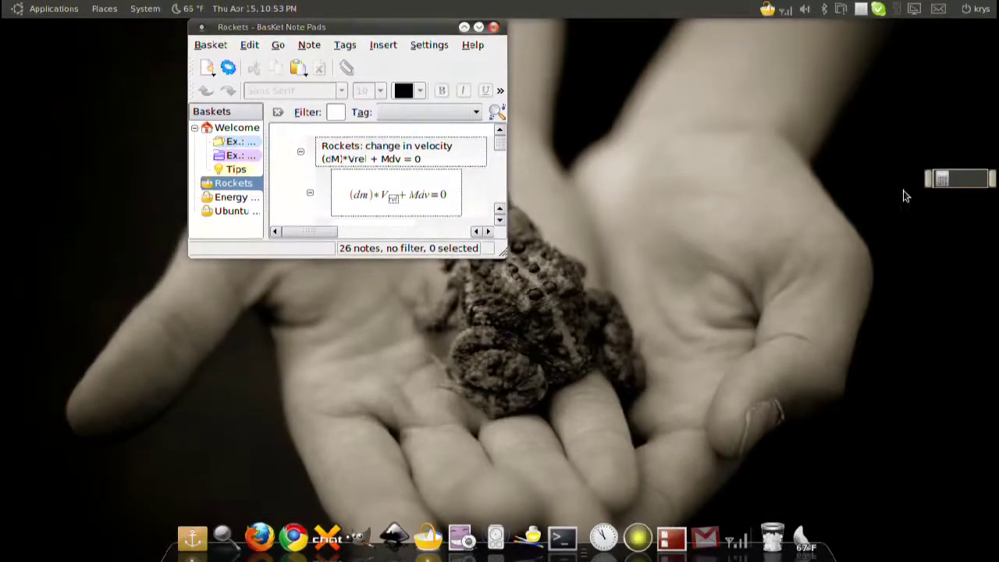
left_click(54, 8)
mouse_move(139, 116)
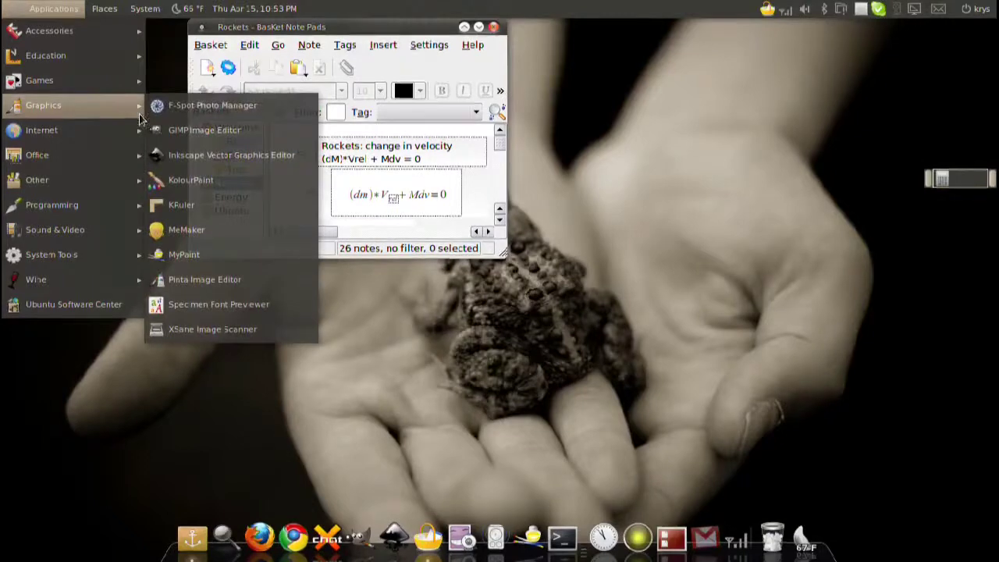
left_click_drag(205, 130, 945, 182)
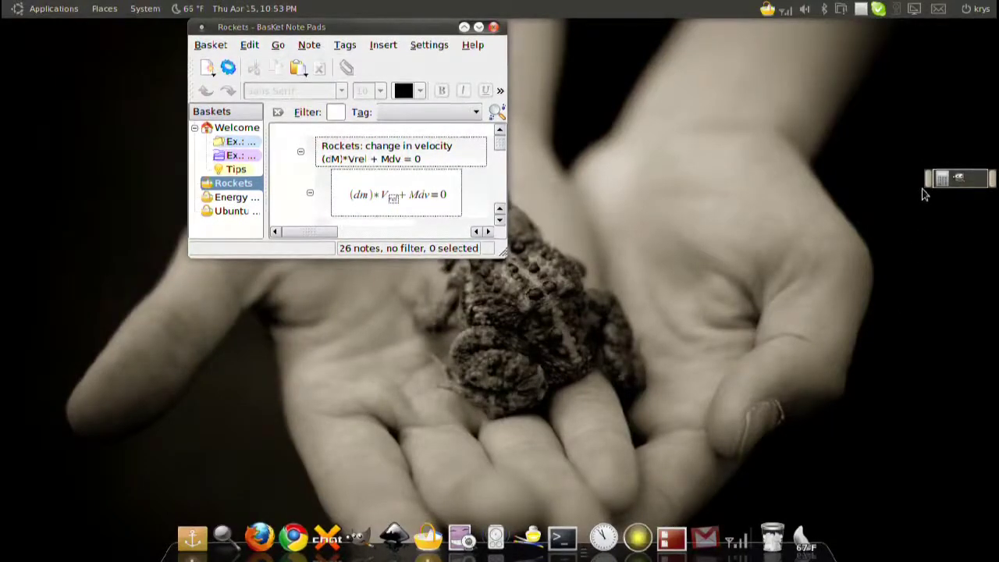
- Set the floating panel's size to 58 pixels and close its properties
right_click(934, 185)
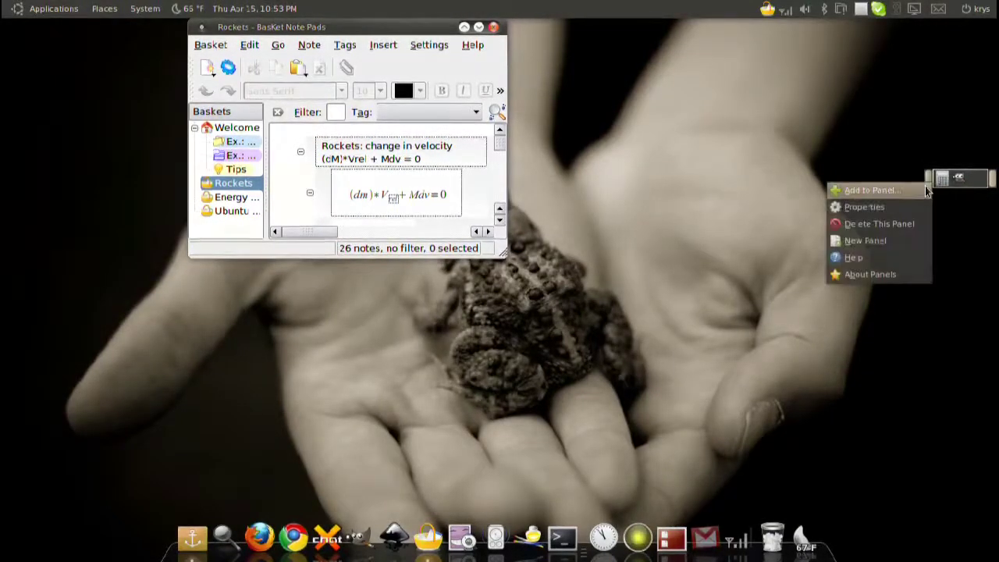
left_click(905, 202)
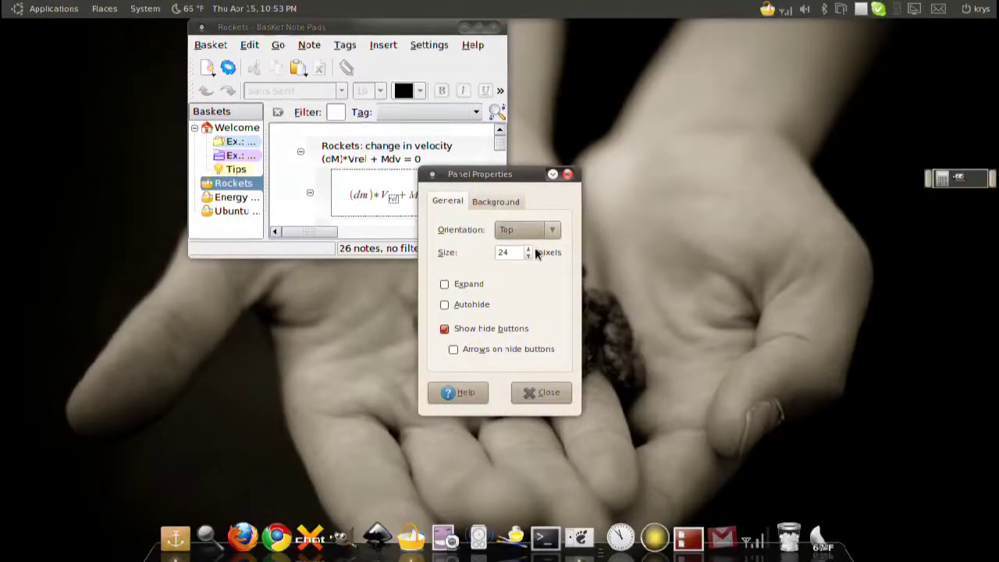
scroll(529, 248, "up", 20)
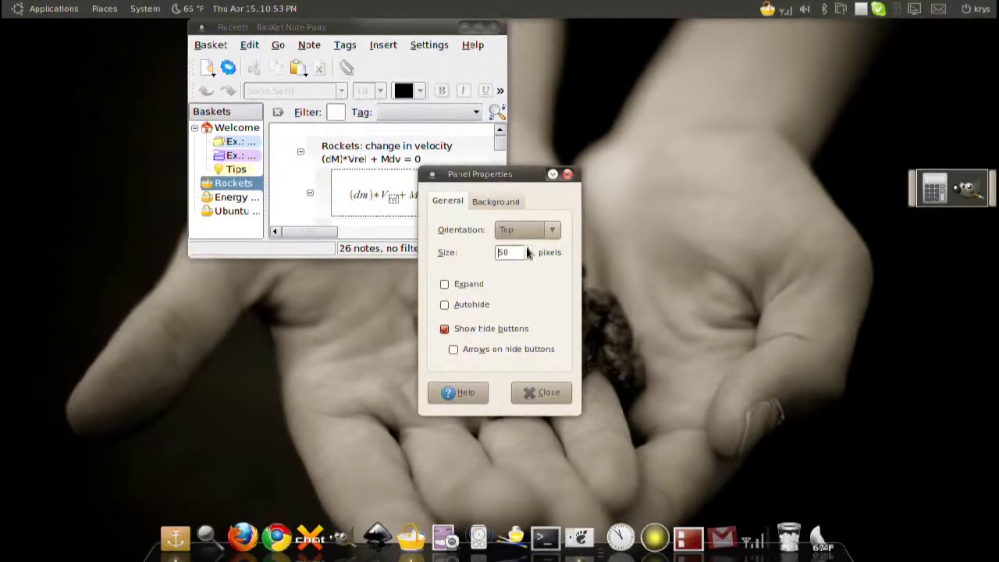
left_click(553, 398)
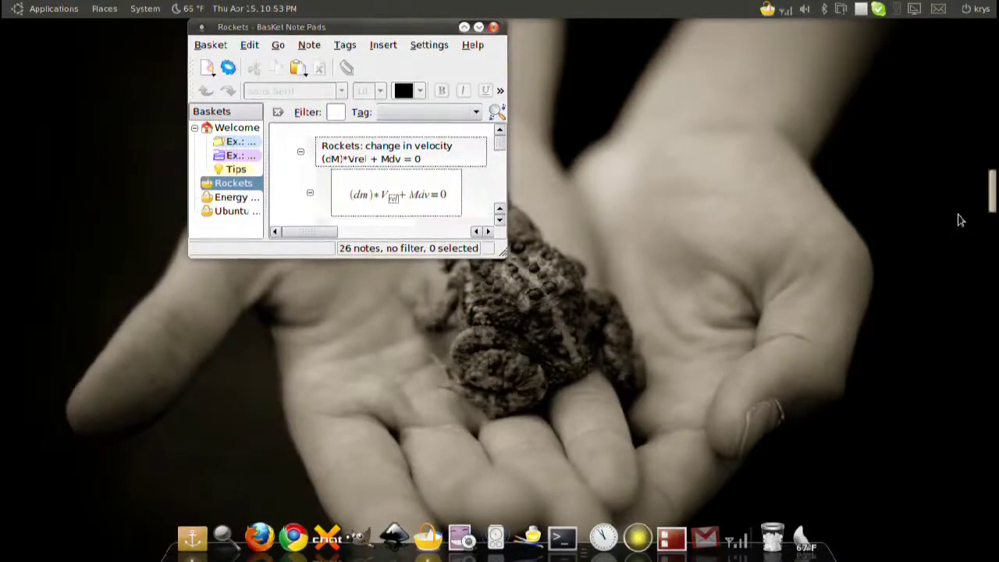
- Collapse and restore the floating panel with its hide button, and turn off its hide buttons in the properties
mouse_move(994, 201)
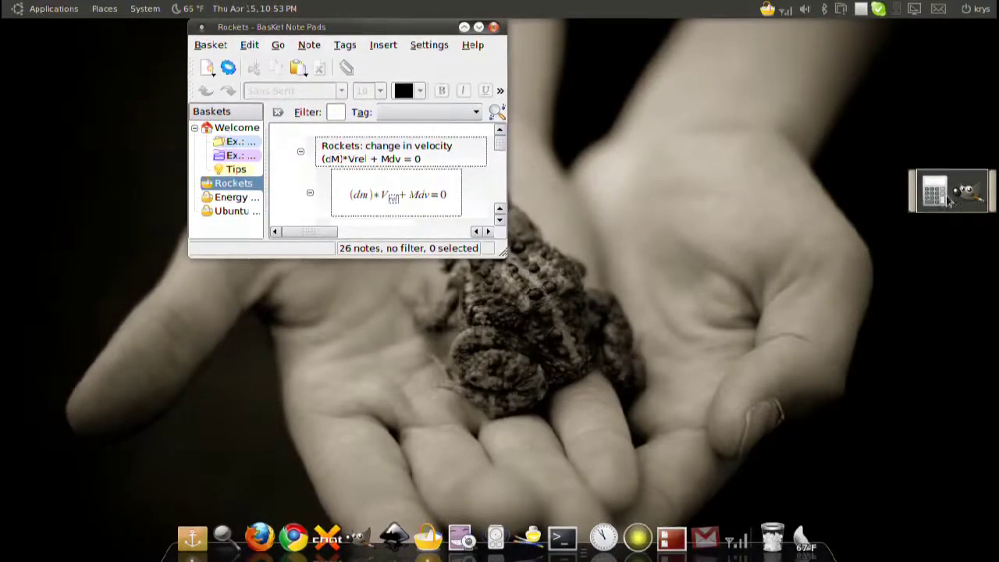
right_click(990, 199)
left_click(648, 301)
left_click(461, 327)
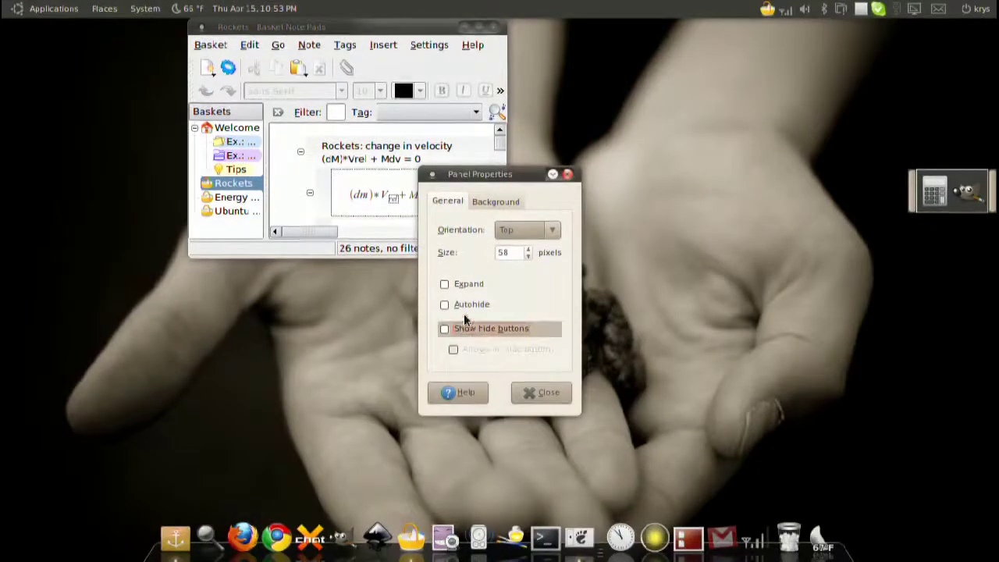
left_click(523, 390)
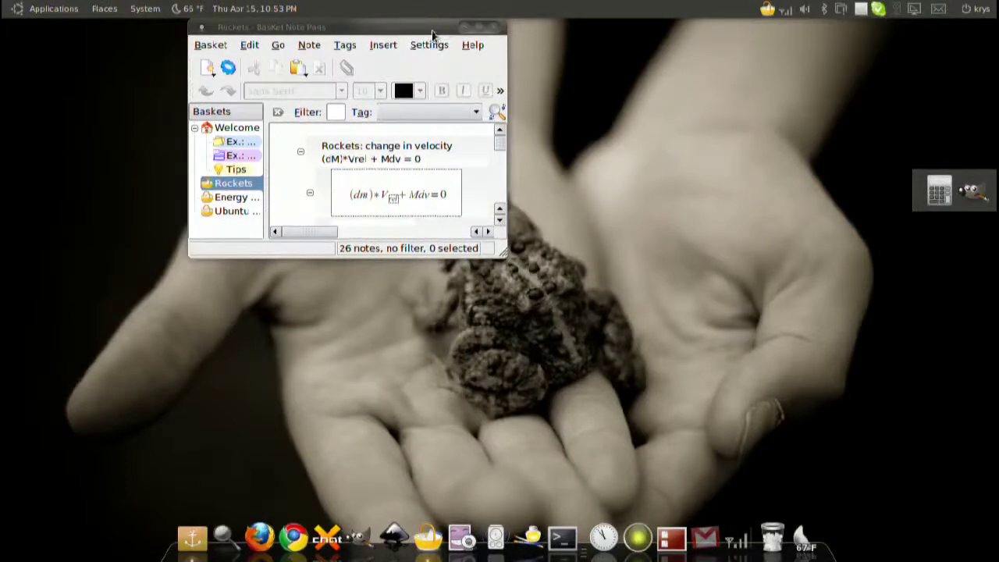
- Move the BasKet Note Pads window down toward the middle of the desktop
left_click_drag(431, 31, 477, 91)
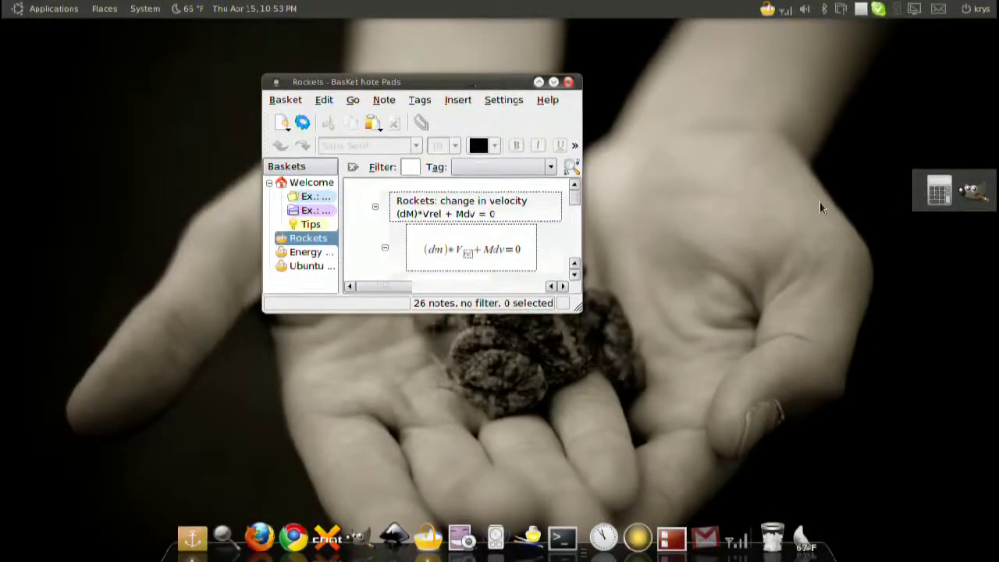
- Move the floating panel up onto the screen's top edge and back down to its place on the desktop
left_click(652, 207)
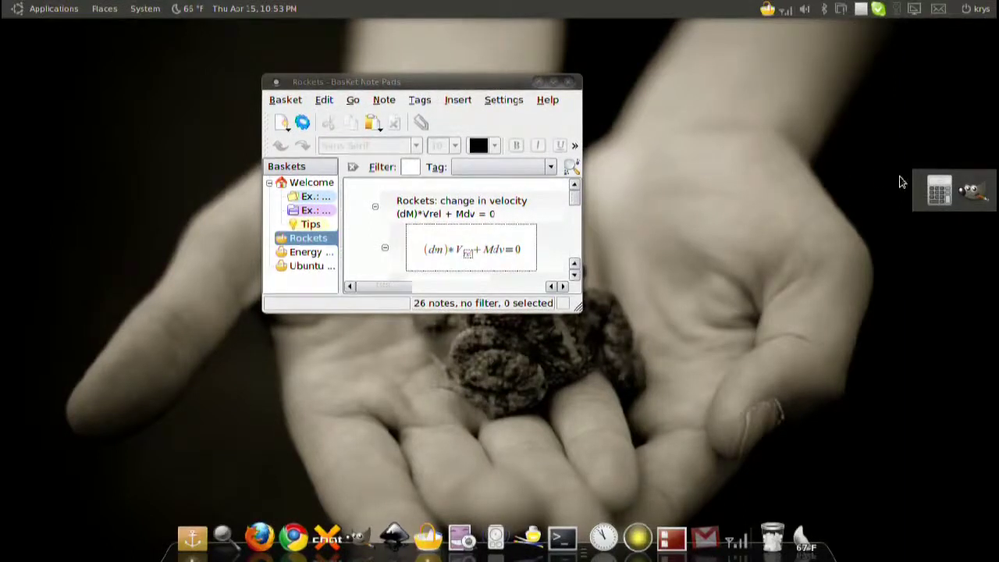
left_click_drag(918, 176, 918, 25)
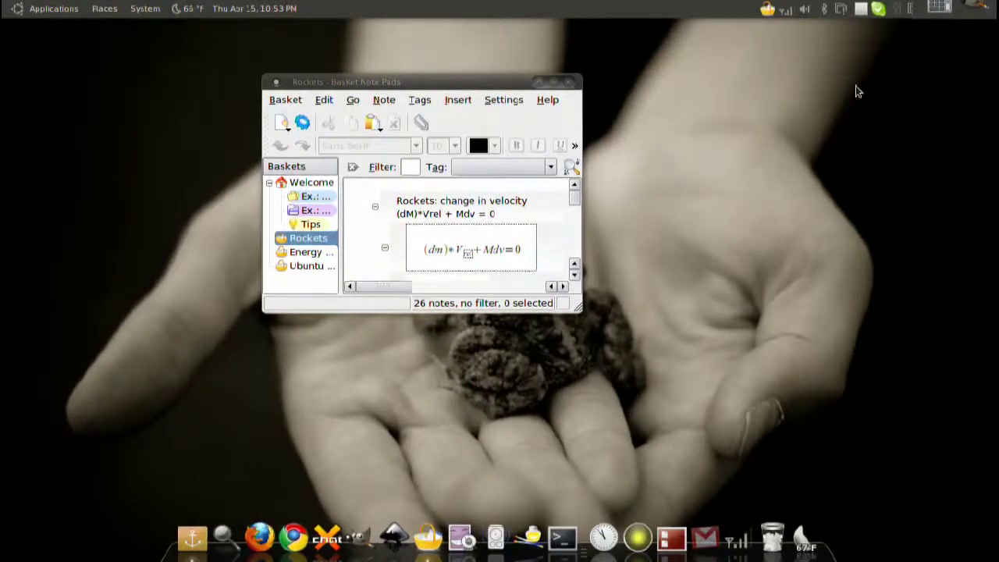
left_click_drag(926, 32, 920, 178)
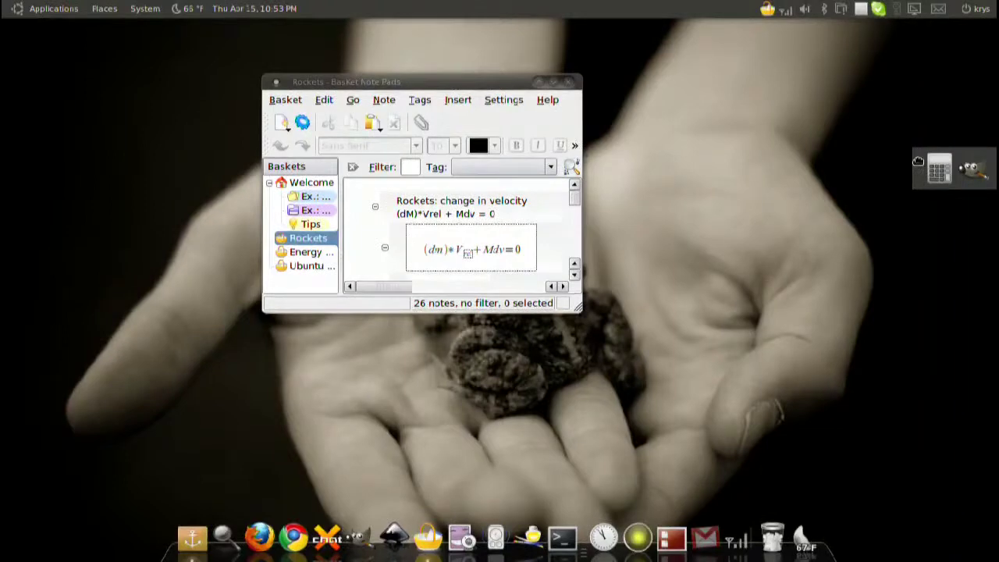
- Show hide buttons with arrows on the floating panel, with autohide off, and try collapsing and restoring it
right_click(920, 178)
left_click(904, 184)
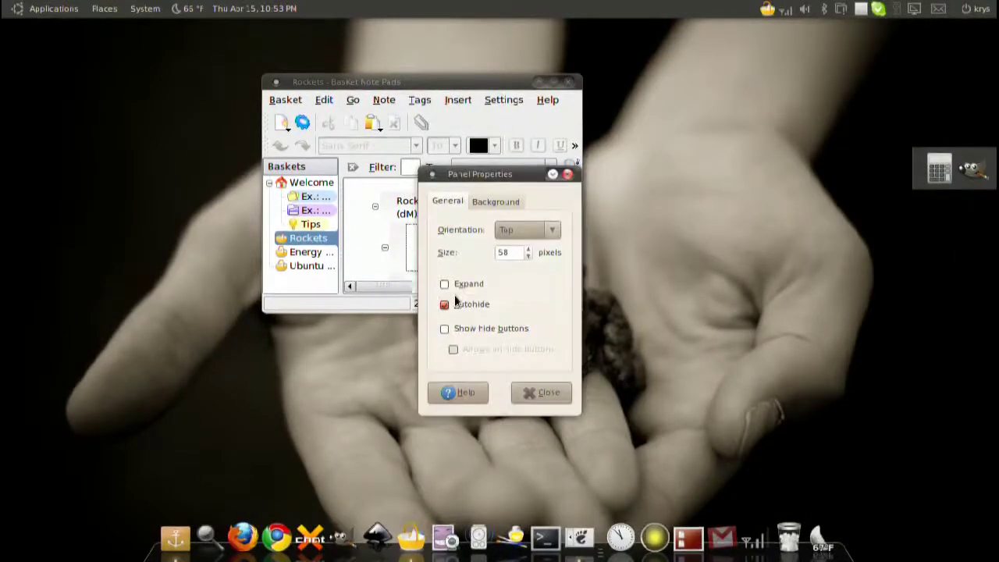
left_click(463, 335)
left_click(468, 352)
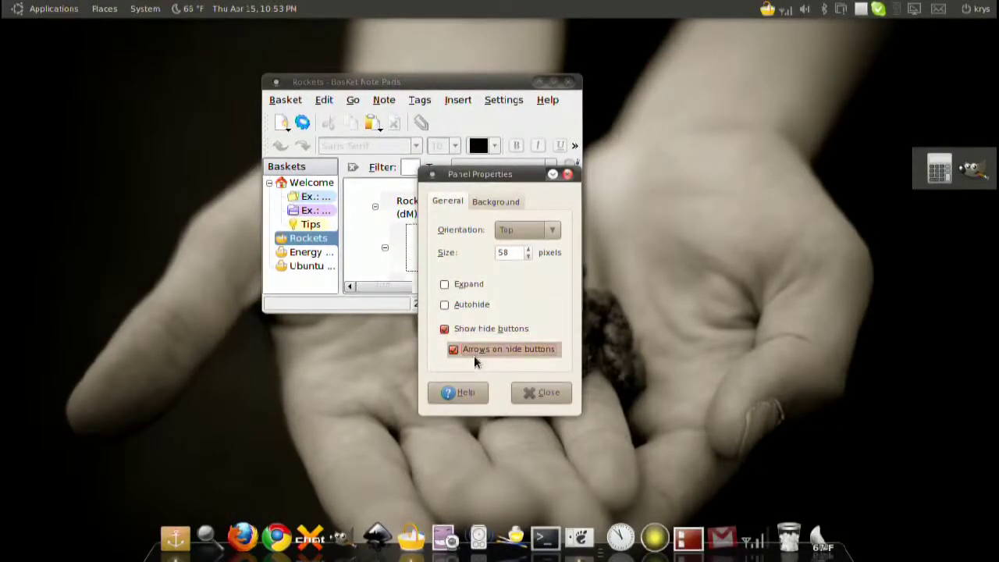
left_click(518, 390)
left_click(988, 168)
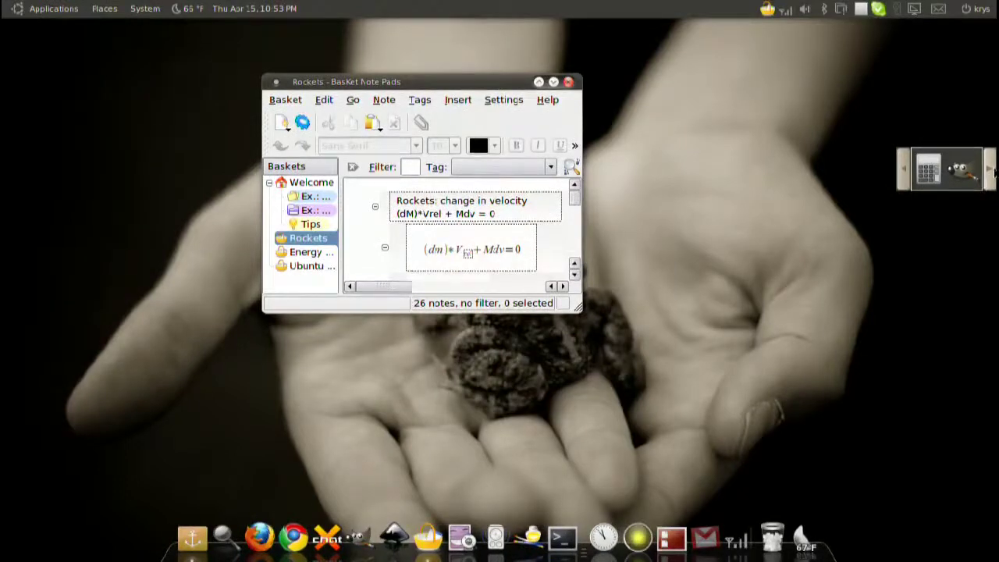
left_click(988, 181)
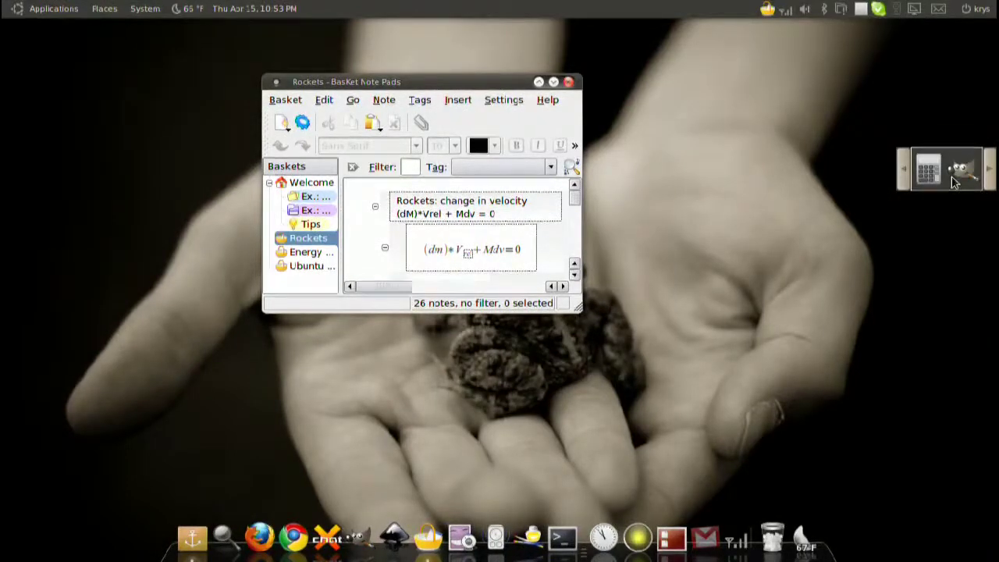
- Delete the floating panel holding the Calculator and GIMP launchers
right_click(906, 174)
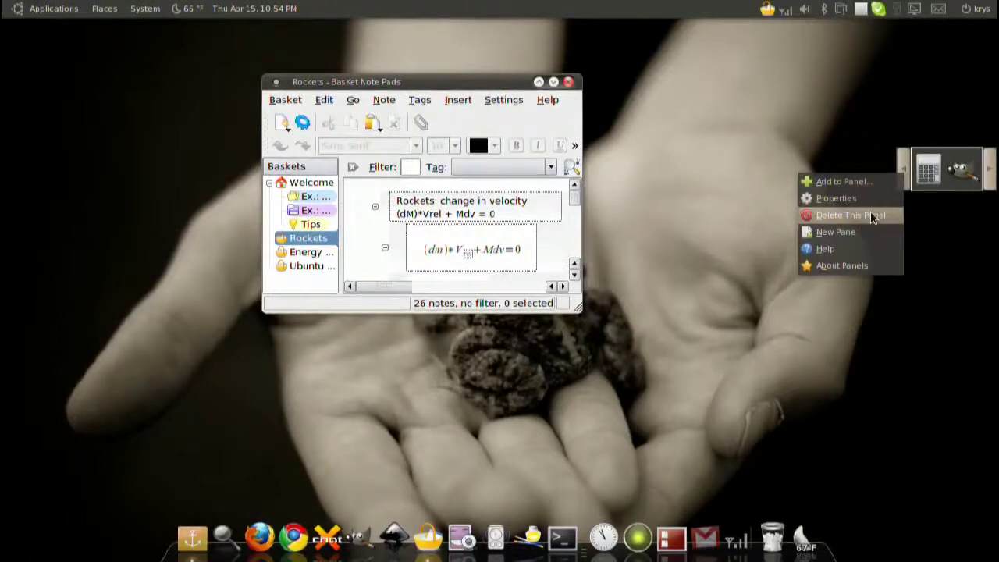
left_click(870, 215)
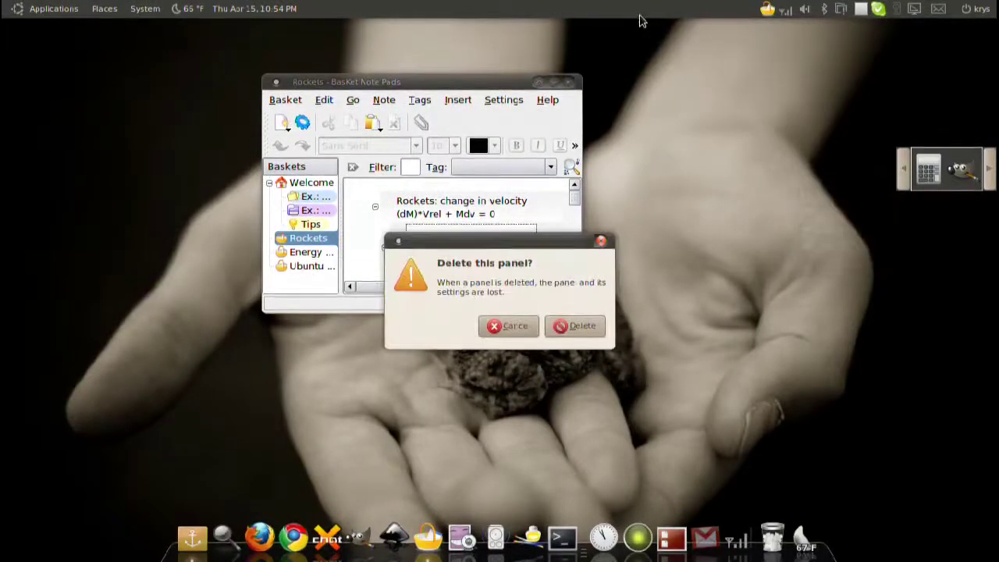
left_click(583, 325)
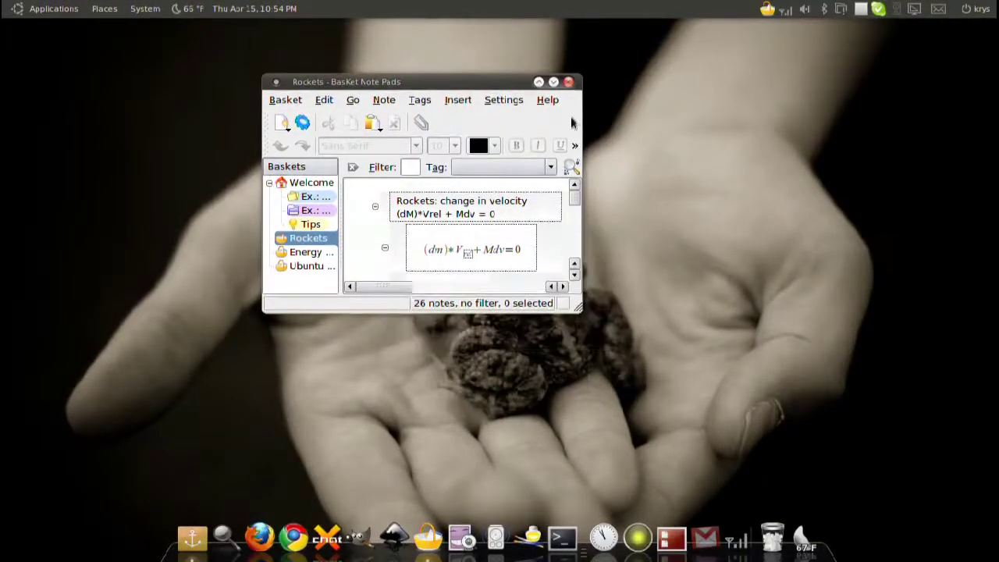
right_click(569, 5)
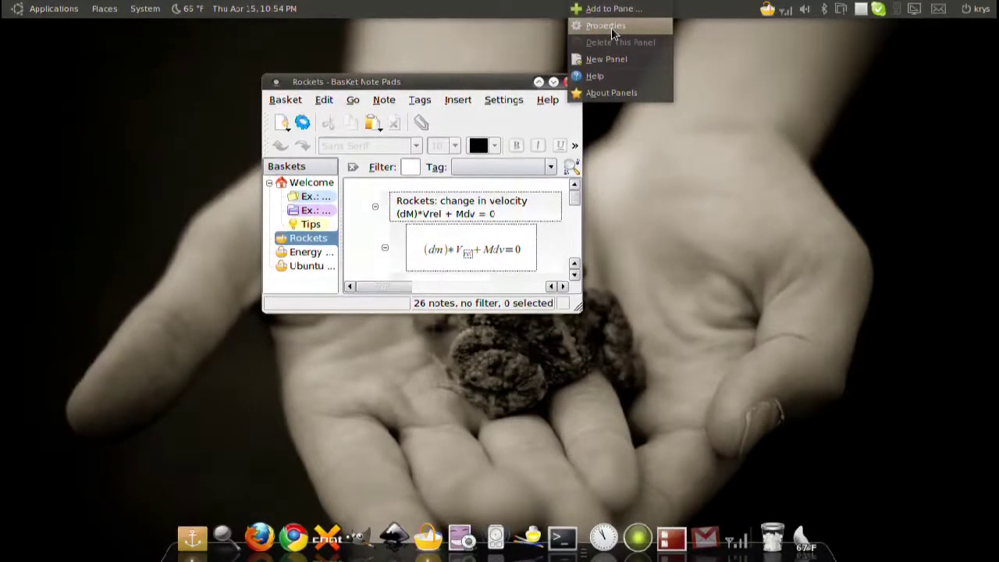
left_click(753, 126)
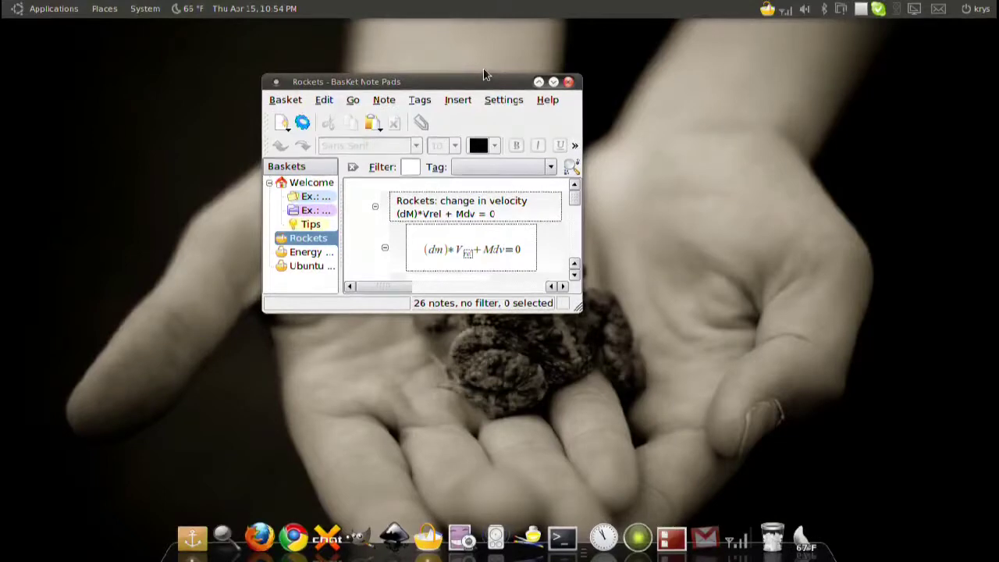
- Move the BasKet Note Pads window slightly aside and close it
left_click_drag(483, 81, 591, 91)
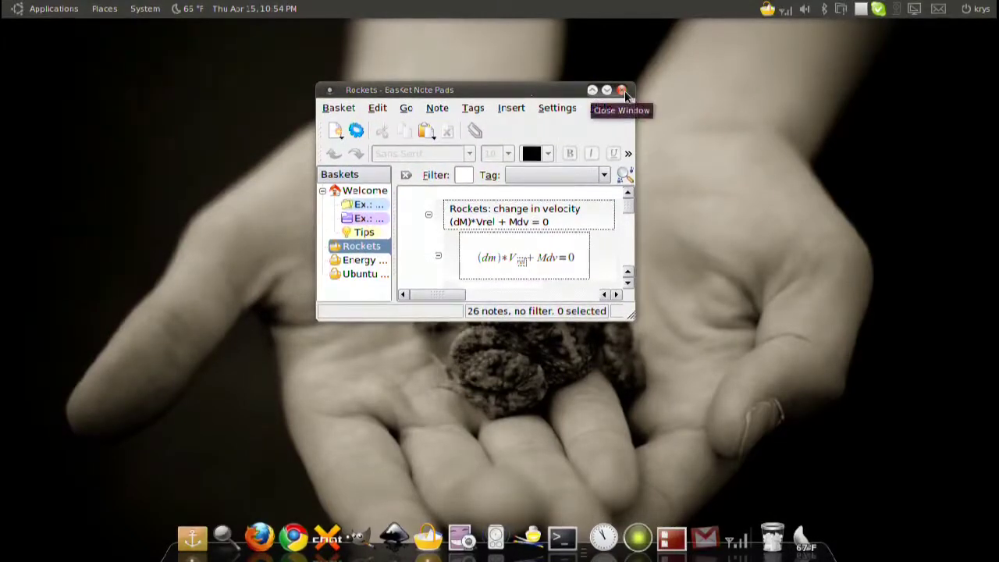
left_click(622, 91)
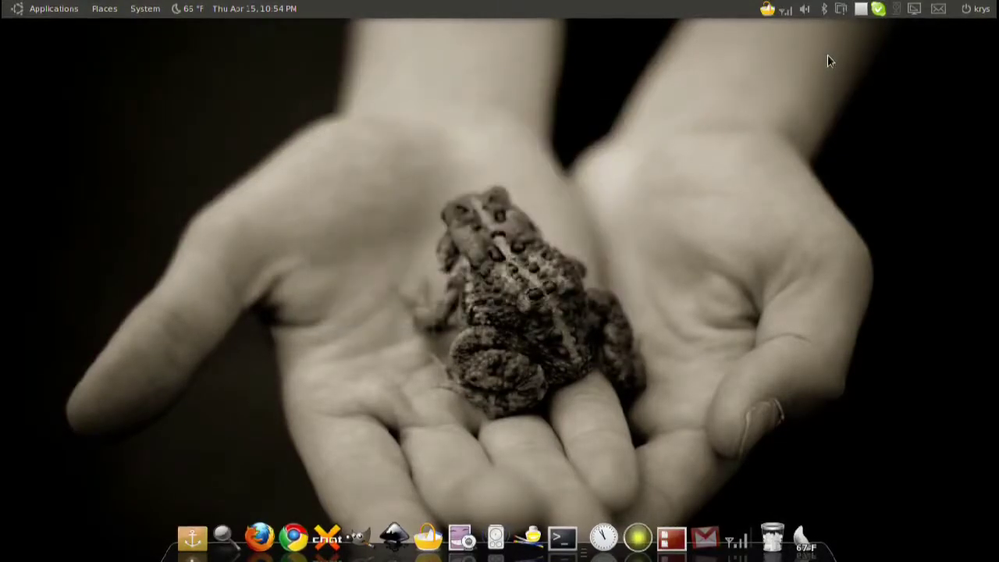